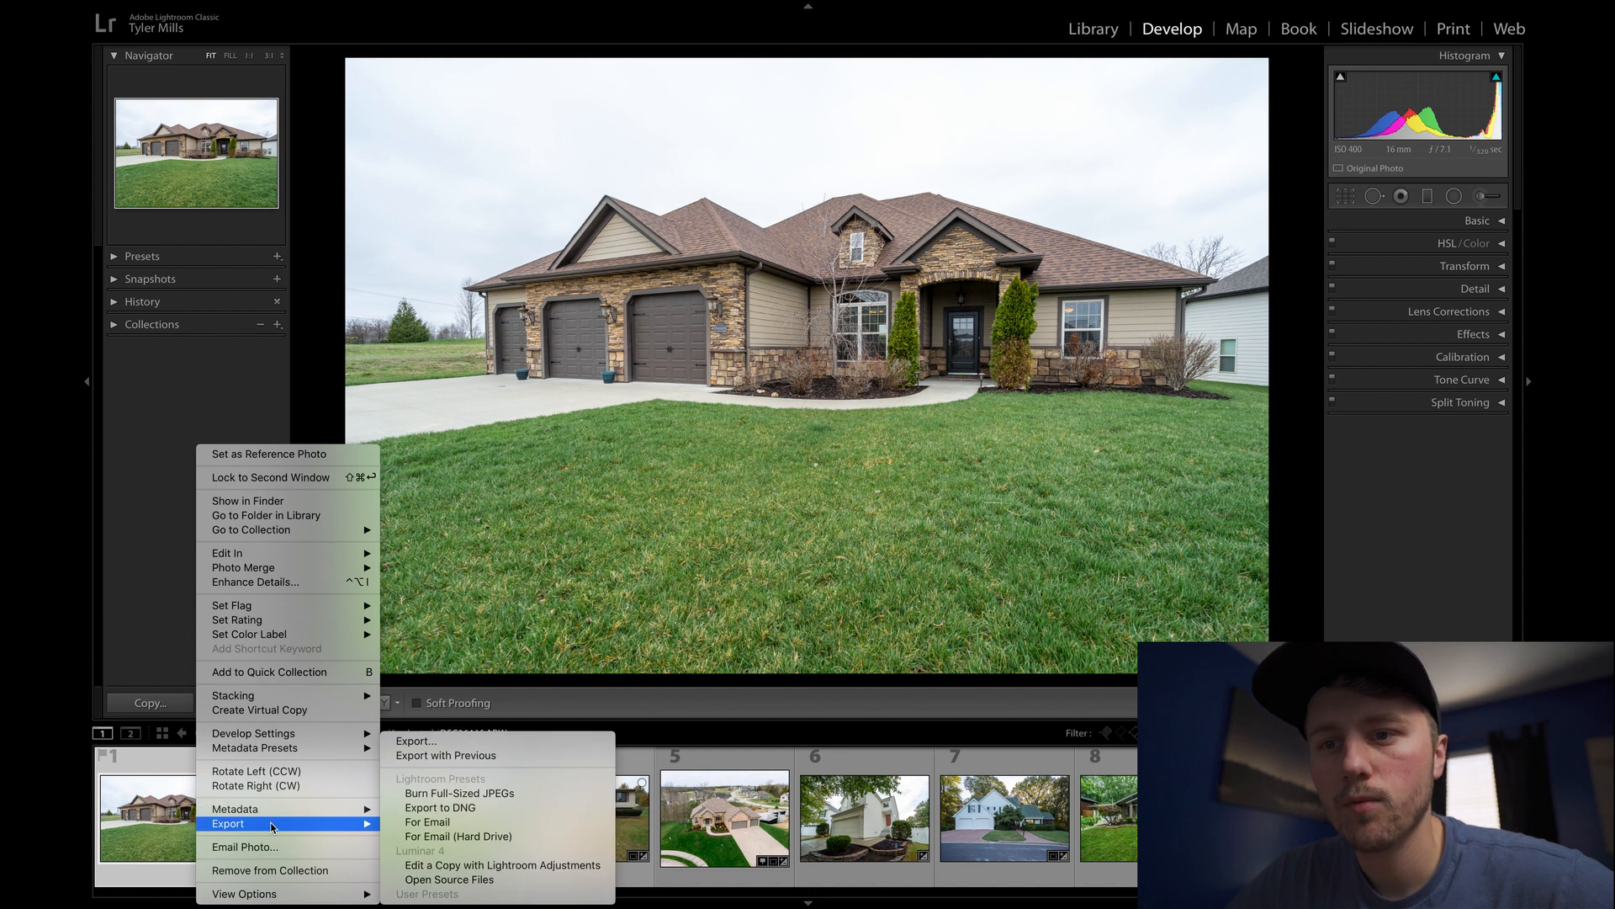
# - Send DSC06446 to Luminar 4 as an edited copy with its Lightroom adjustments
pyautogui.click(461, 867)
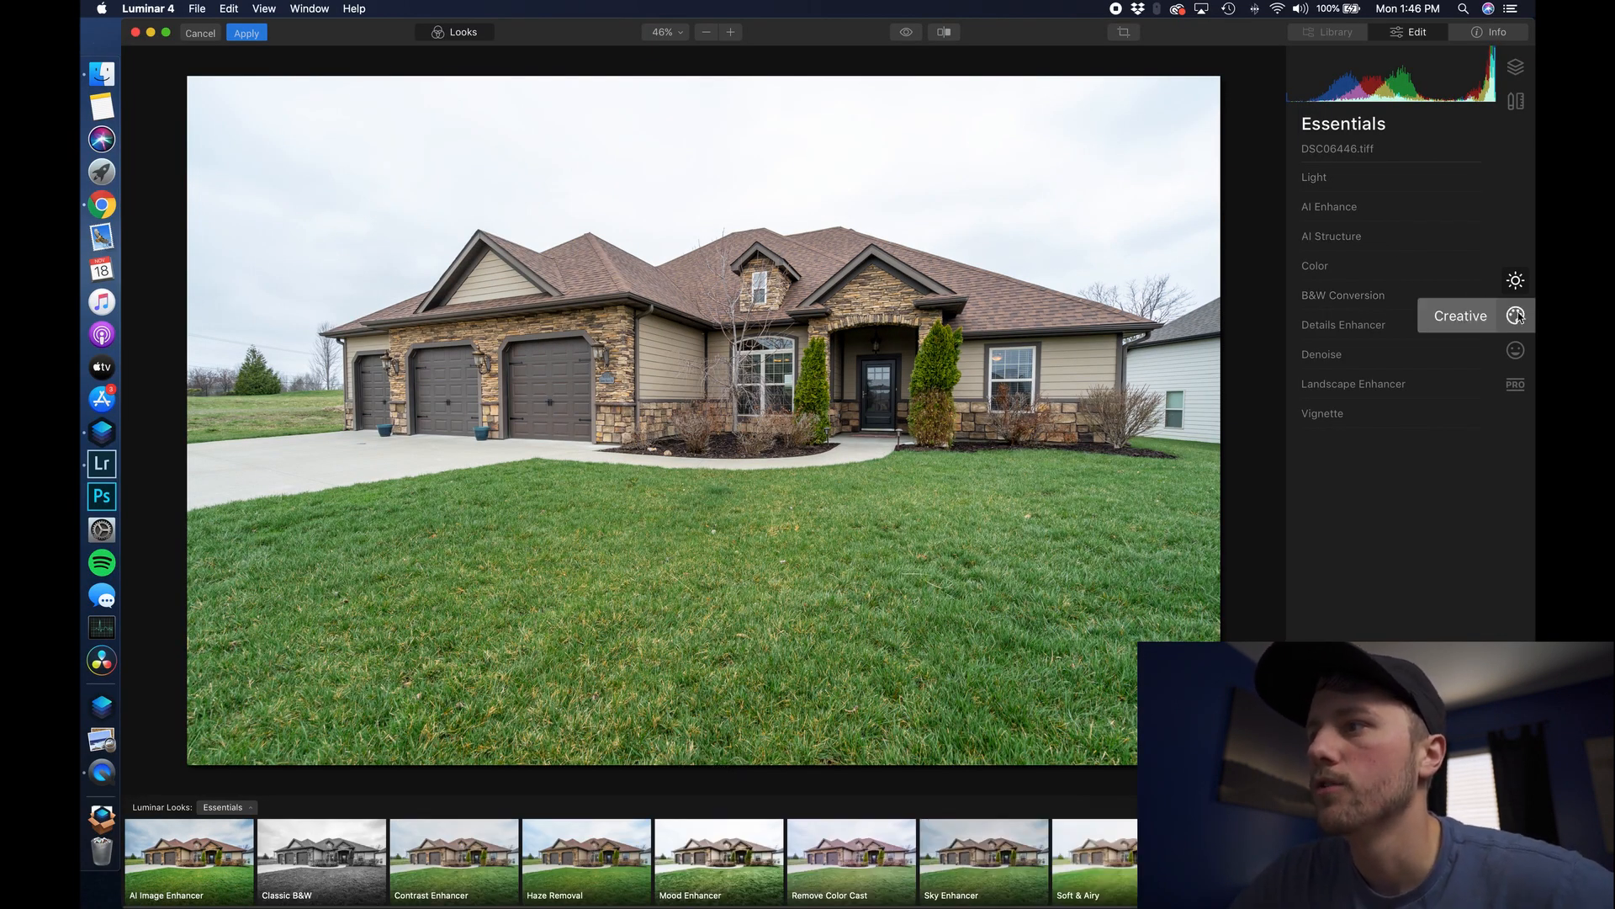
# - Use AI Sky Replacement to swap the overcast sky for the custom image Blue 1.JPG
pyautogui.click(1517, 316)
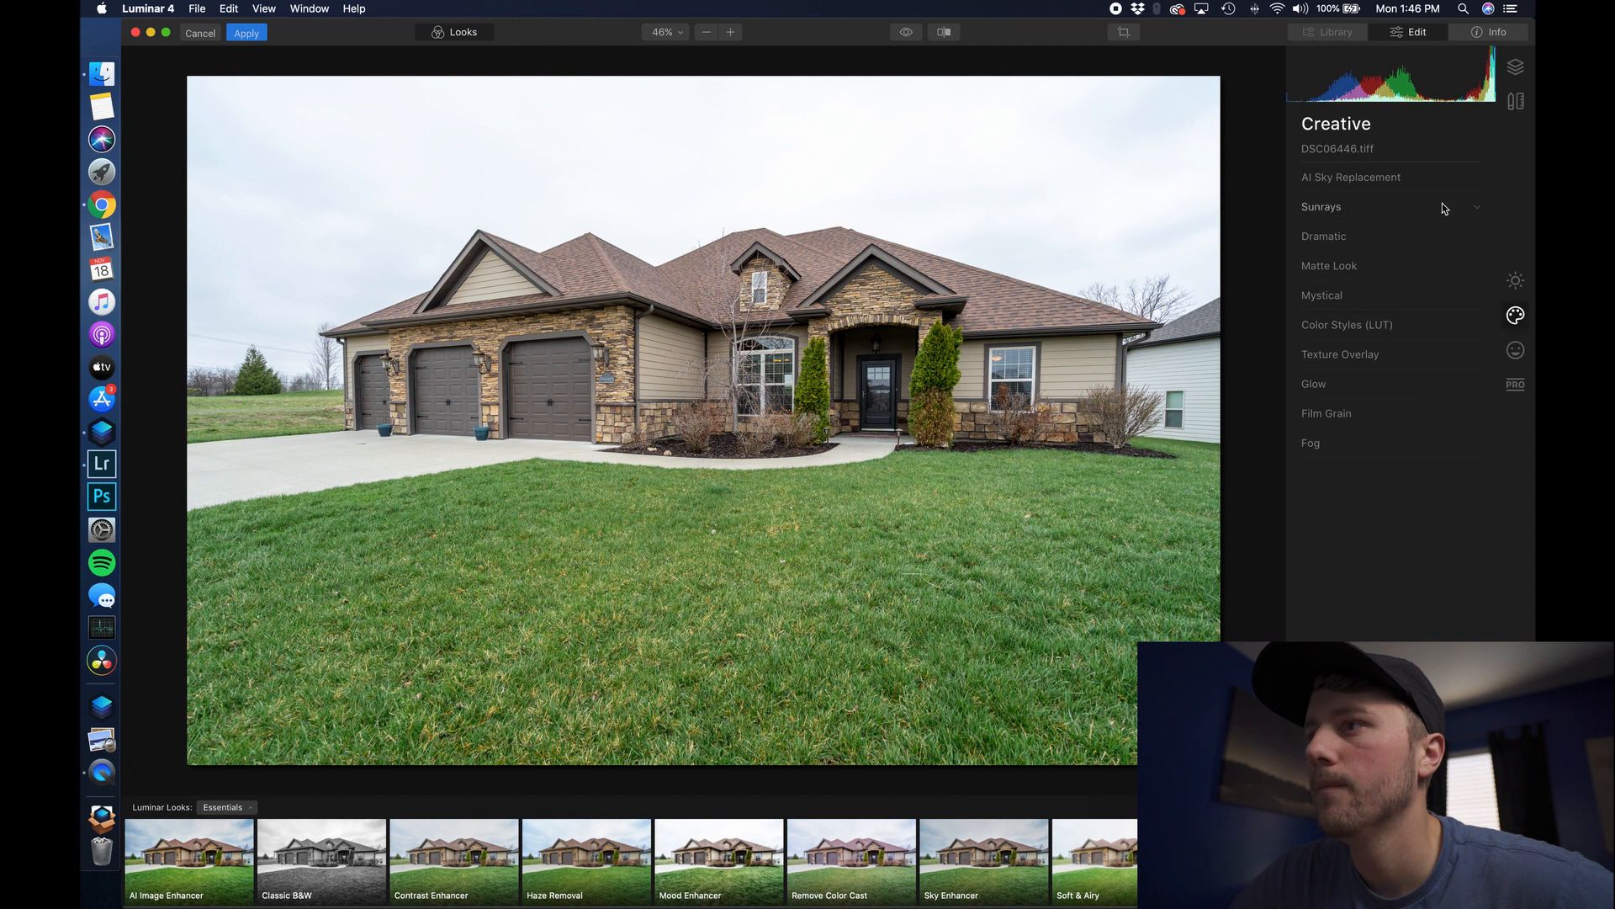
pyautogui.click(1354, 179)
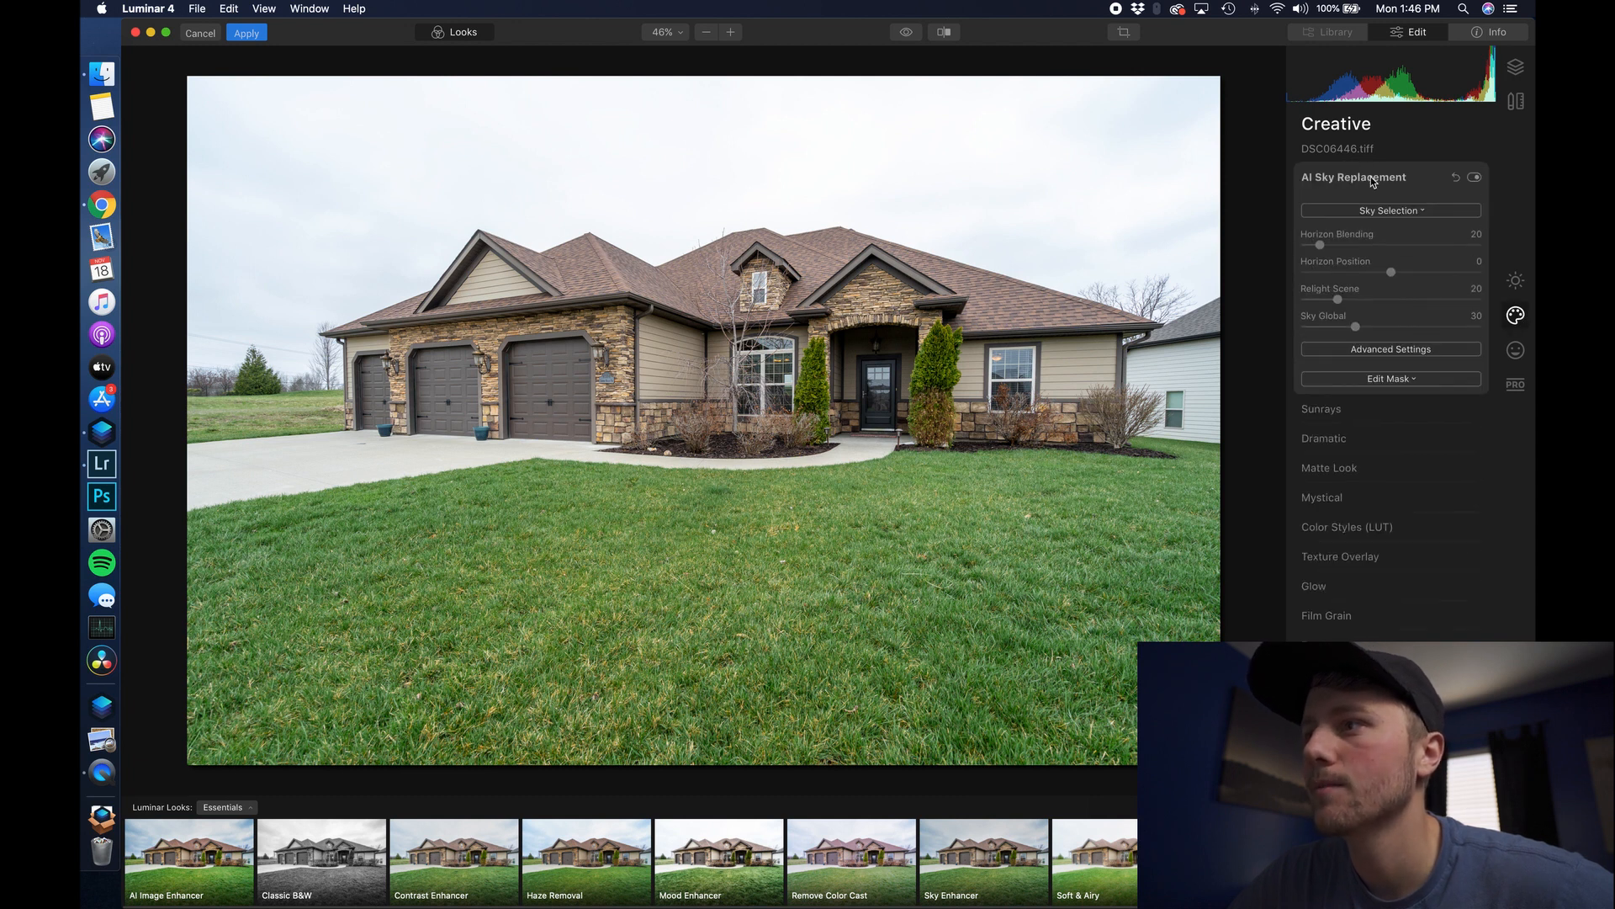
pyautogui.click(1418, 212)
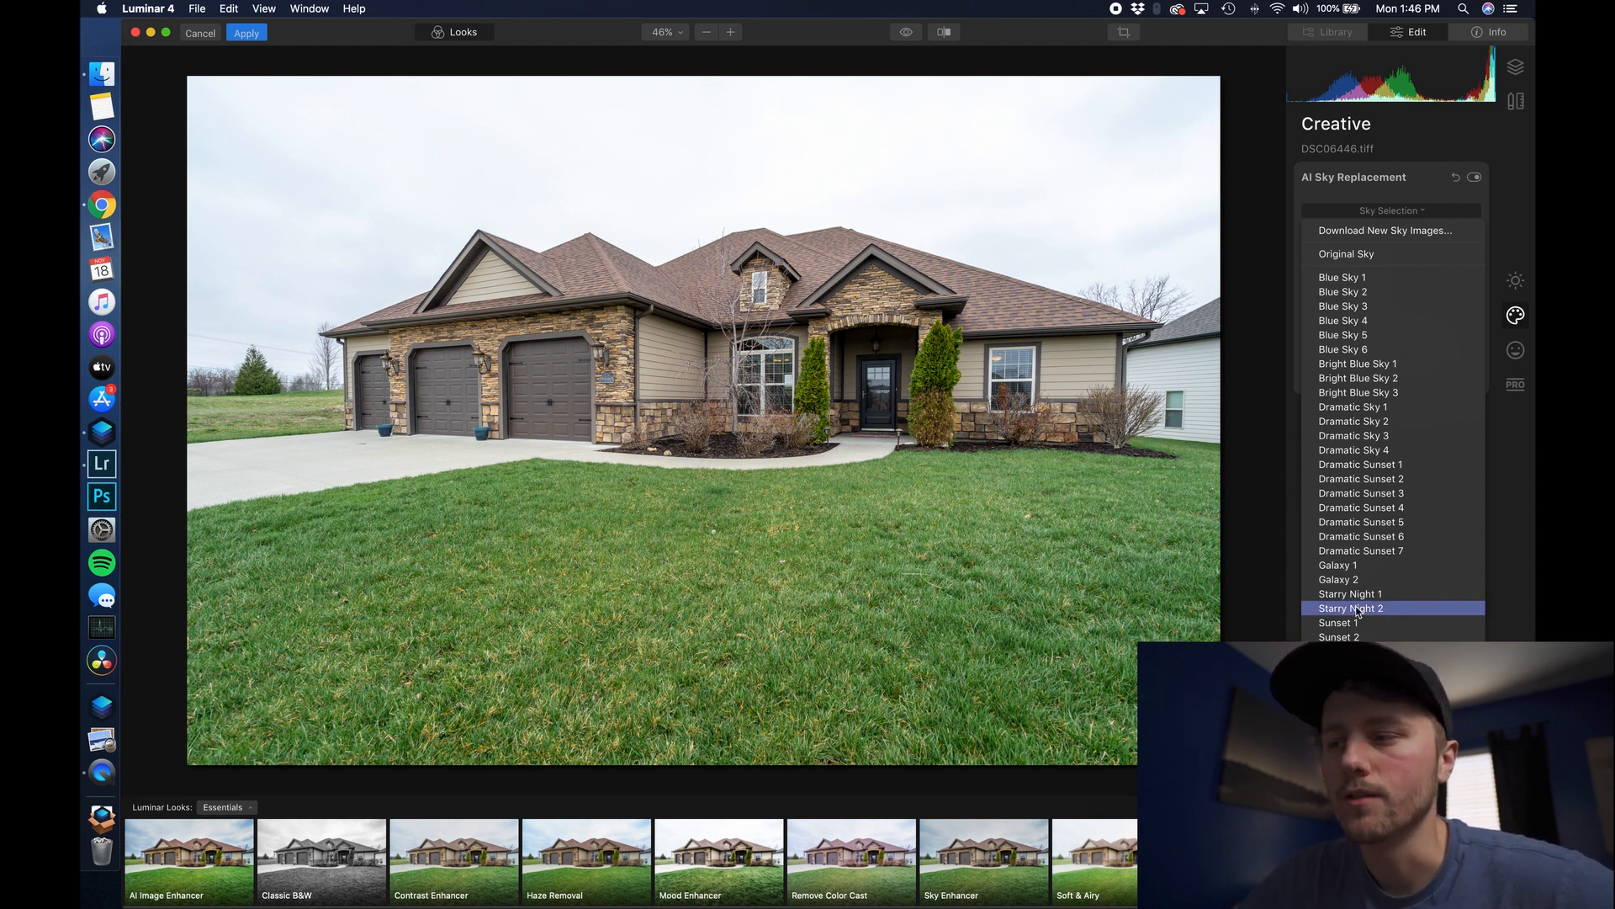
pyautogui.click(1380, 697)
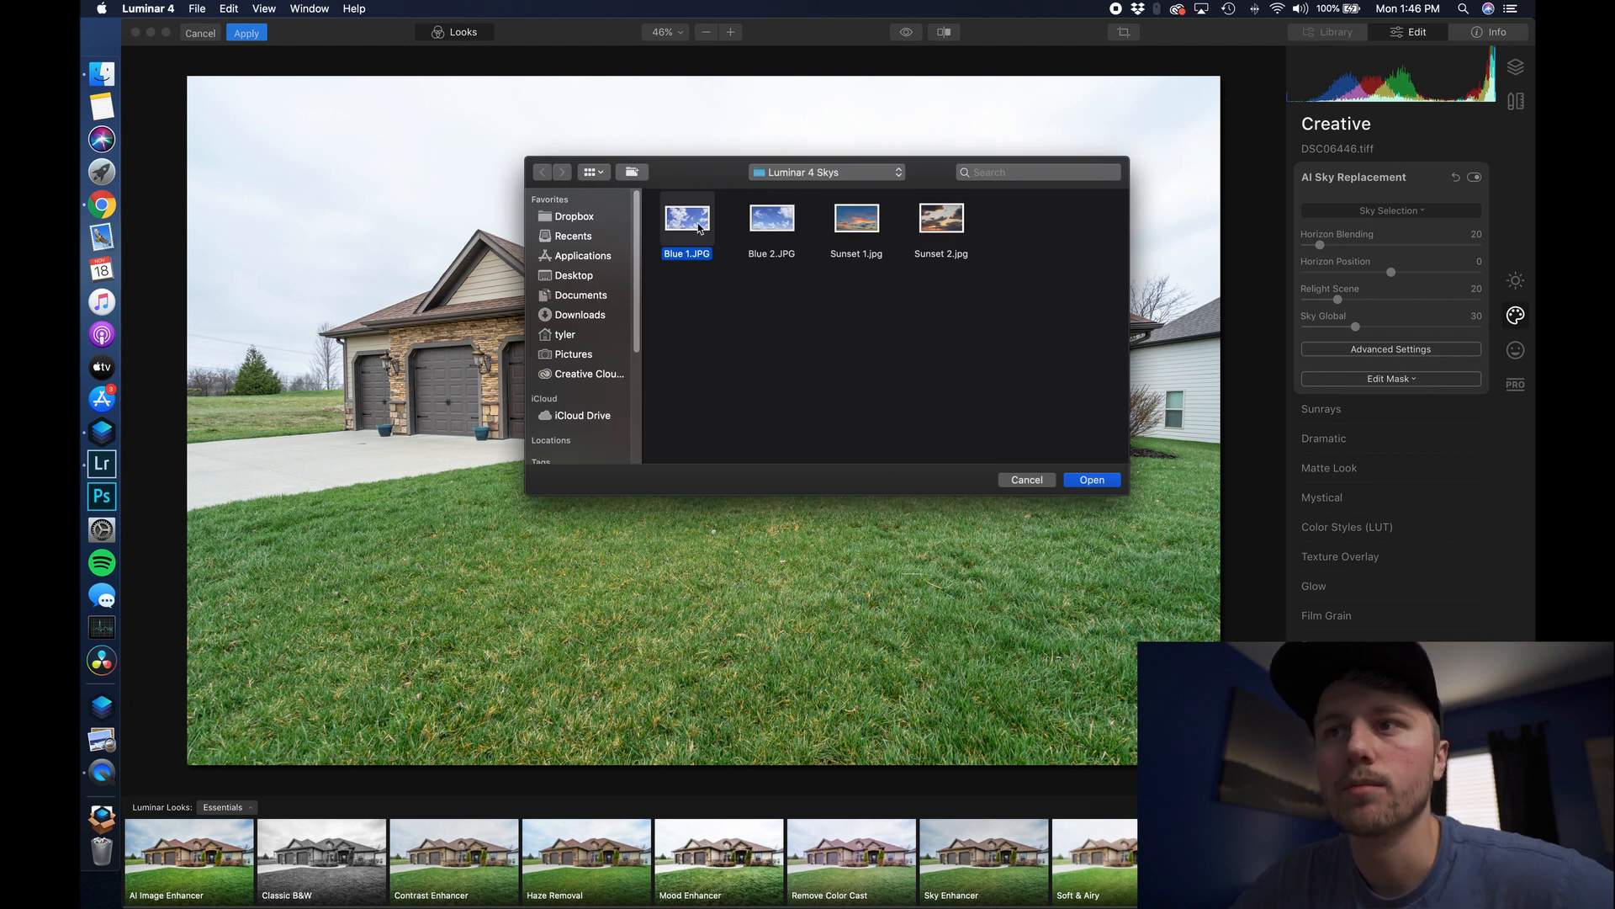
pyautogui.click(1088, 479)
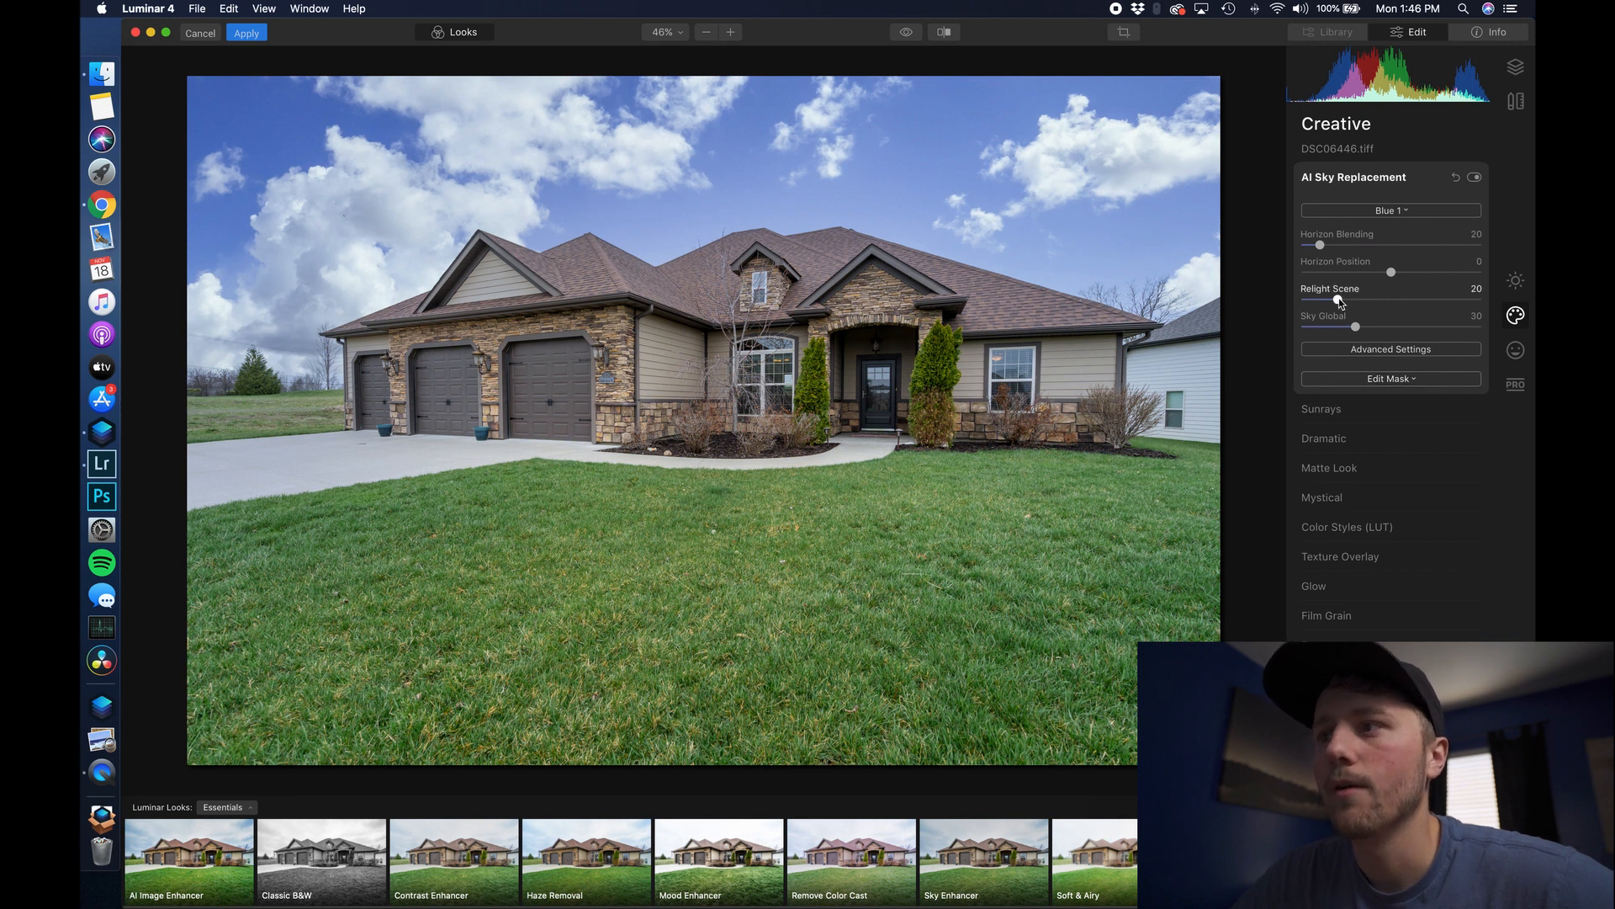
# - Set Relight Scene to 0 and toggle the sky replacement to compare with the original
pyautogui.moveTo(1338, 300); pyautogui.dragTo(1266, 299)
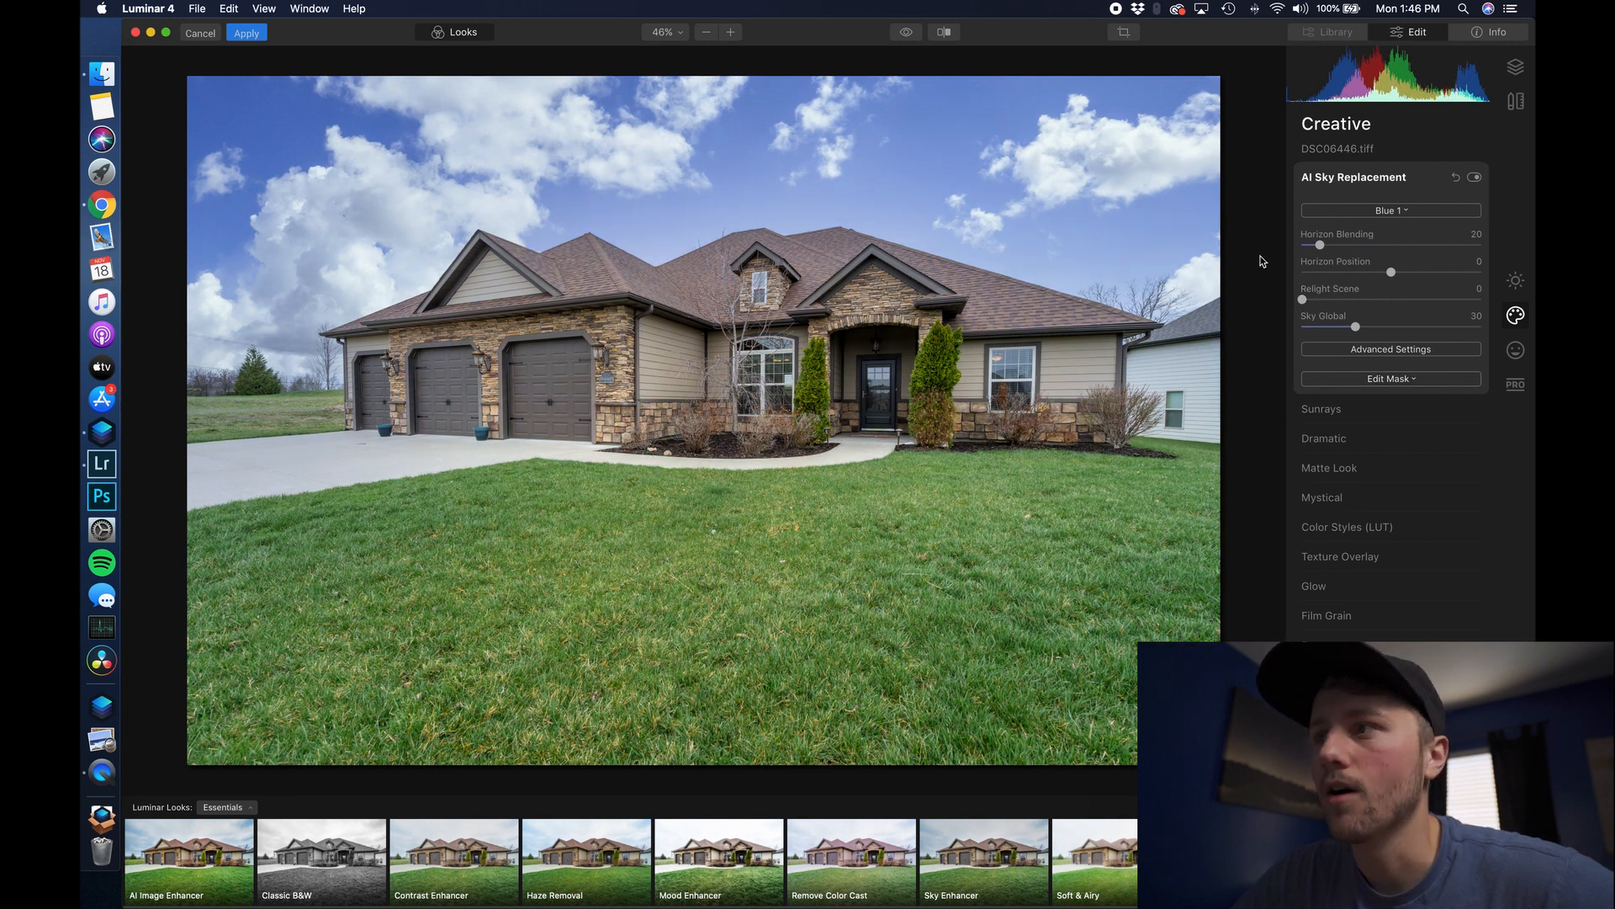
pyautogui.click(1480, 180)
pyautogui.click(1479, 180)
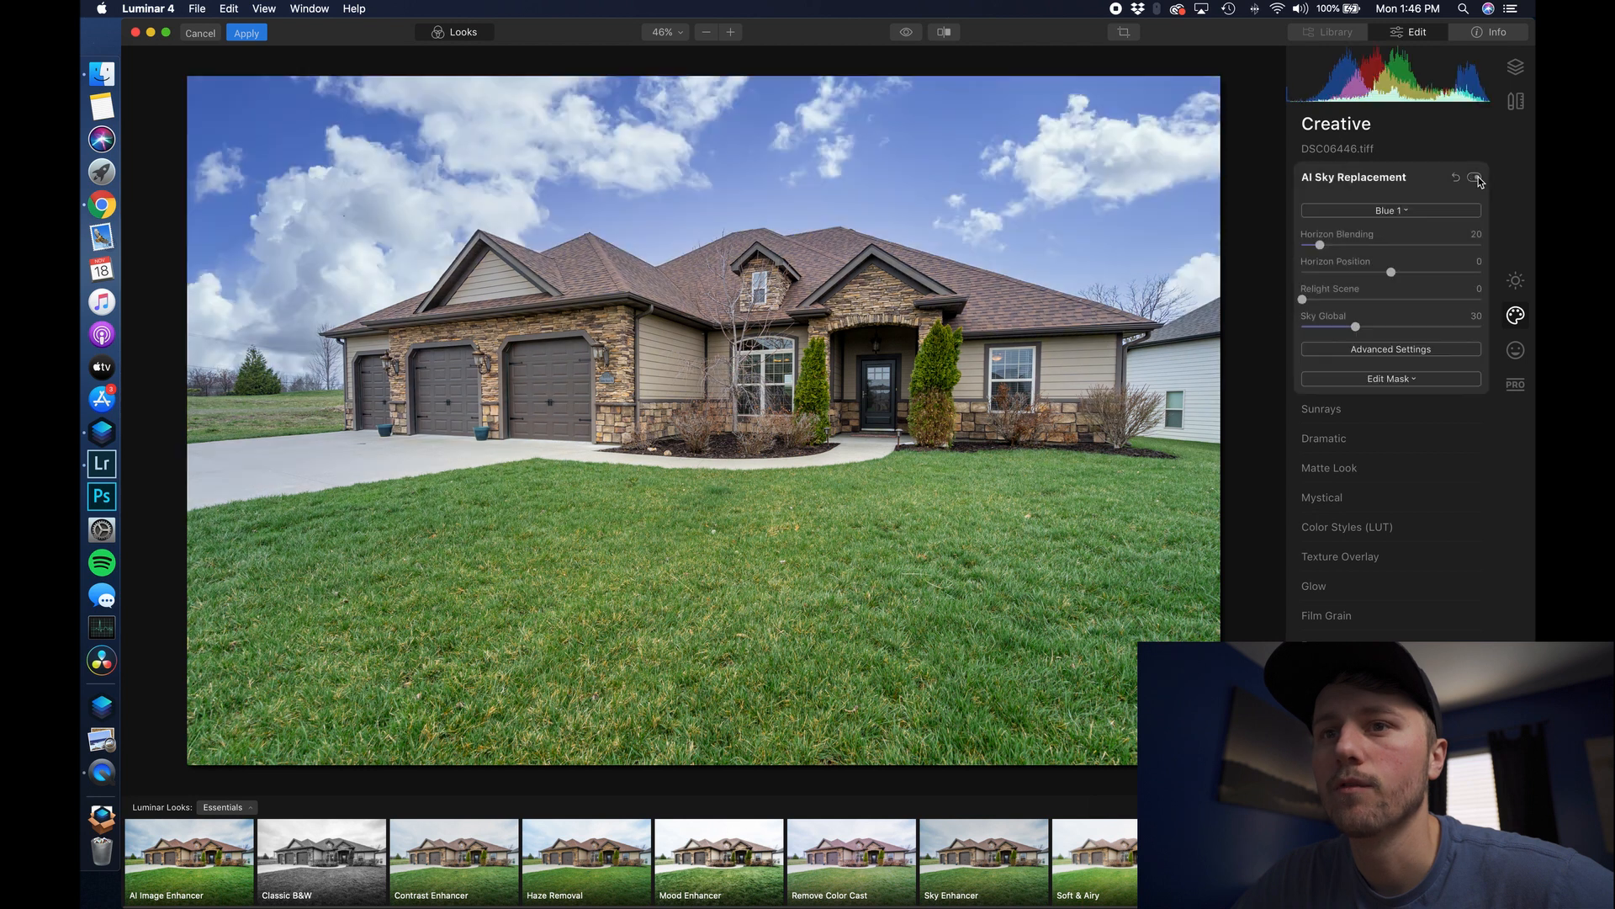
pyautogui.click(1480, 180)
pyautogui.click(1479, 180)
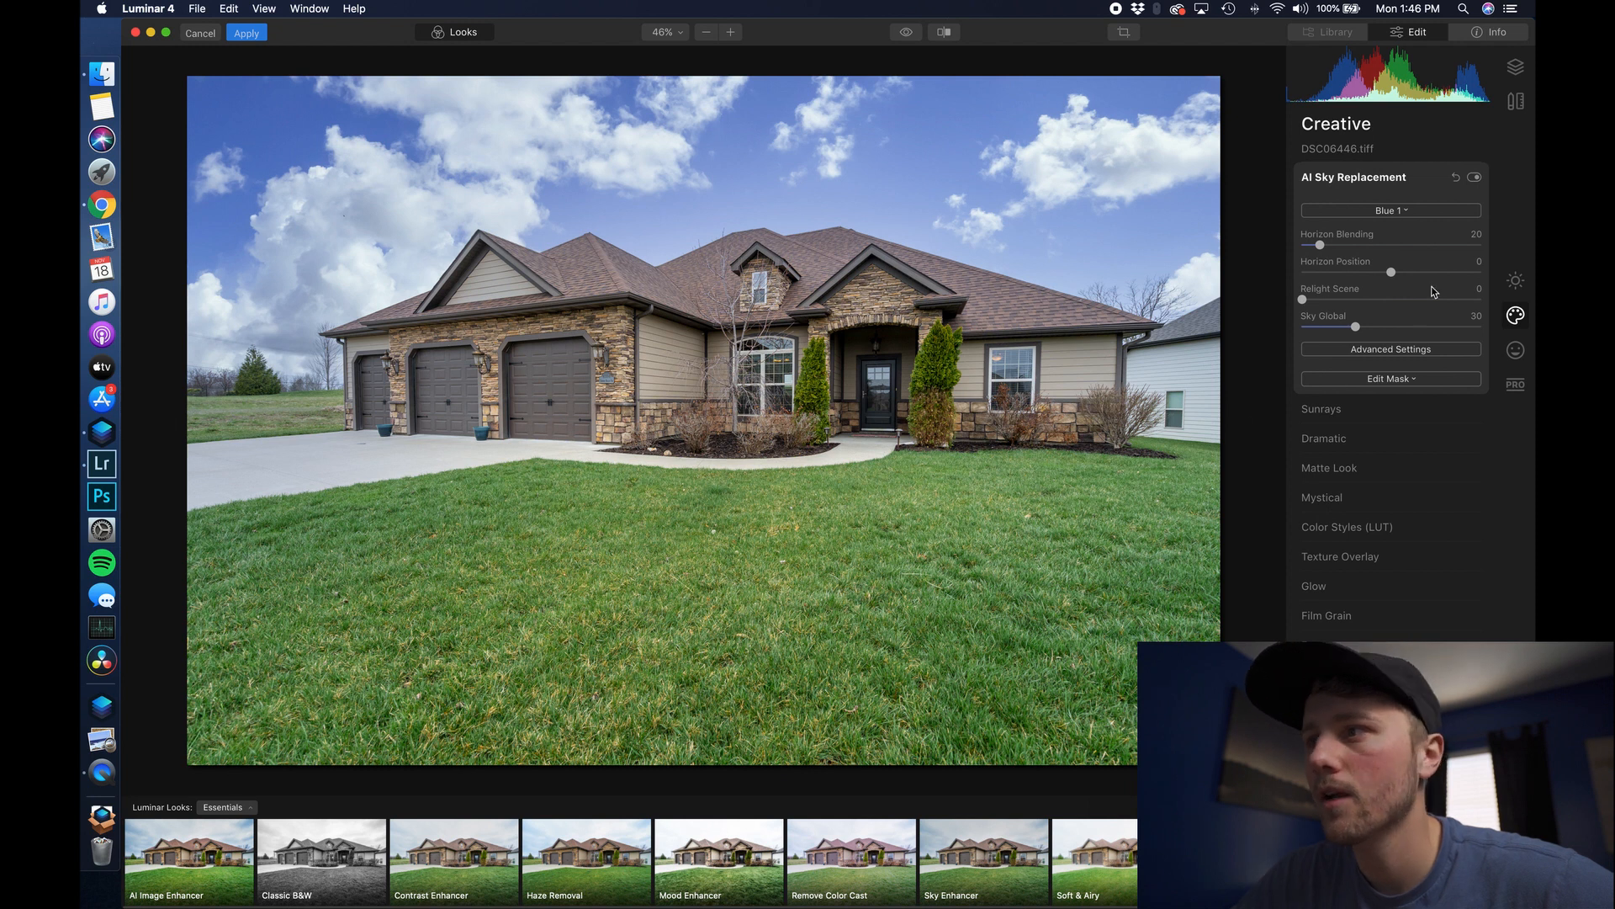
# - Compare the sky on and off again, then start a Brush mask for AI Sky Replacement
pyautogui.click(1475, 178)
pyautogui.click(1474, 178)
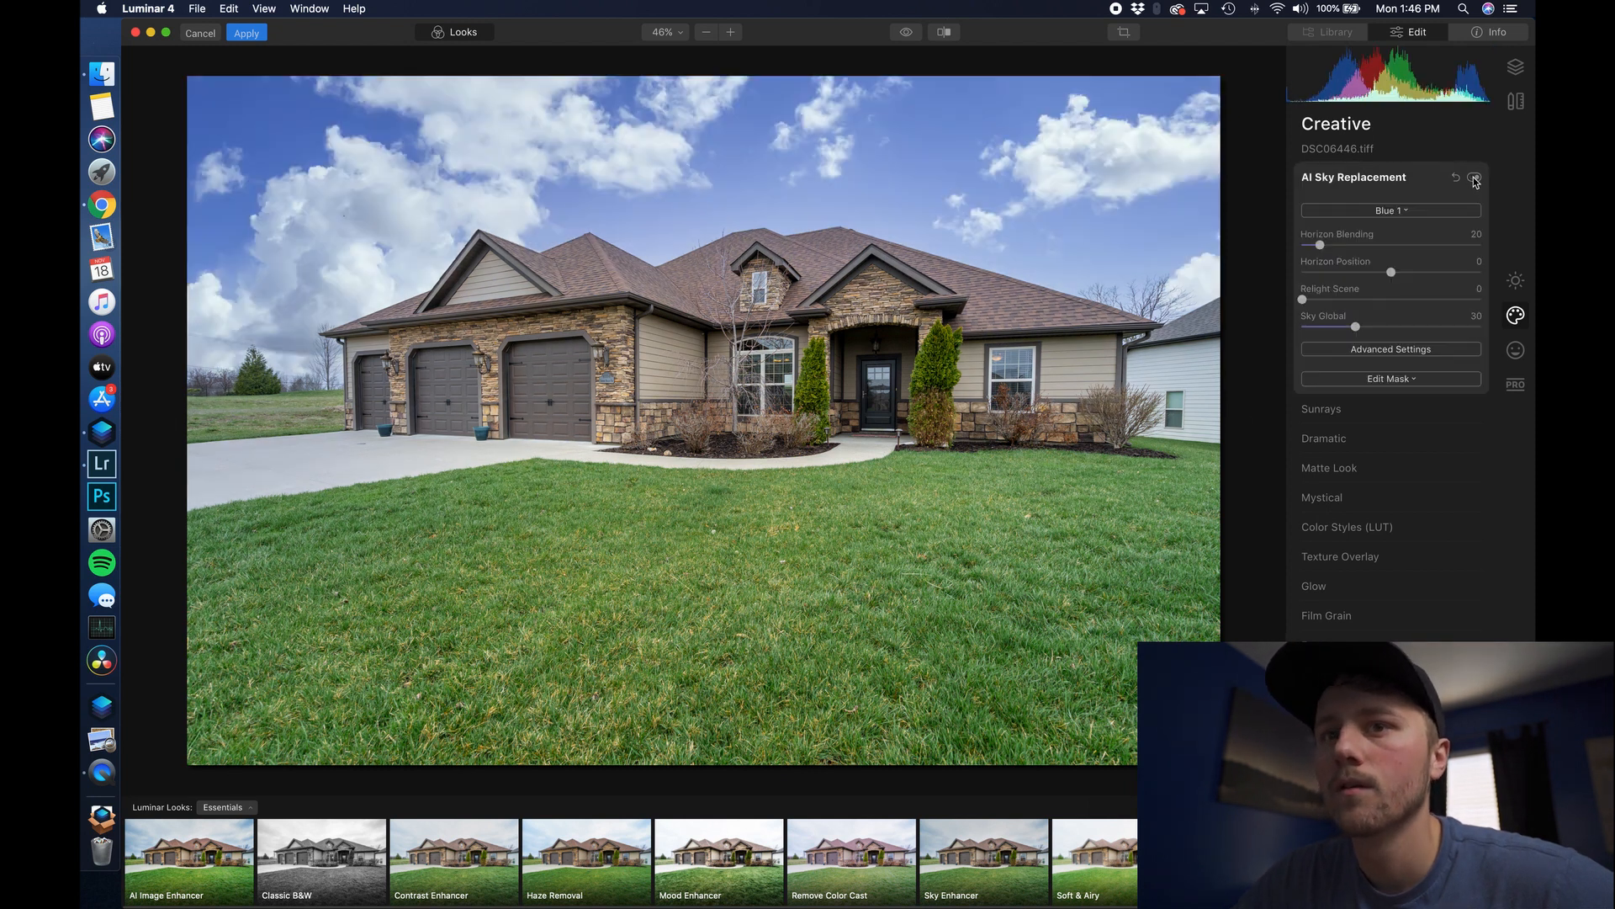
pyautogui.click(1474, 179)
pyautogui.click(1474, 178)
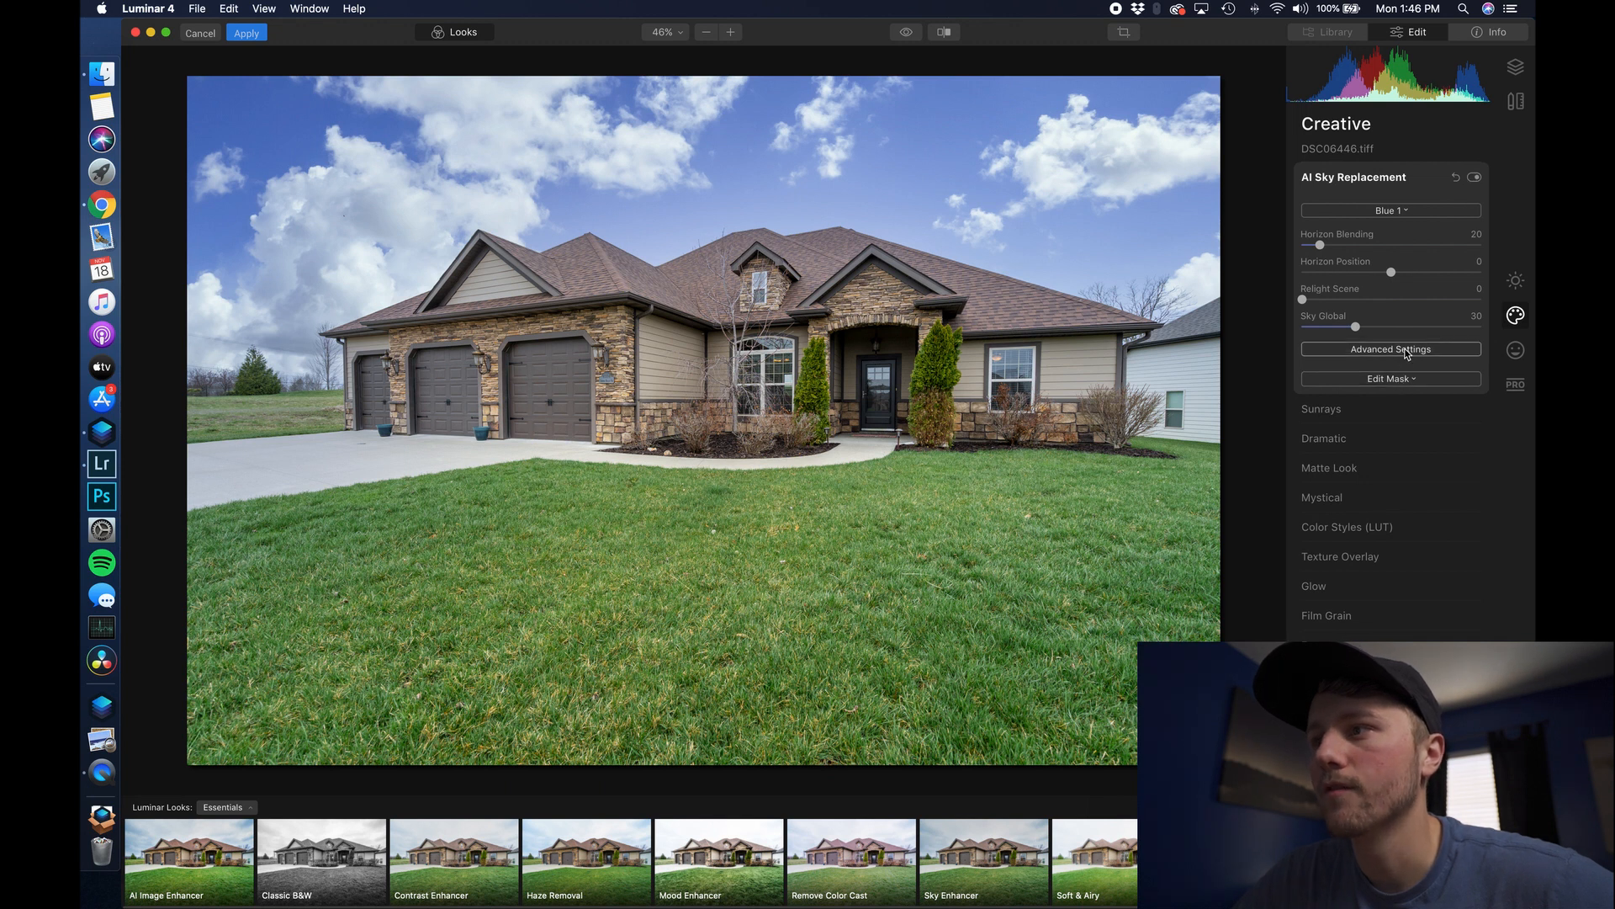
pyautogui.click(1409, 378)
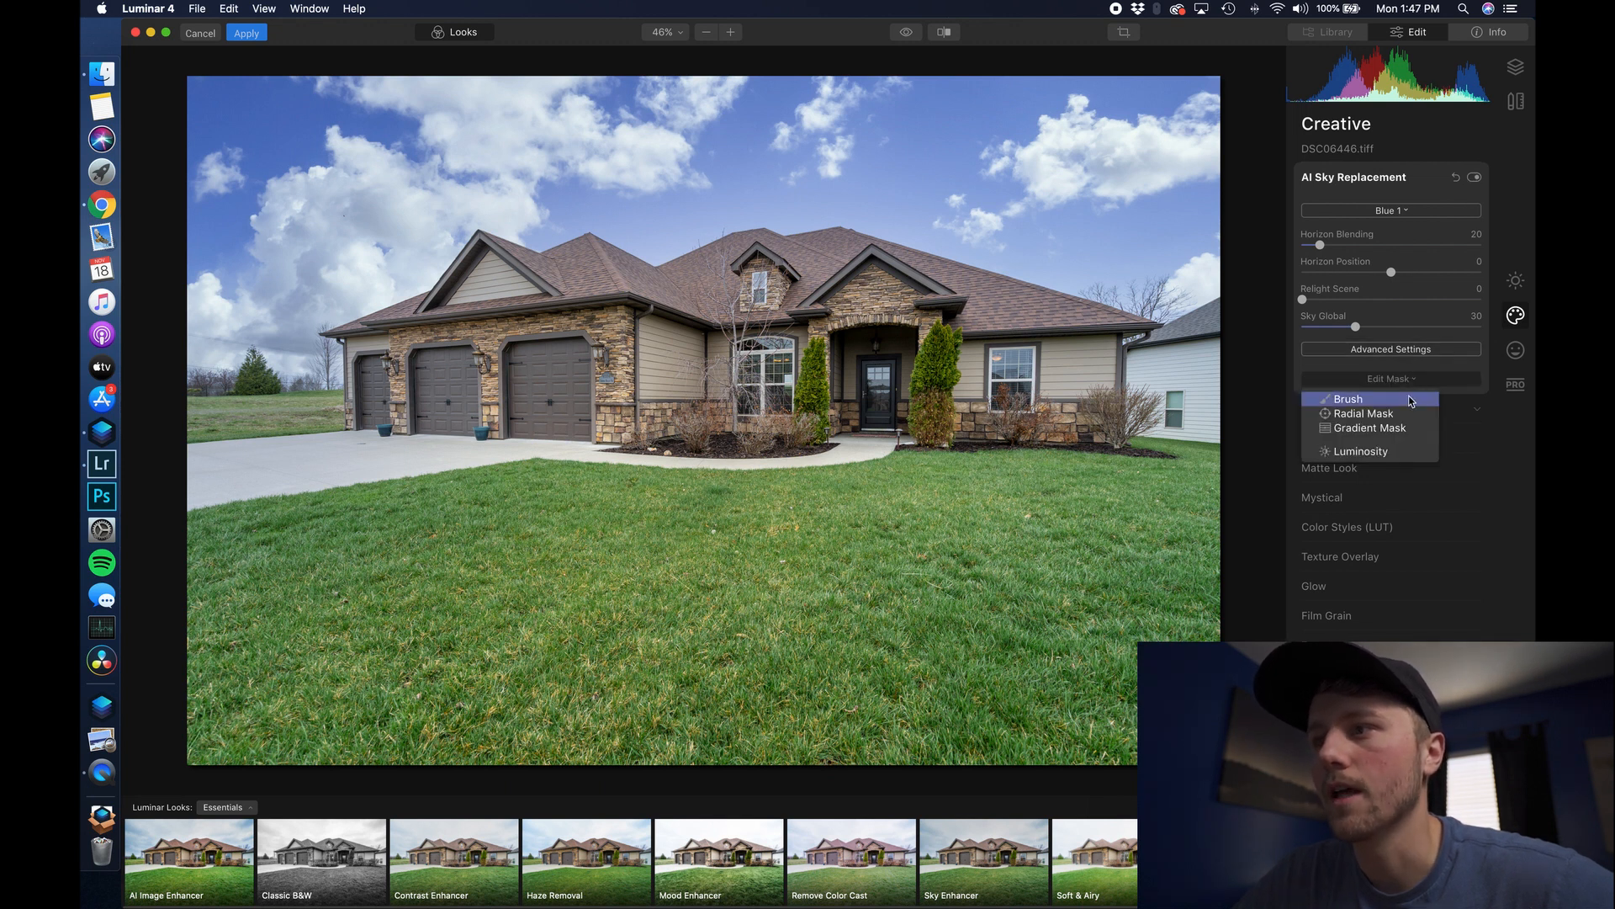
pyautogui.click(1411, 401)
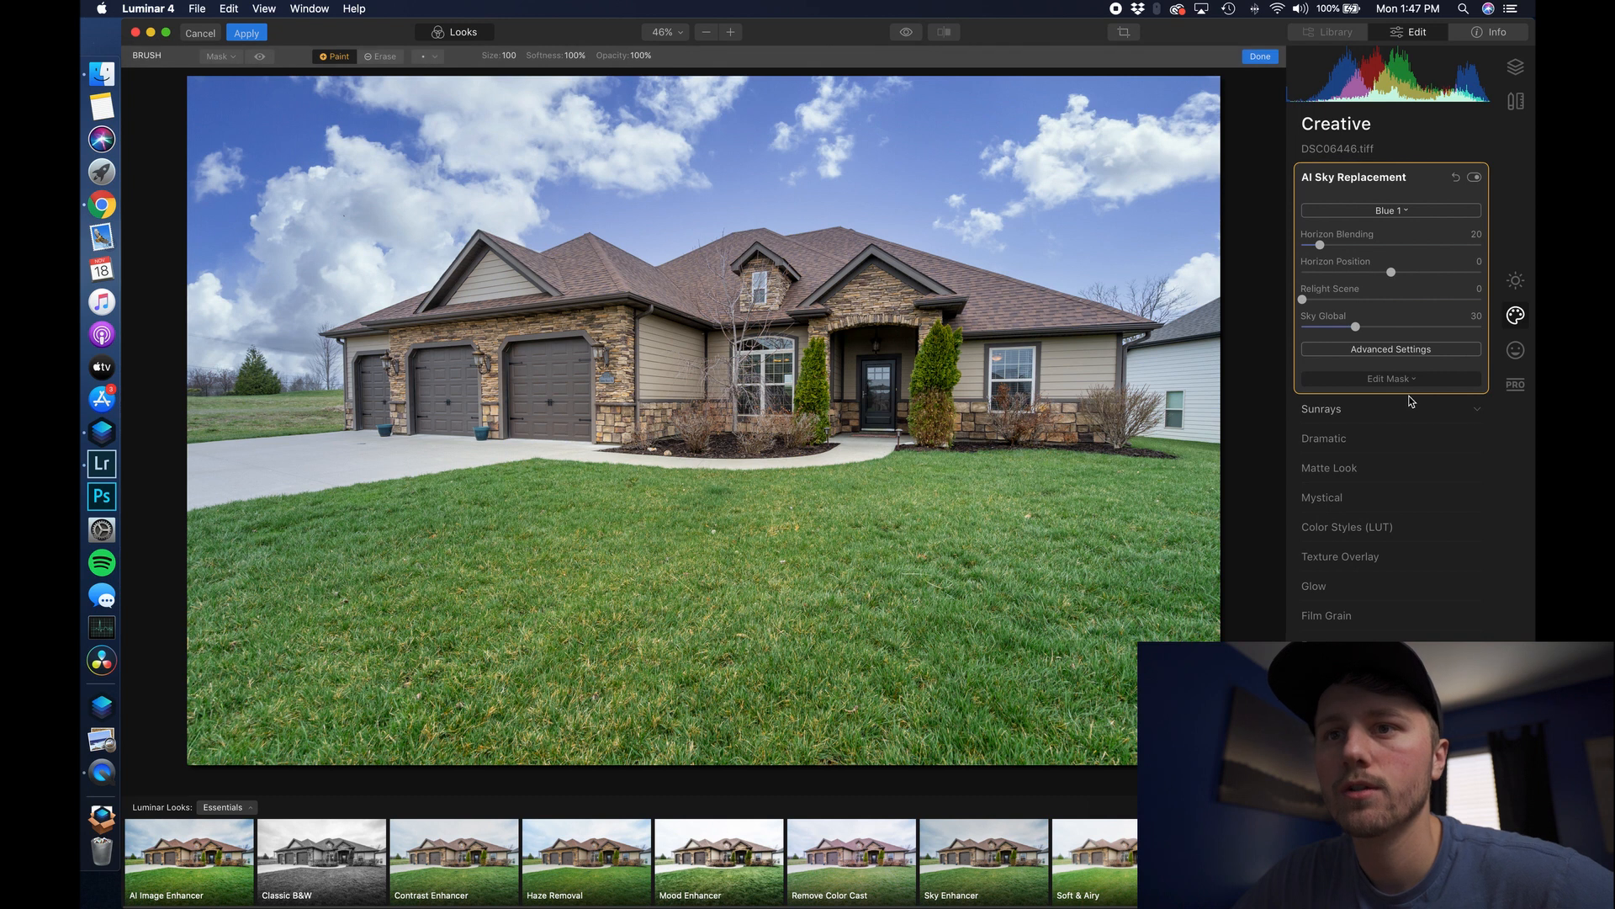
# - Switch the mask brush to Erase with 35% opacity
pyautogui.click(380, 57)
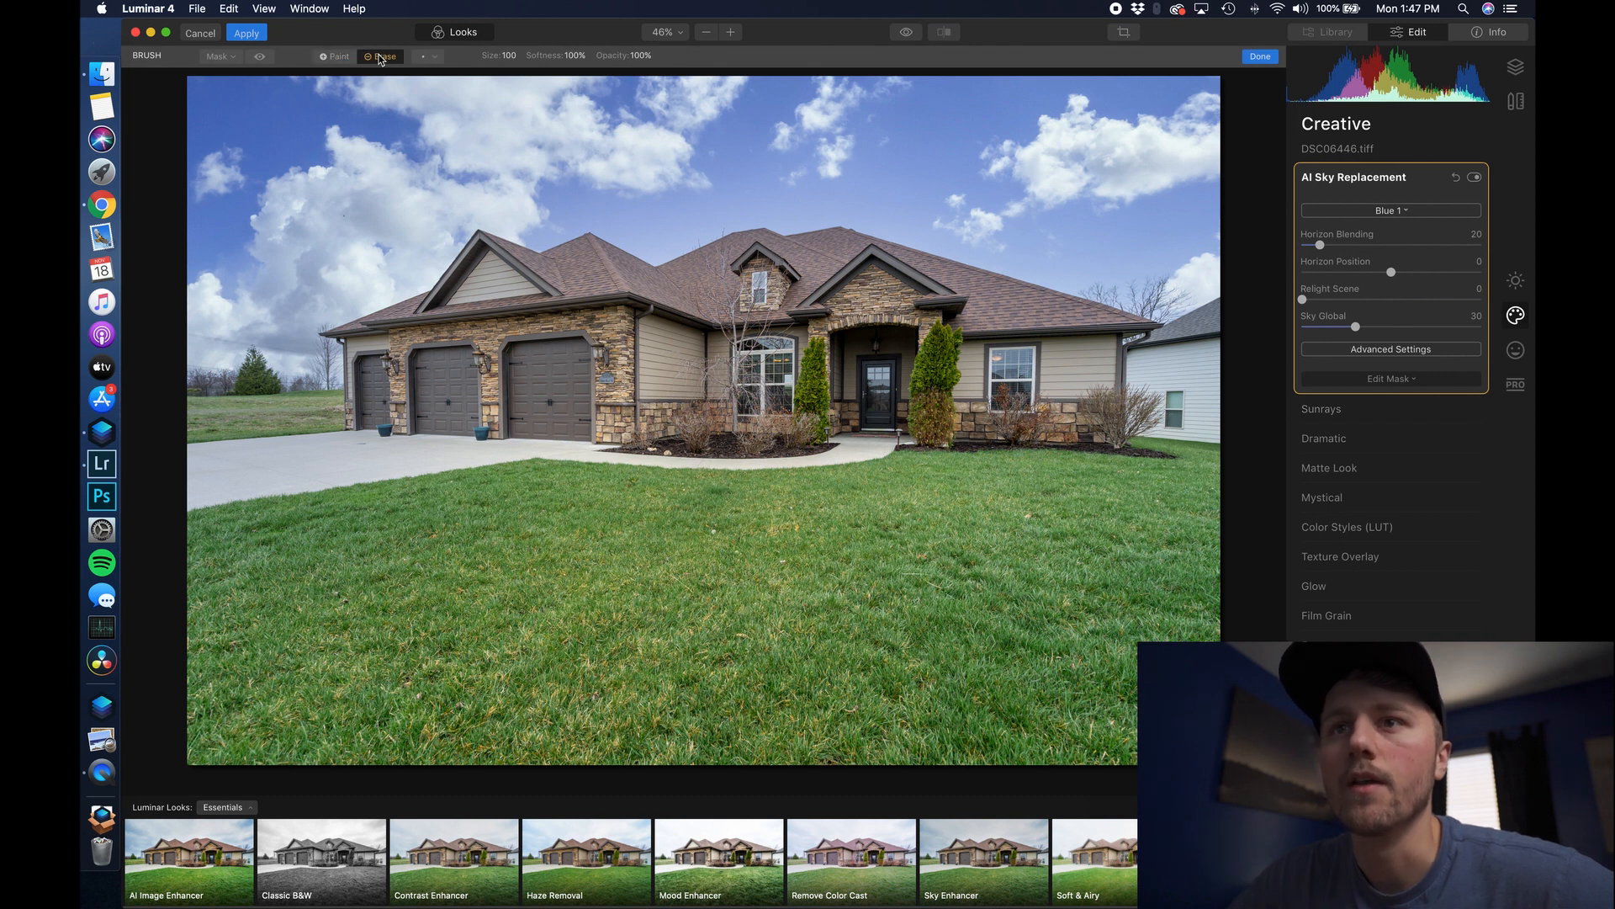
pyautogui.click(431, 57)
pyautogui.moveTo(526, 153); pyautogui.dragTo(456, 156)
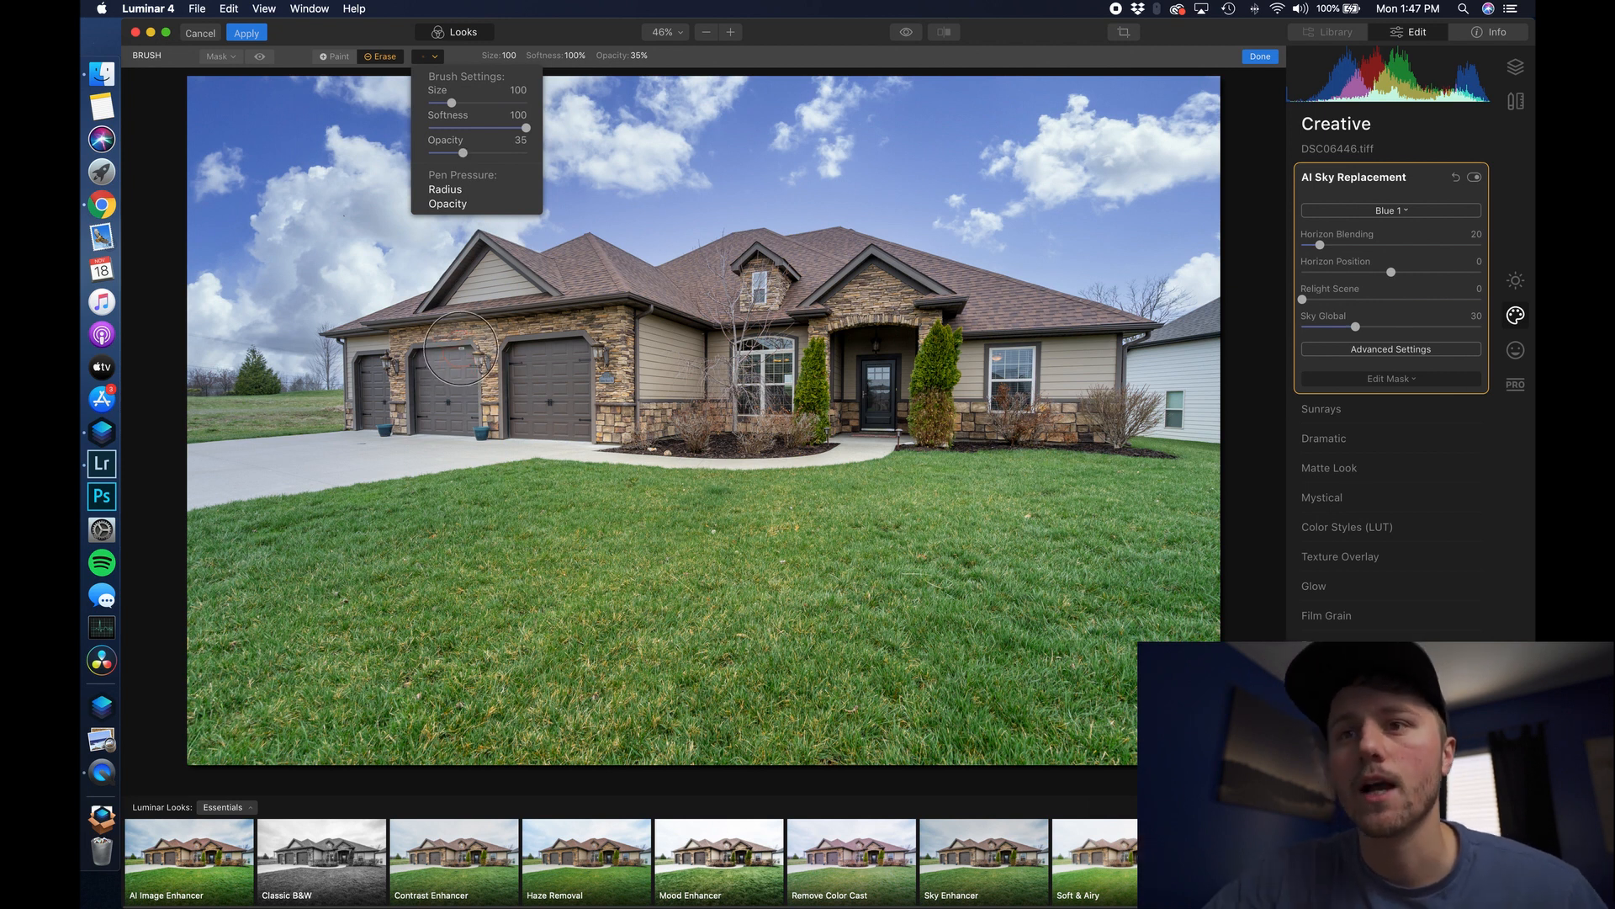
pyautogui.click(446, 57)
# - Resize the brush to 88 and erase the sky effect from the lawn and driveway
pyautogui.press('[')
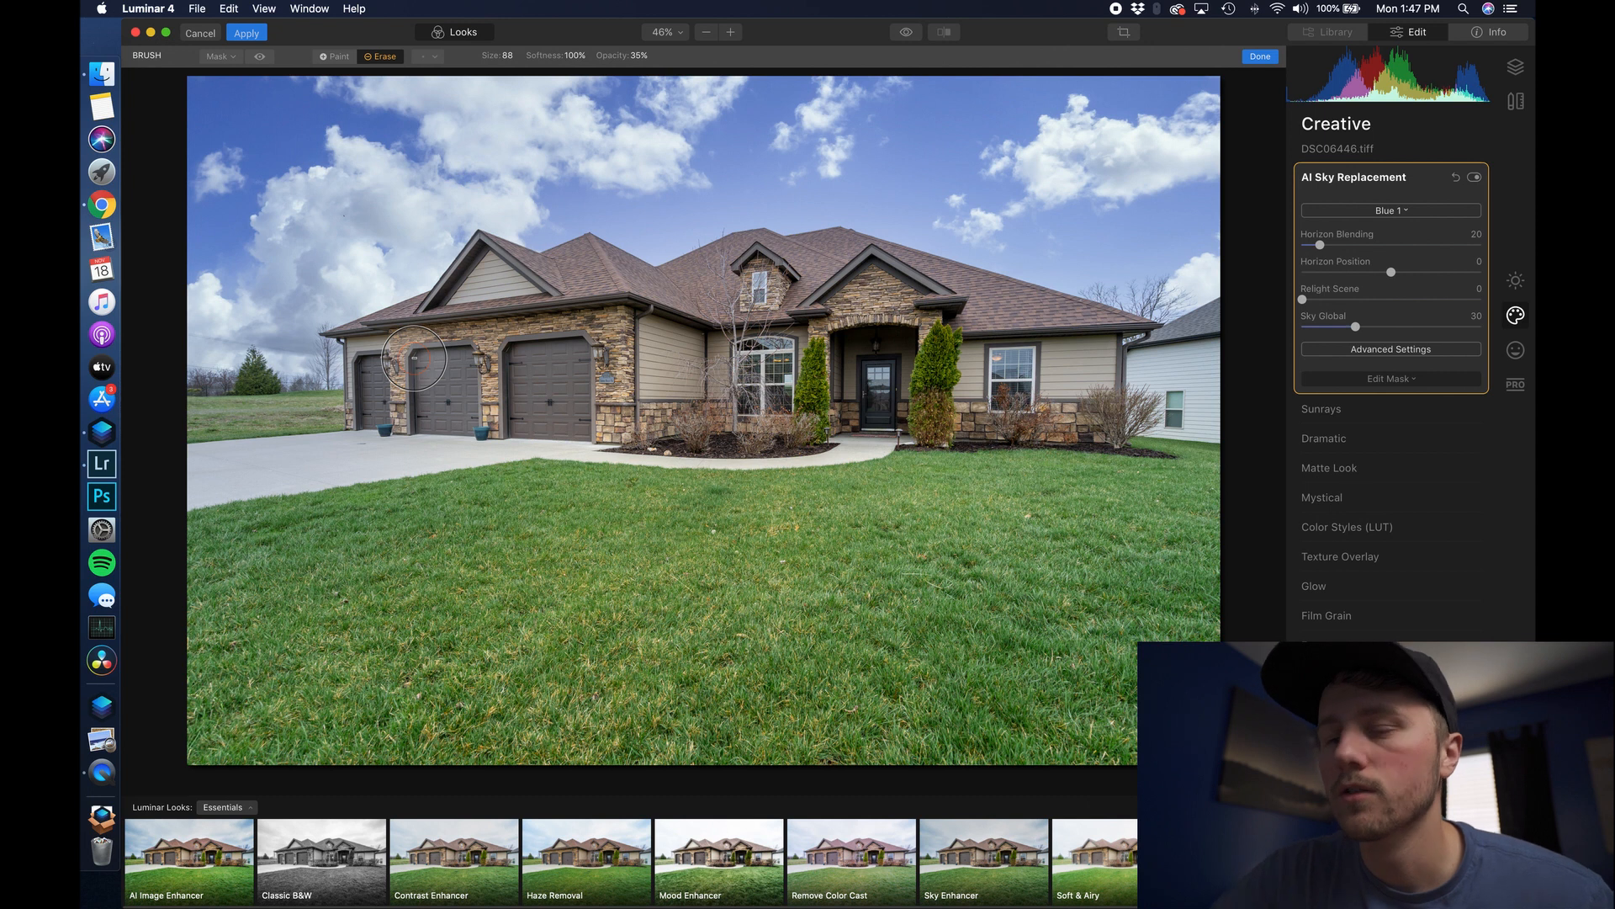
pyautogui.press('[')
pyautogui.press(']')
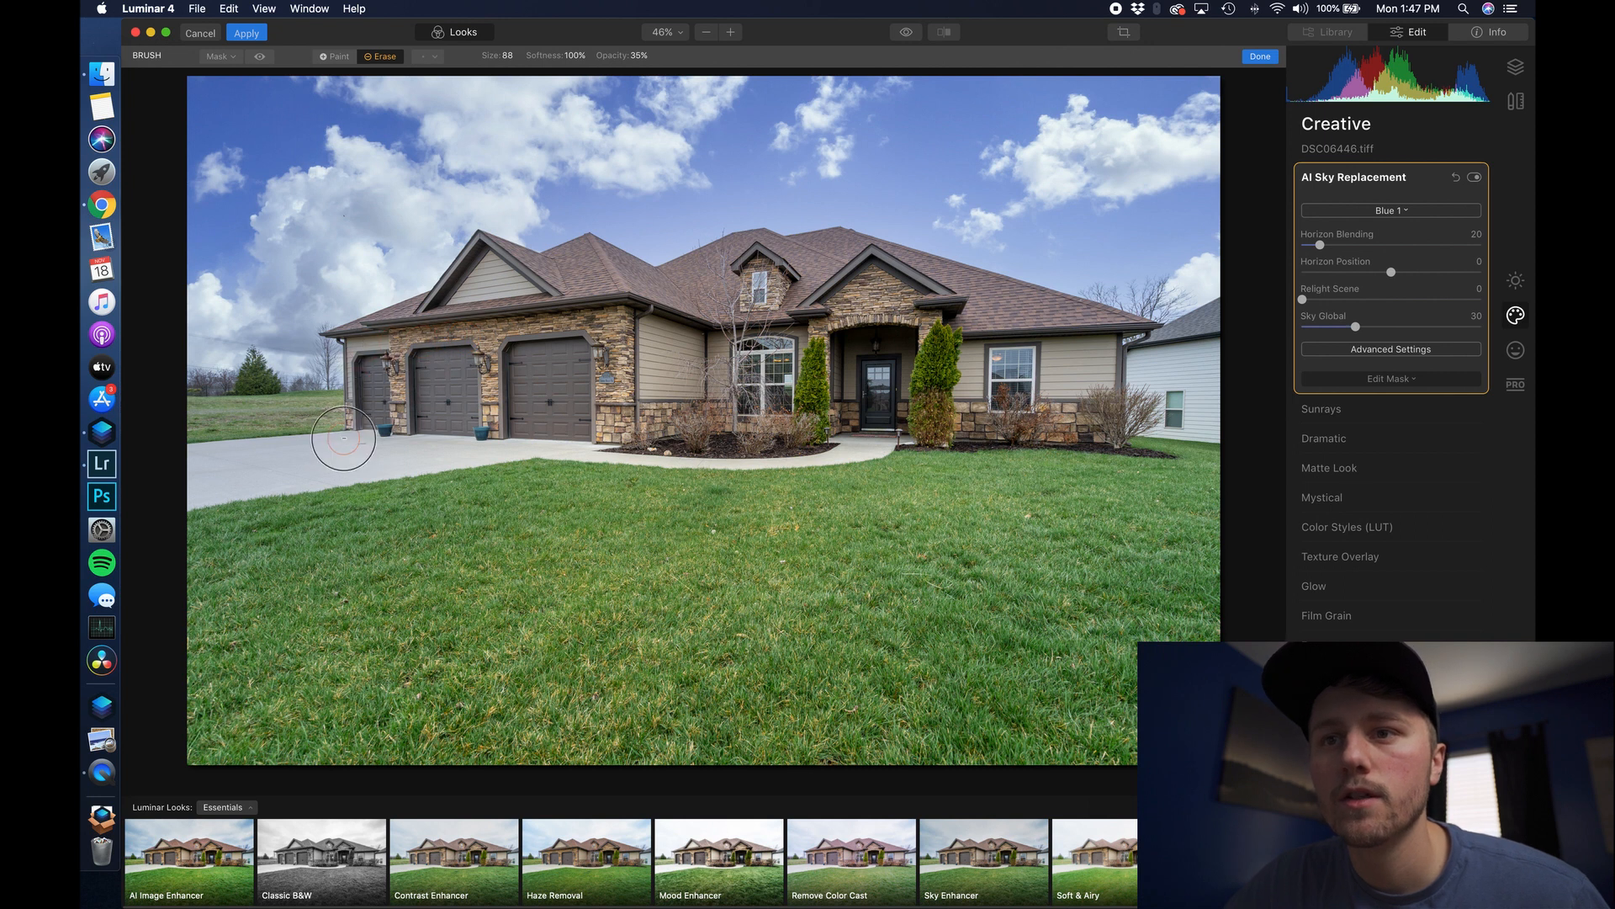
pyautogui.moveTo(345, 628)
pyautogui.mouseDown()
pyautogui.moveTo(316, 597)
pyautogui.moveTo(282, 620)
pyautogui.moveTo(526, 484)
pyautogui.moveTo(329, 551)
pyautogui.mouseUp()
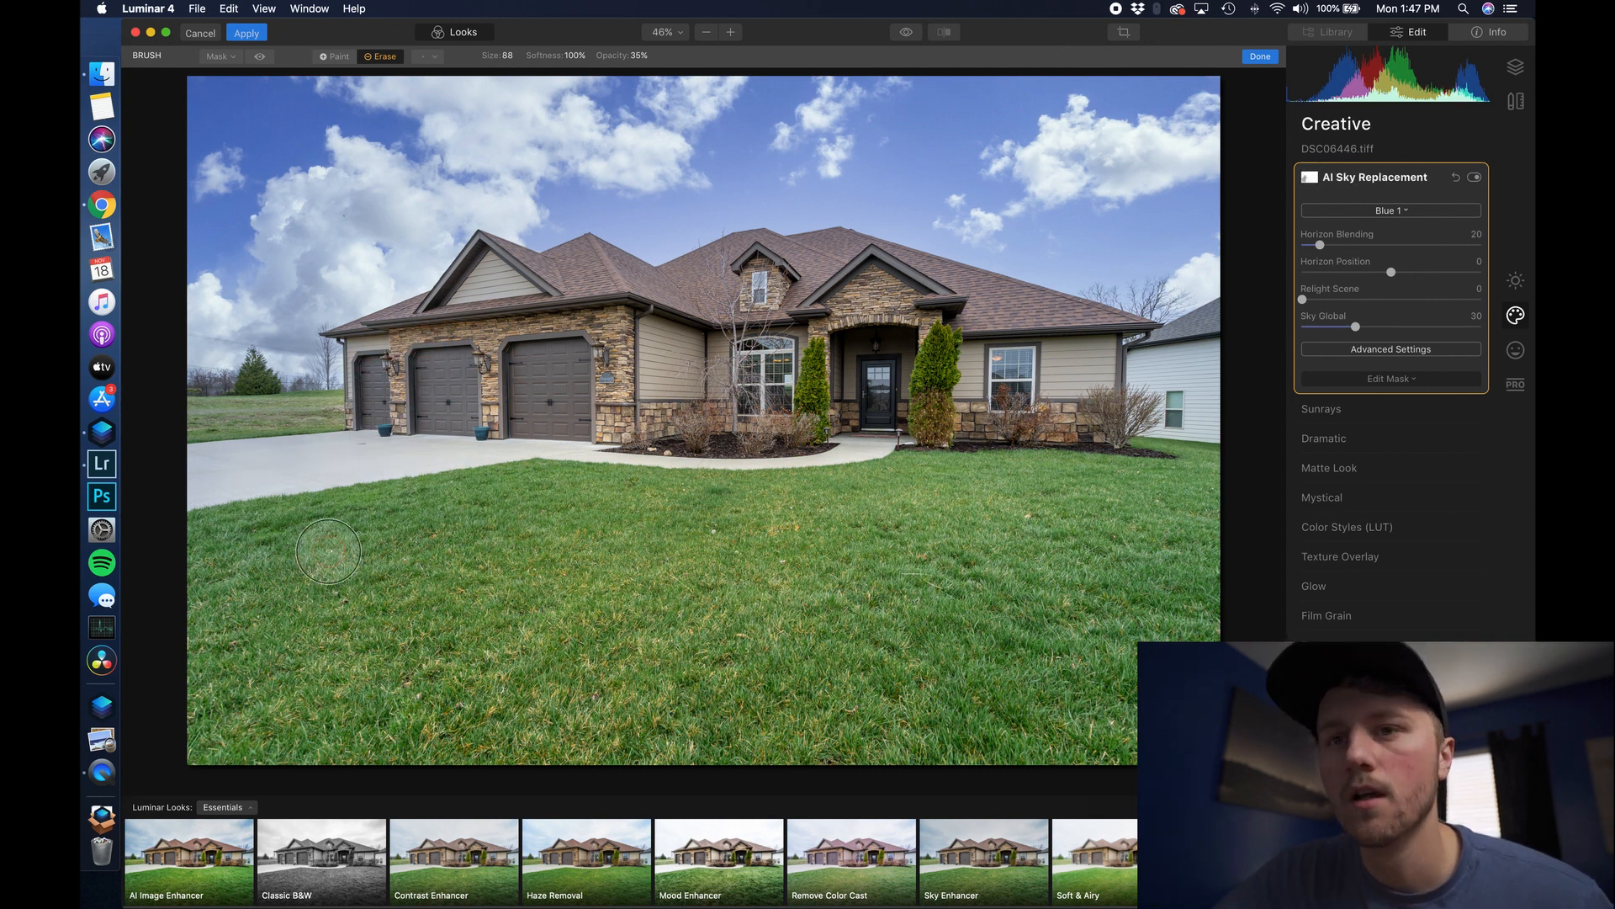
pyautogui.press(']')
pyautogui.press(']')
pyautogui.press(']')
pyautogui.press(']')
pyautogui.press(']')
pyautogui.press(']')
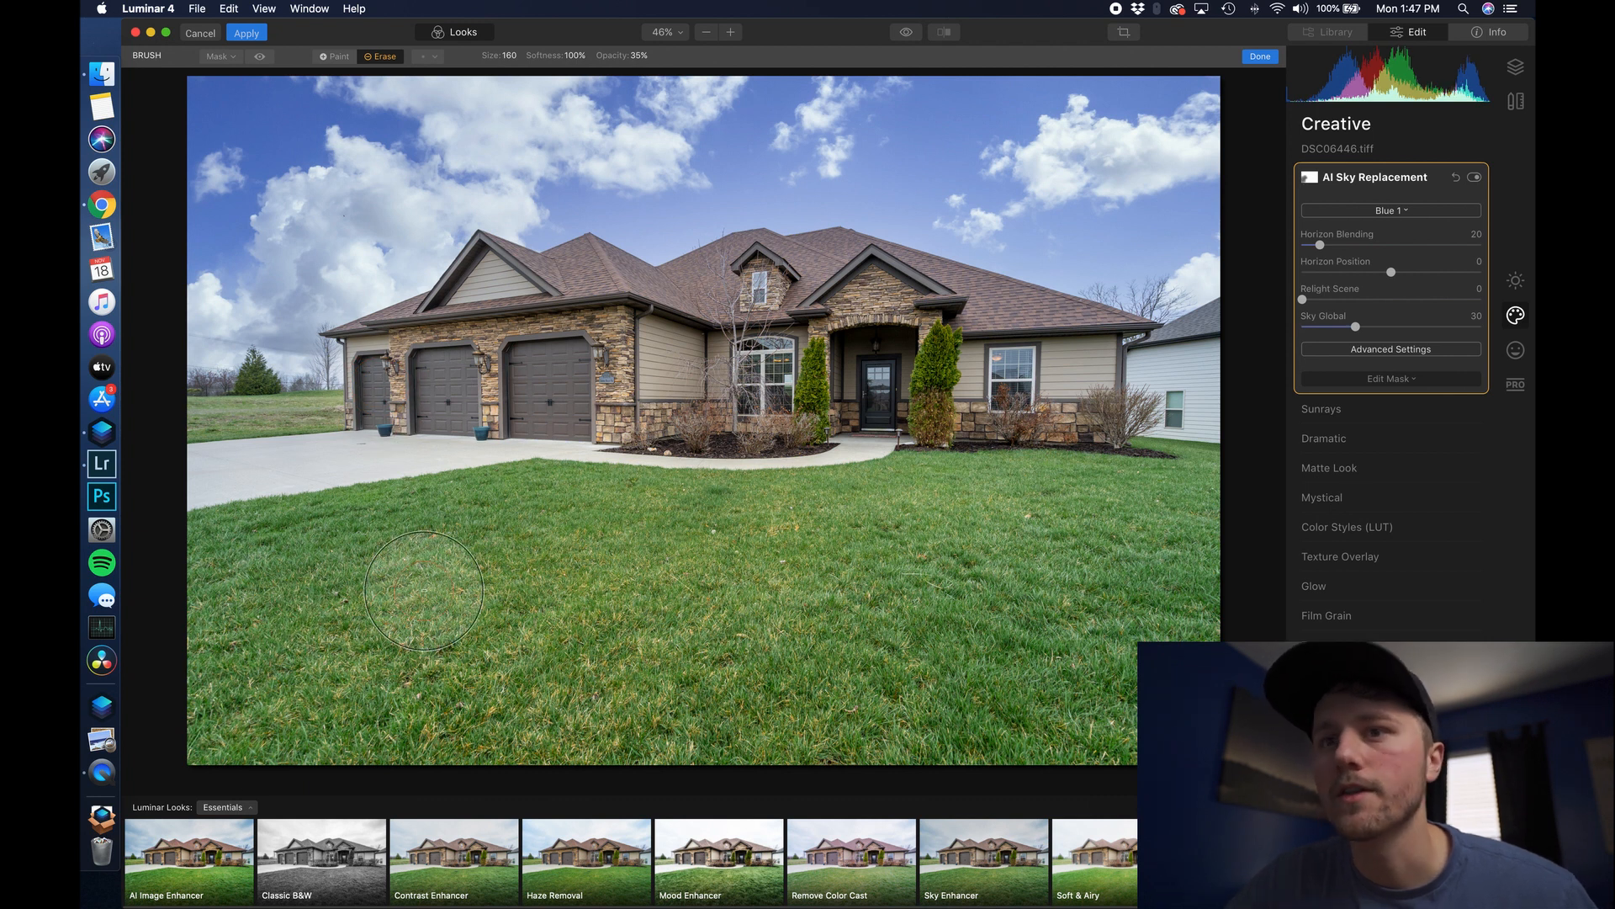
# - Compare the sky replacement on and off, then apply the edit back to Lightroom
pyautogui.click(1475, 177)
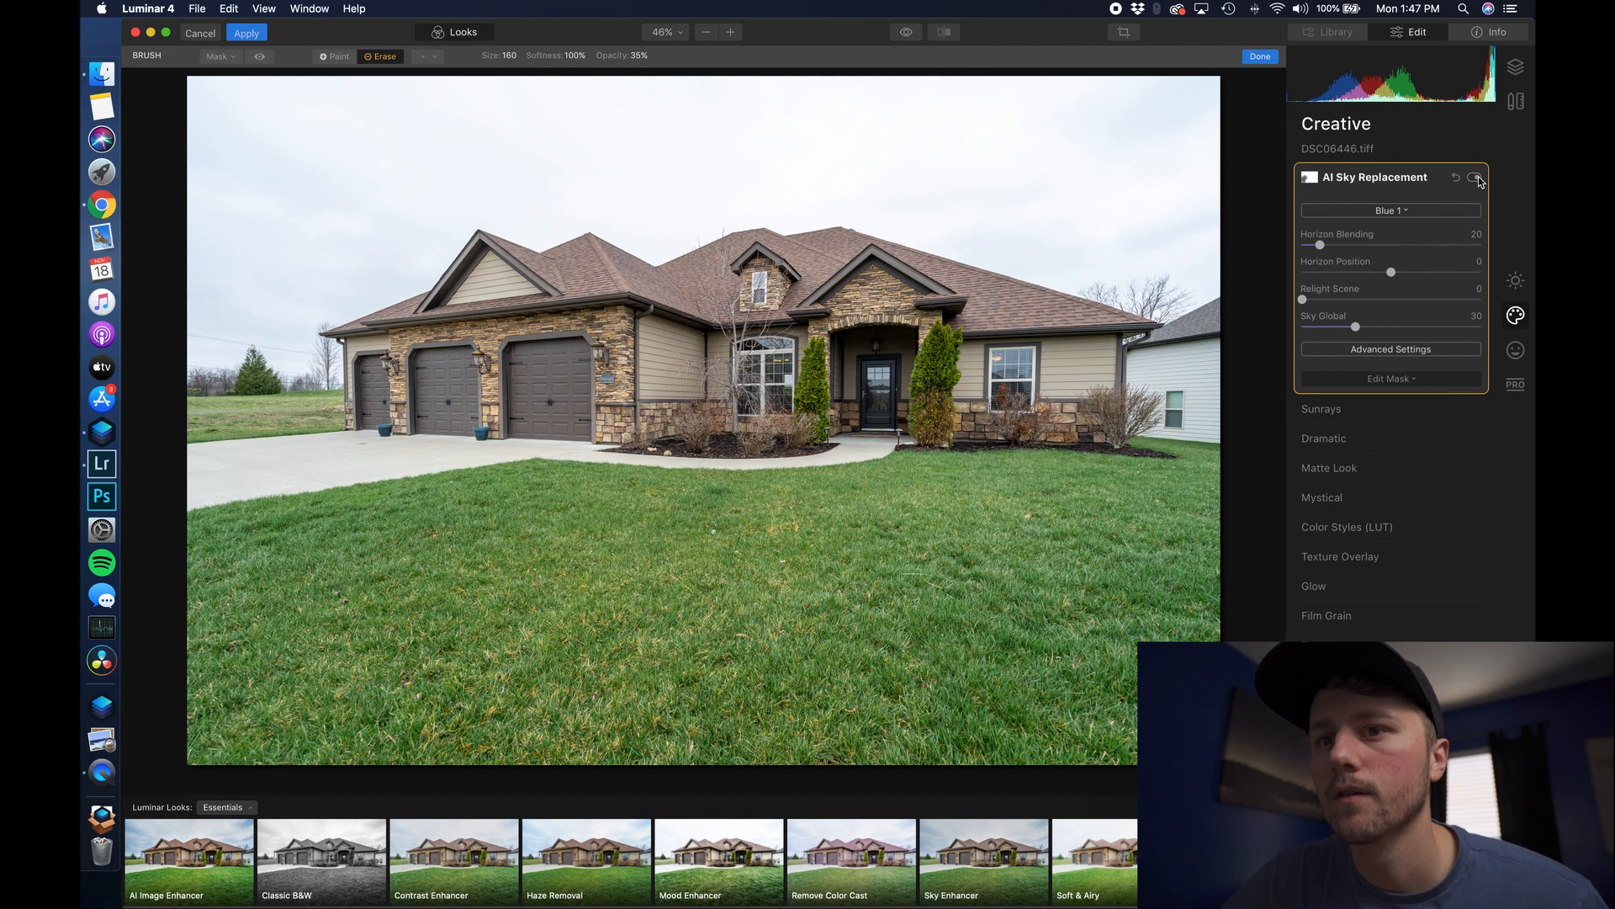
pyautogui.click(1477, 179)
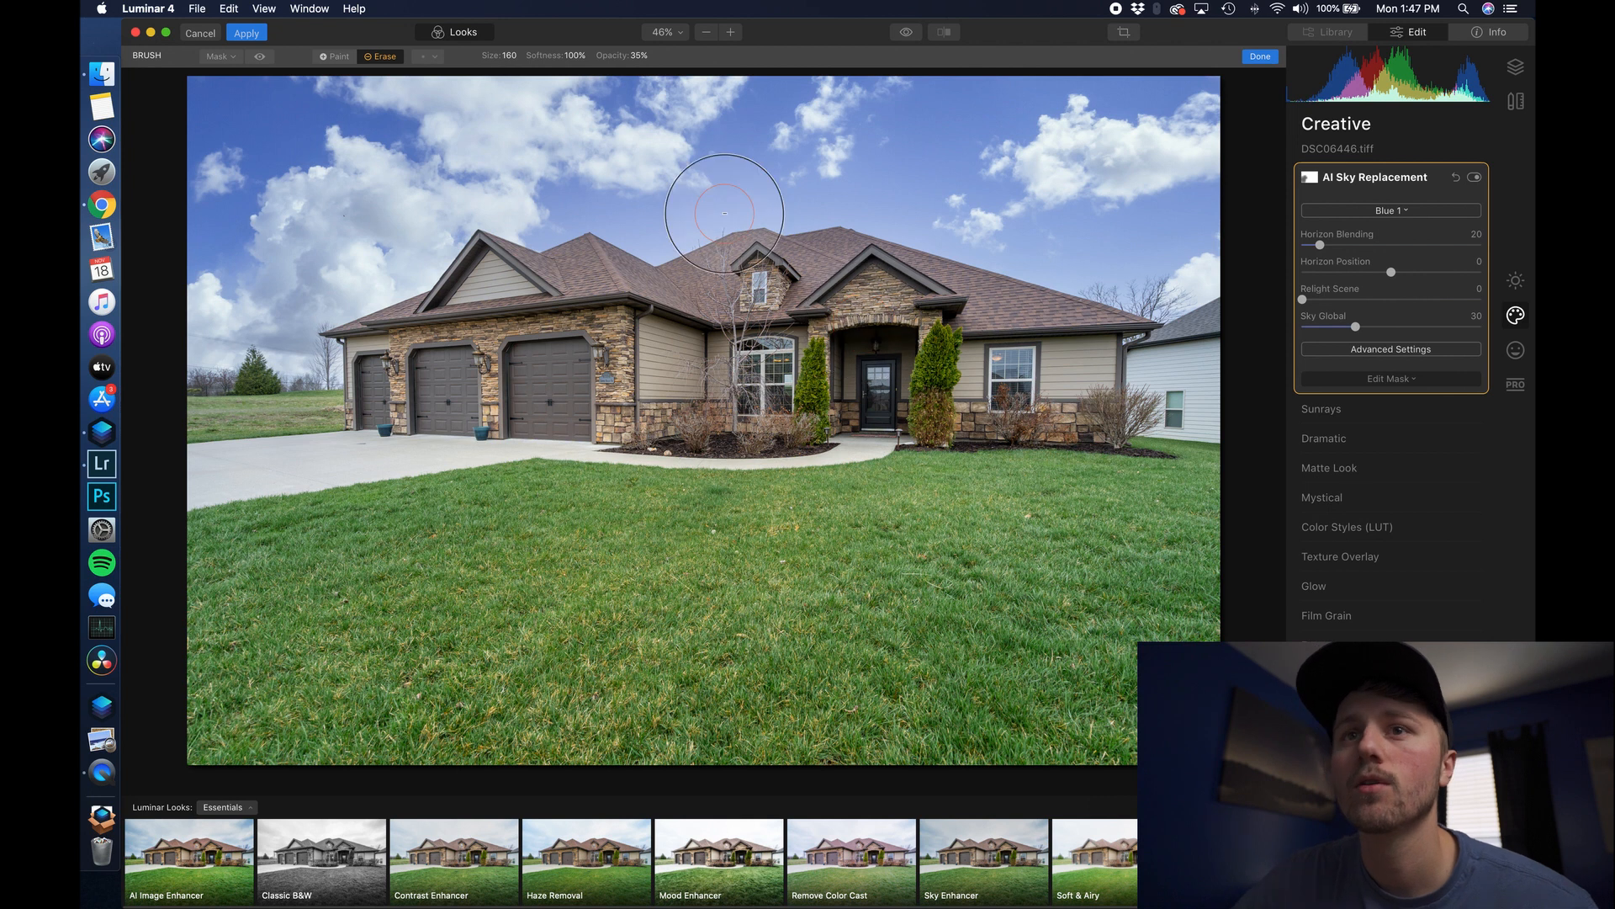
pyautogui.click(263, 40)
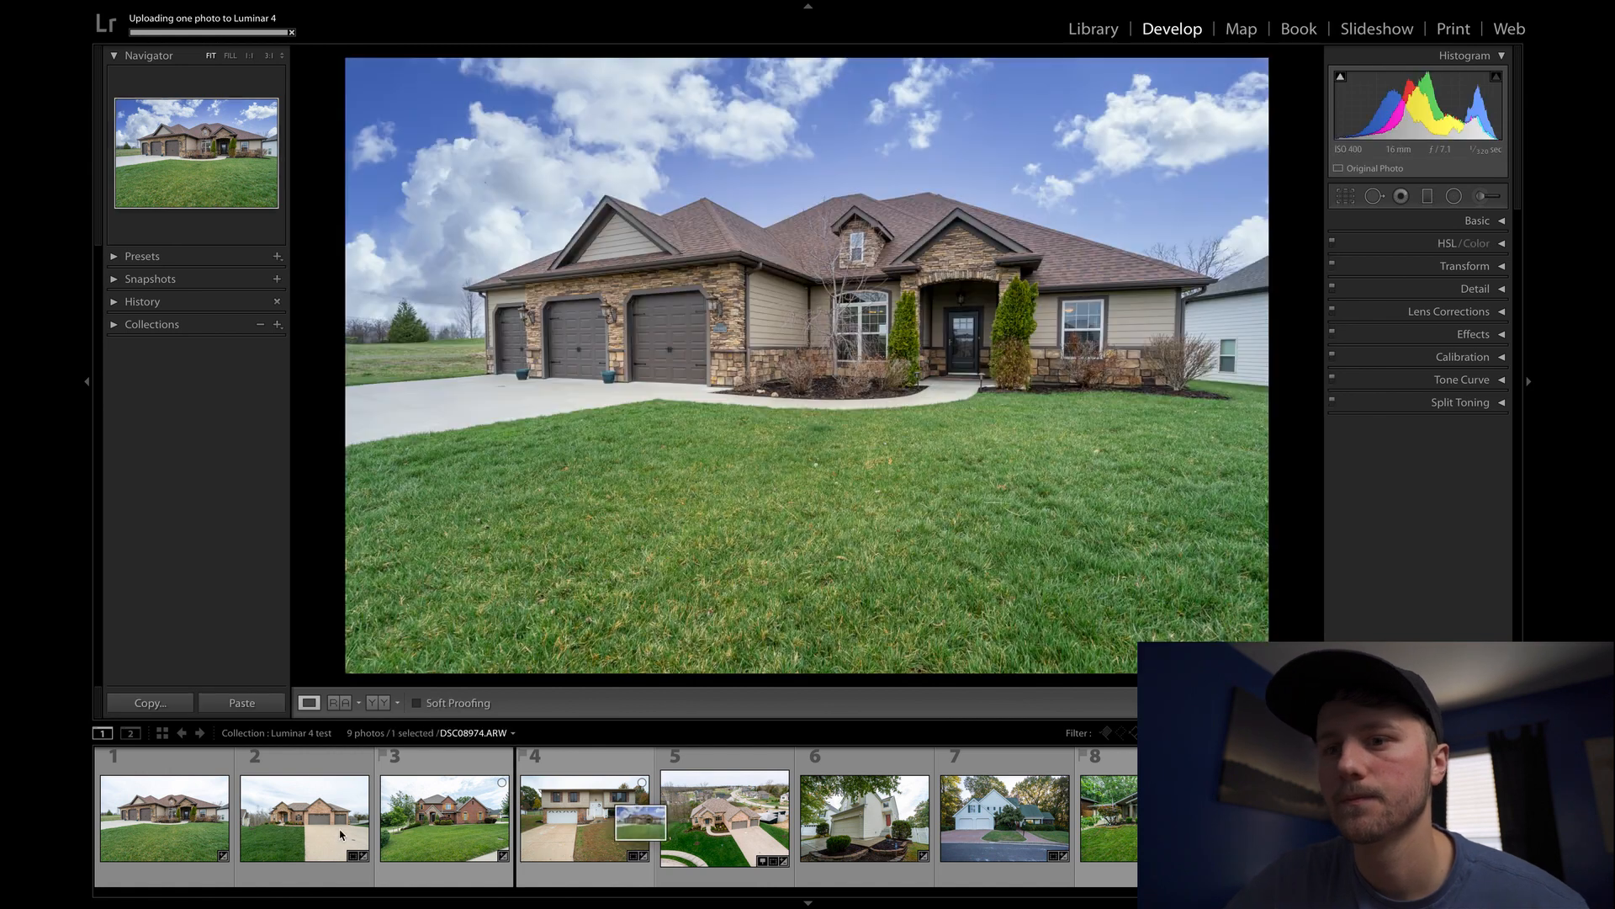
# - Flip between the original grey-sky photo and the blue-sky edit, then select the third photo
pyautogui.click(177, 816)
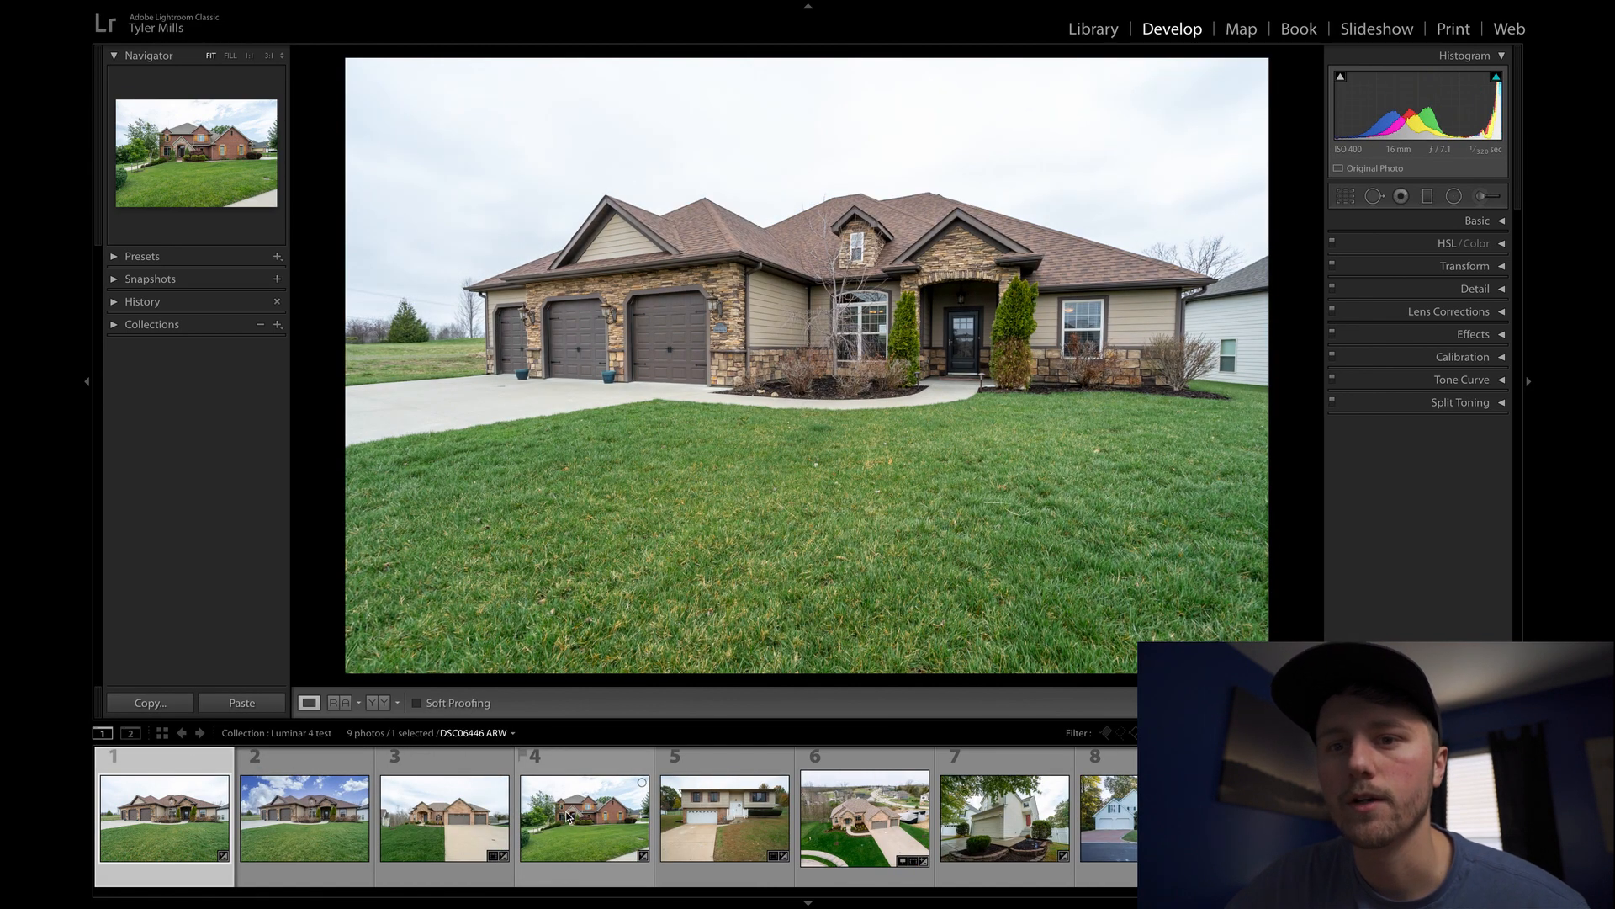
pyautogui.press('Right')
pyautogui.press('Left')
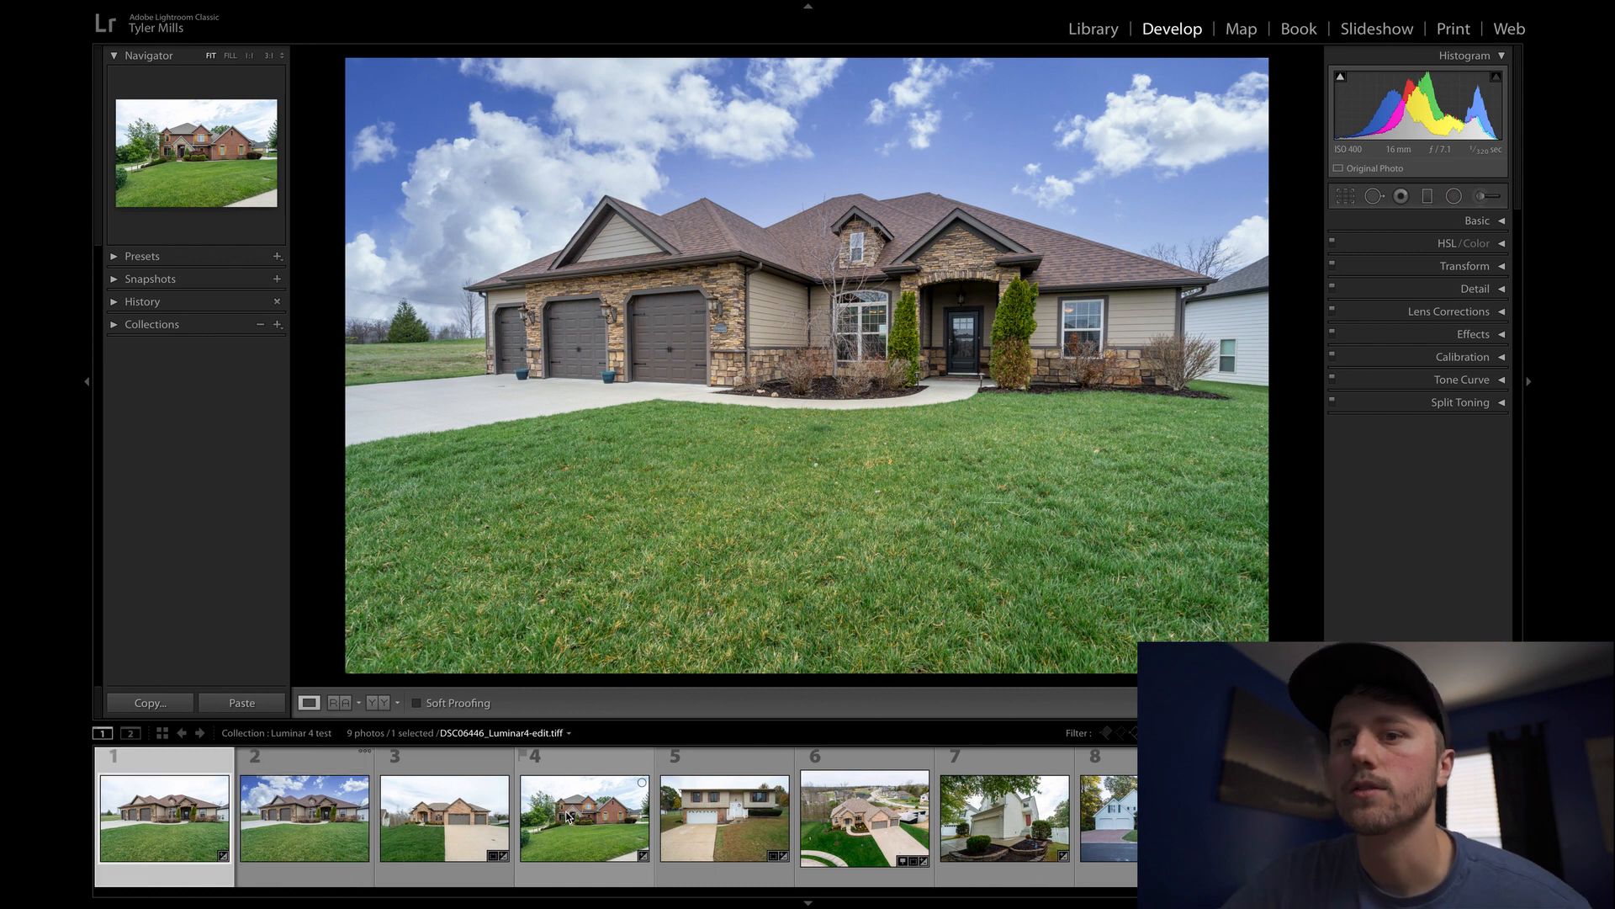
pyautogui.press('Right')
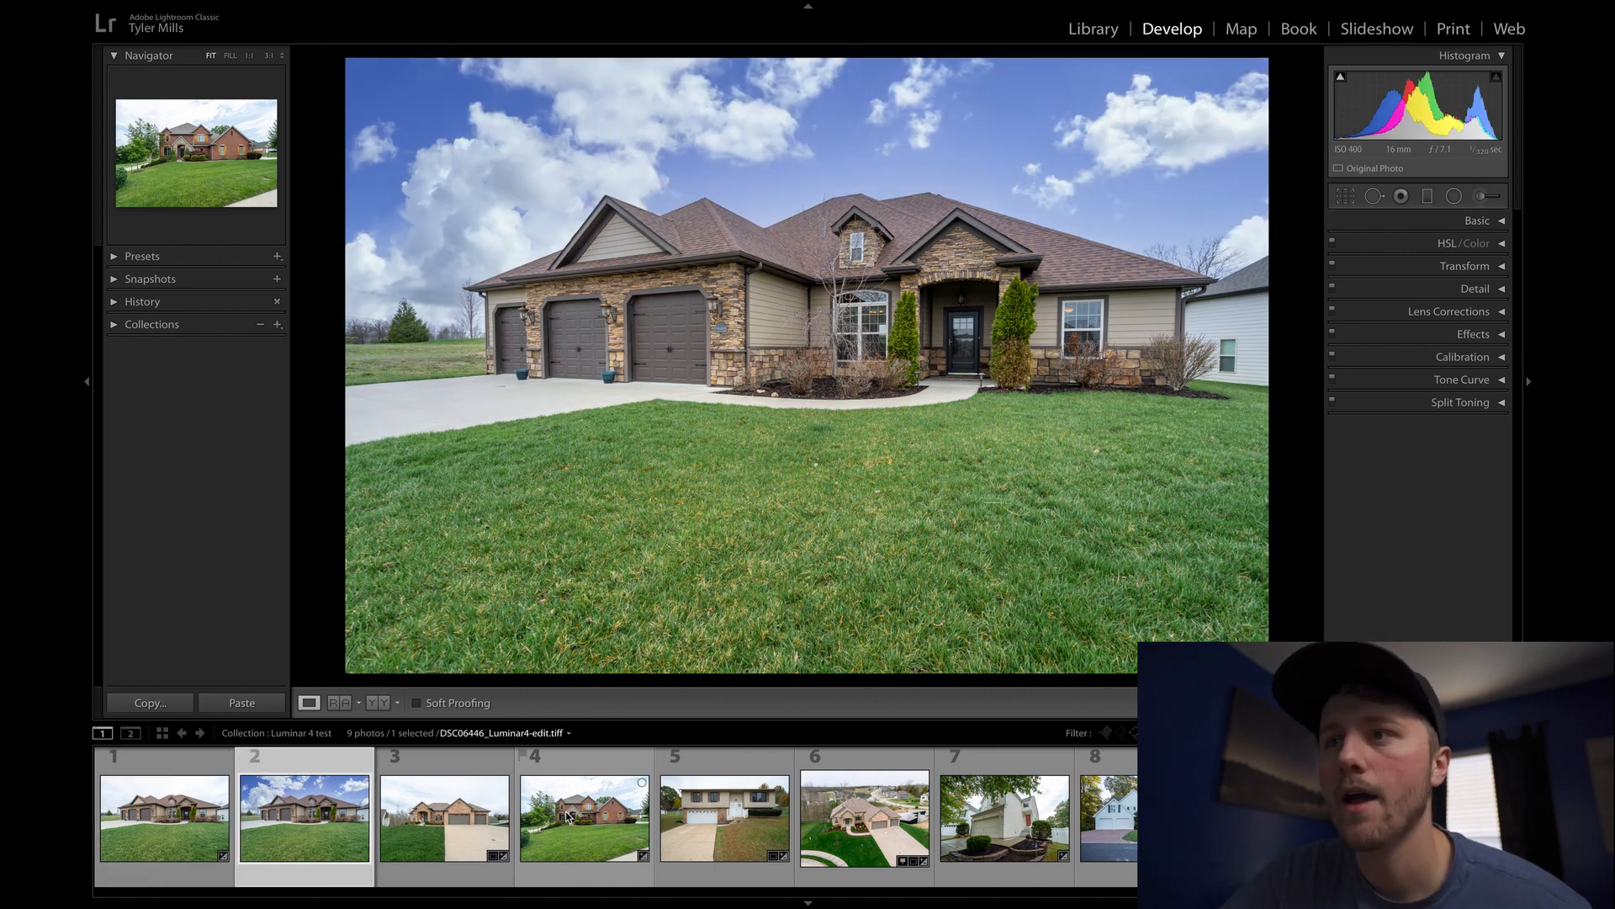
pyautogui.press('Left')
pyautogui.press('Right')
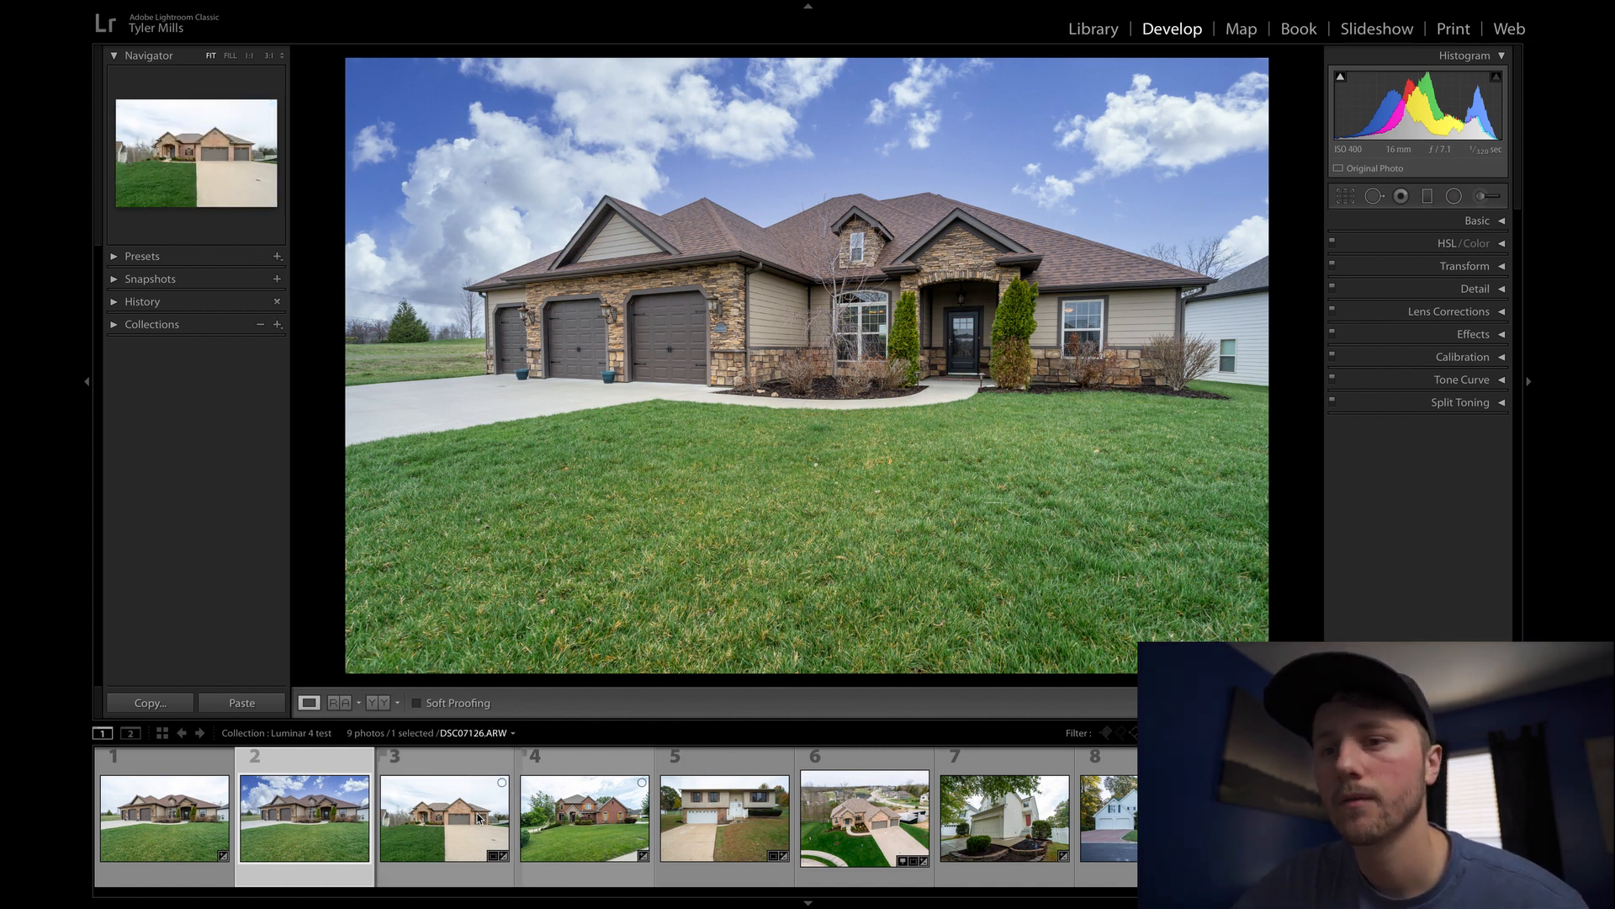
pyautogui.click(478, 818)
# - Send the brick house photo DSC07126 to Luminar 4 through Edit In
pyautogui.rightClick(477, 818)
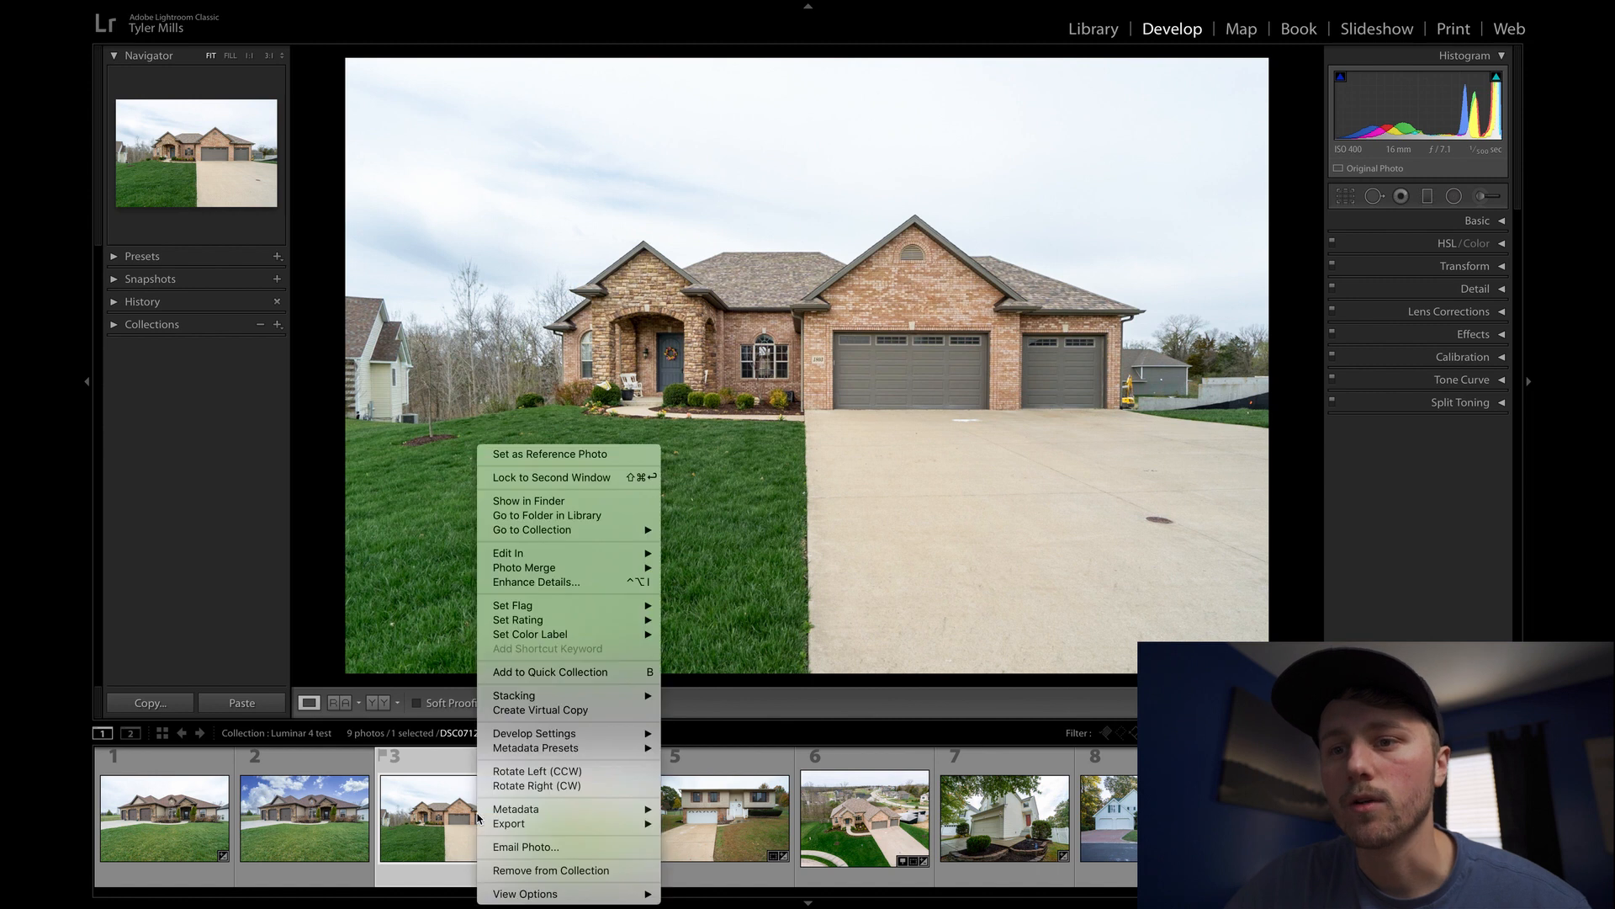
pyautogui.moveTo(541, 829)
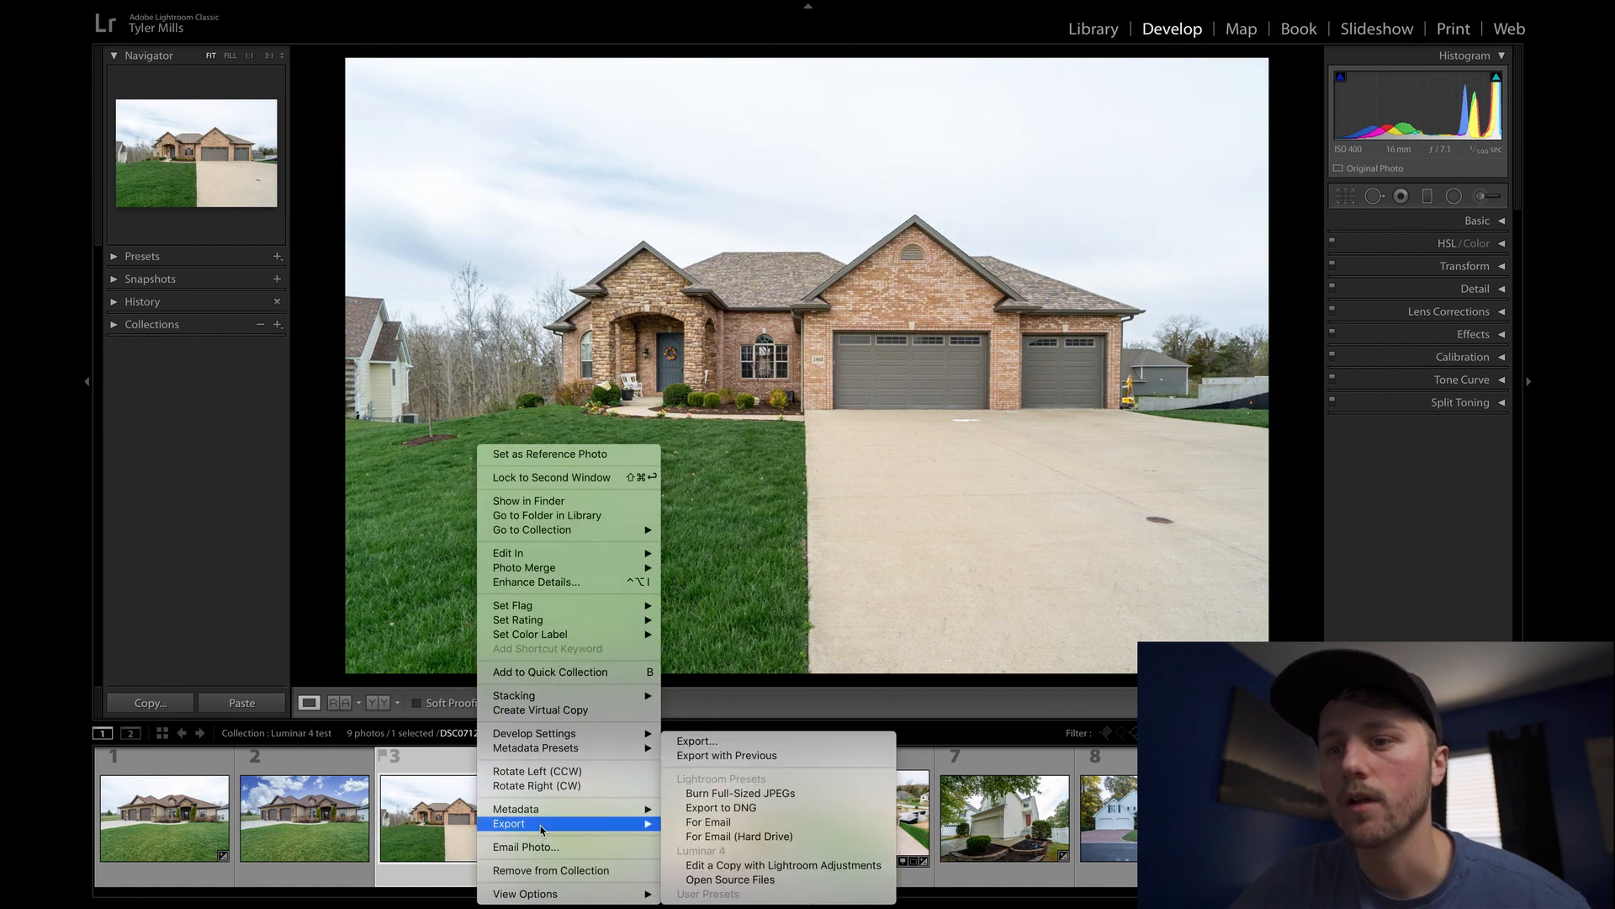
pyautogui.click(794, 865)
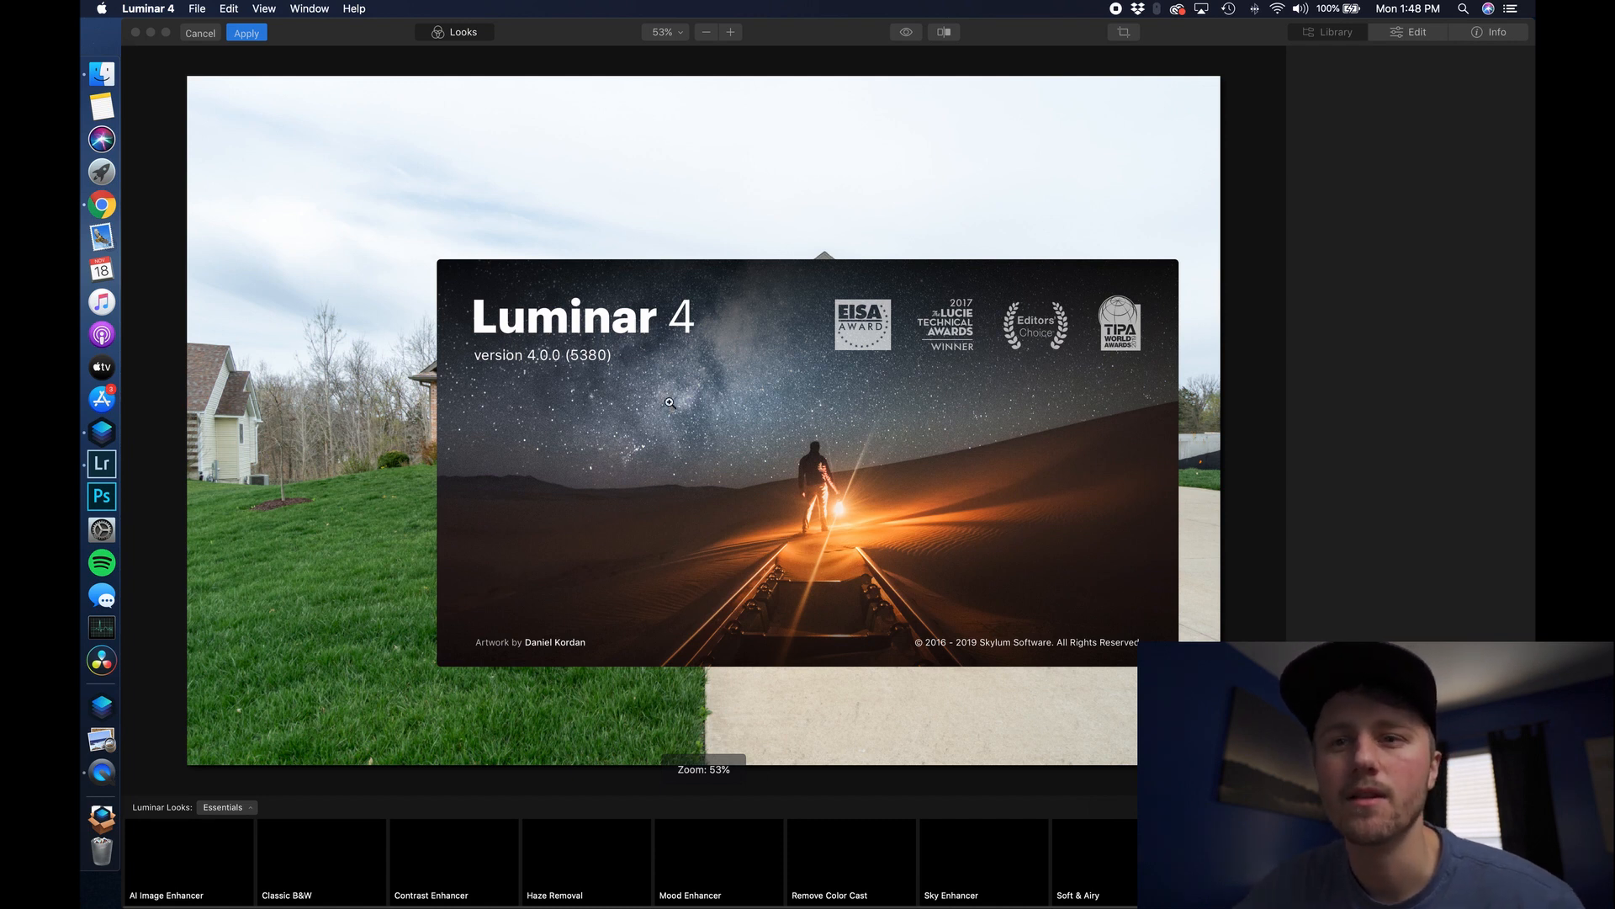
# - Load the custom sky image Blue 2.JPG in AI Sky Replacement over the brick house
pyautogui.click(1515, 315)
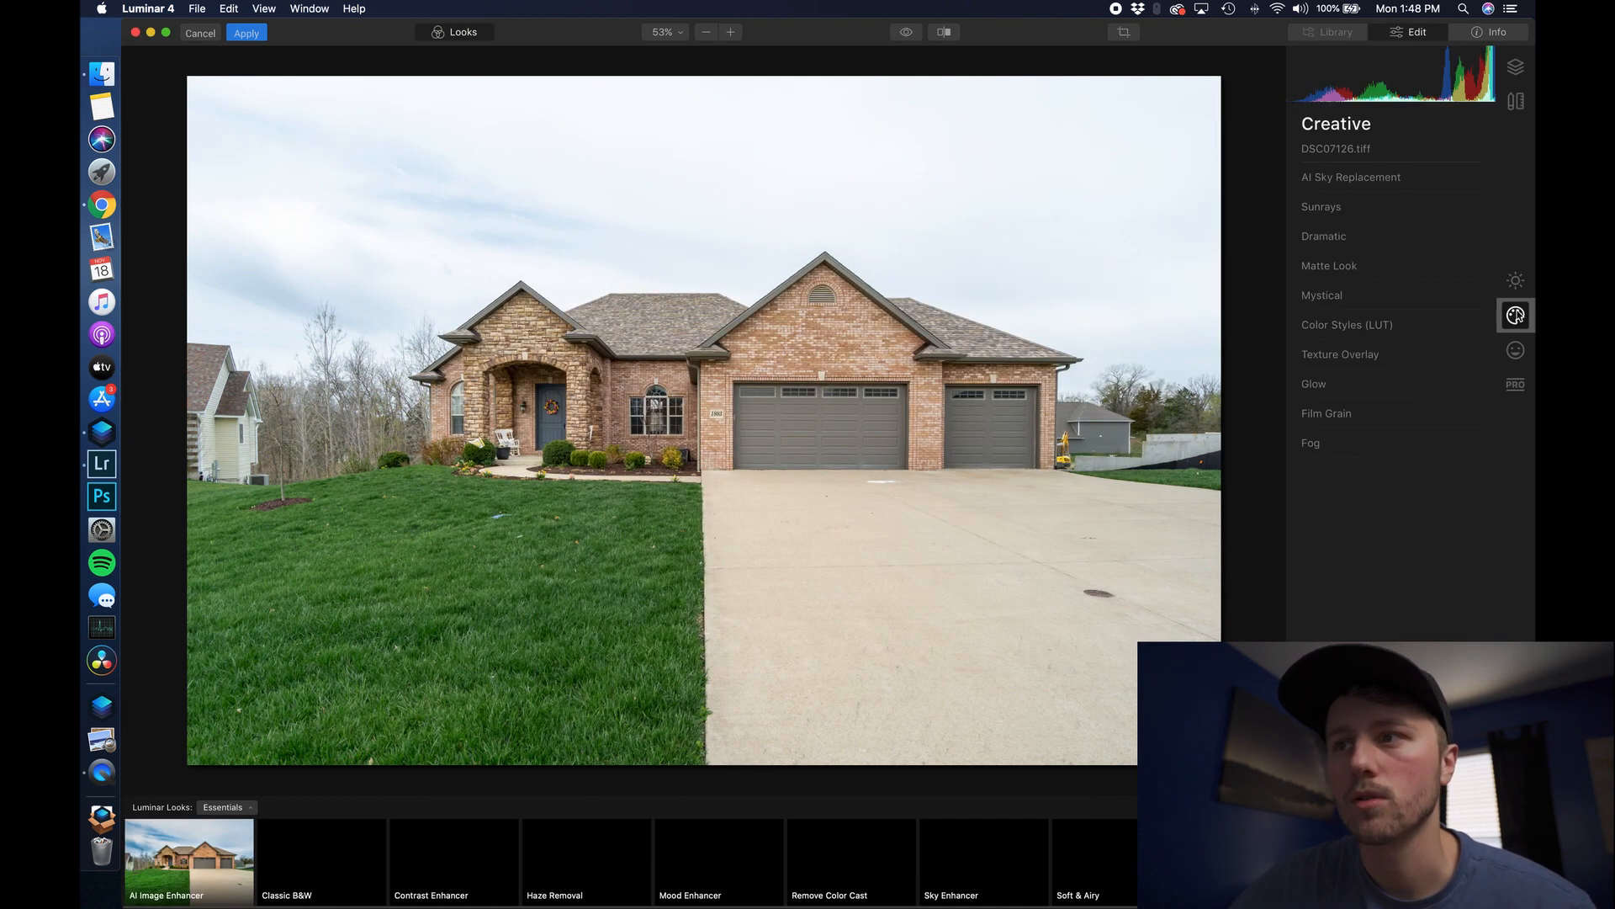
pyautogui.click(1391, 177)
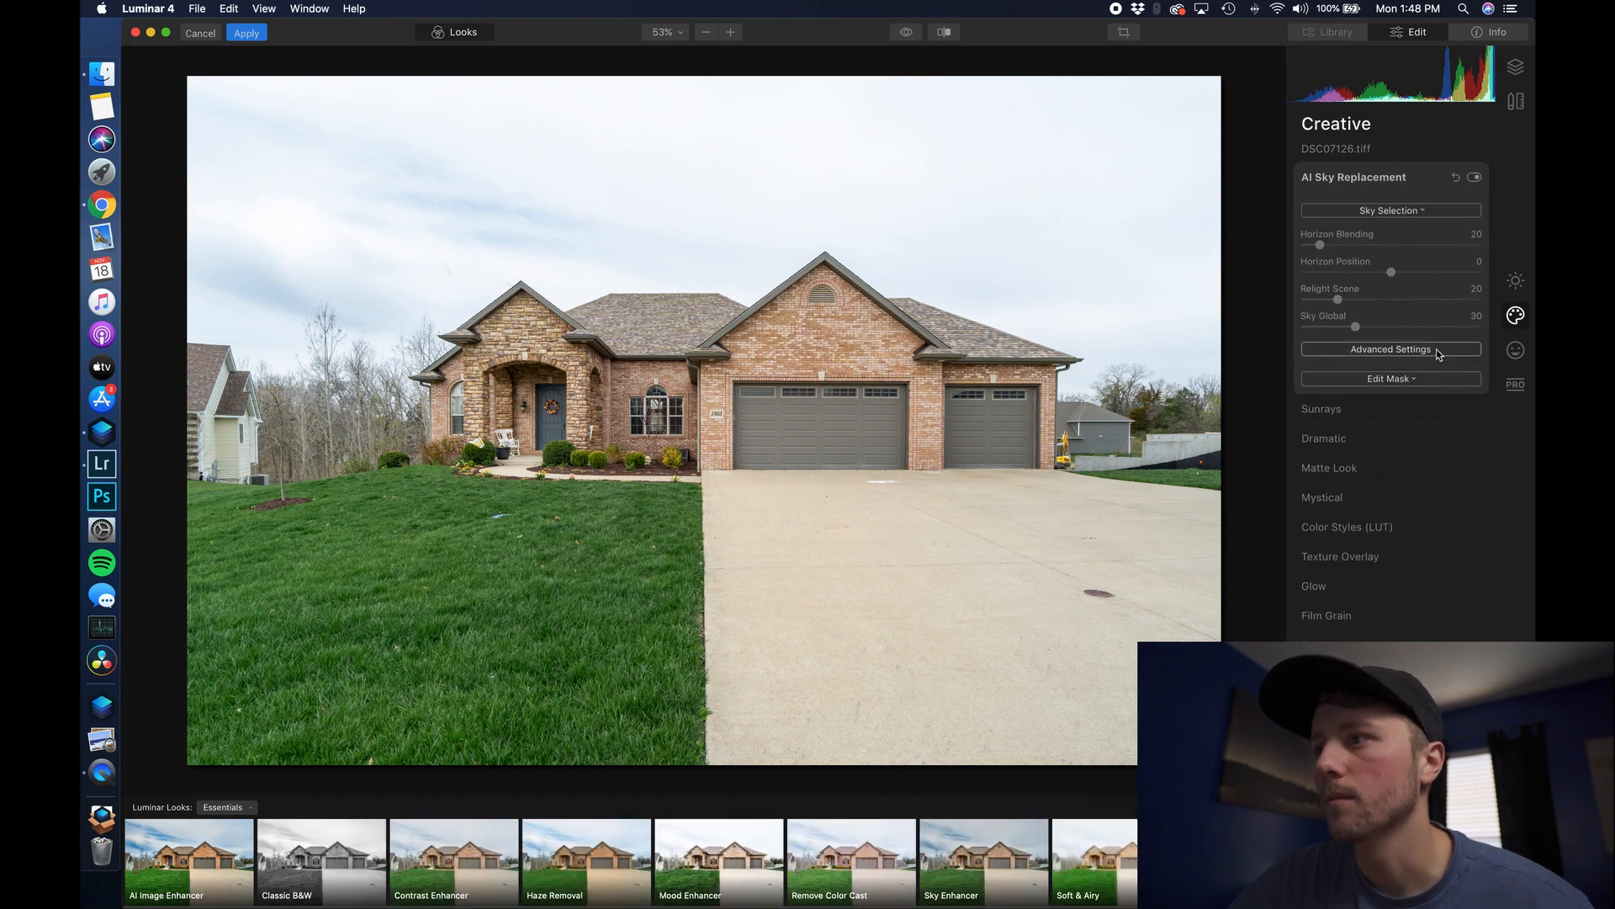
pyautogui.click(1435, 211)
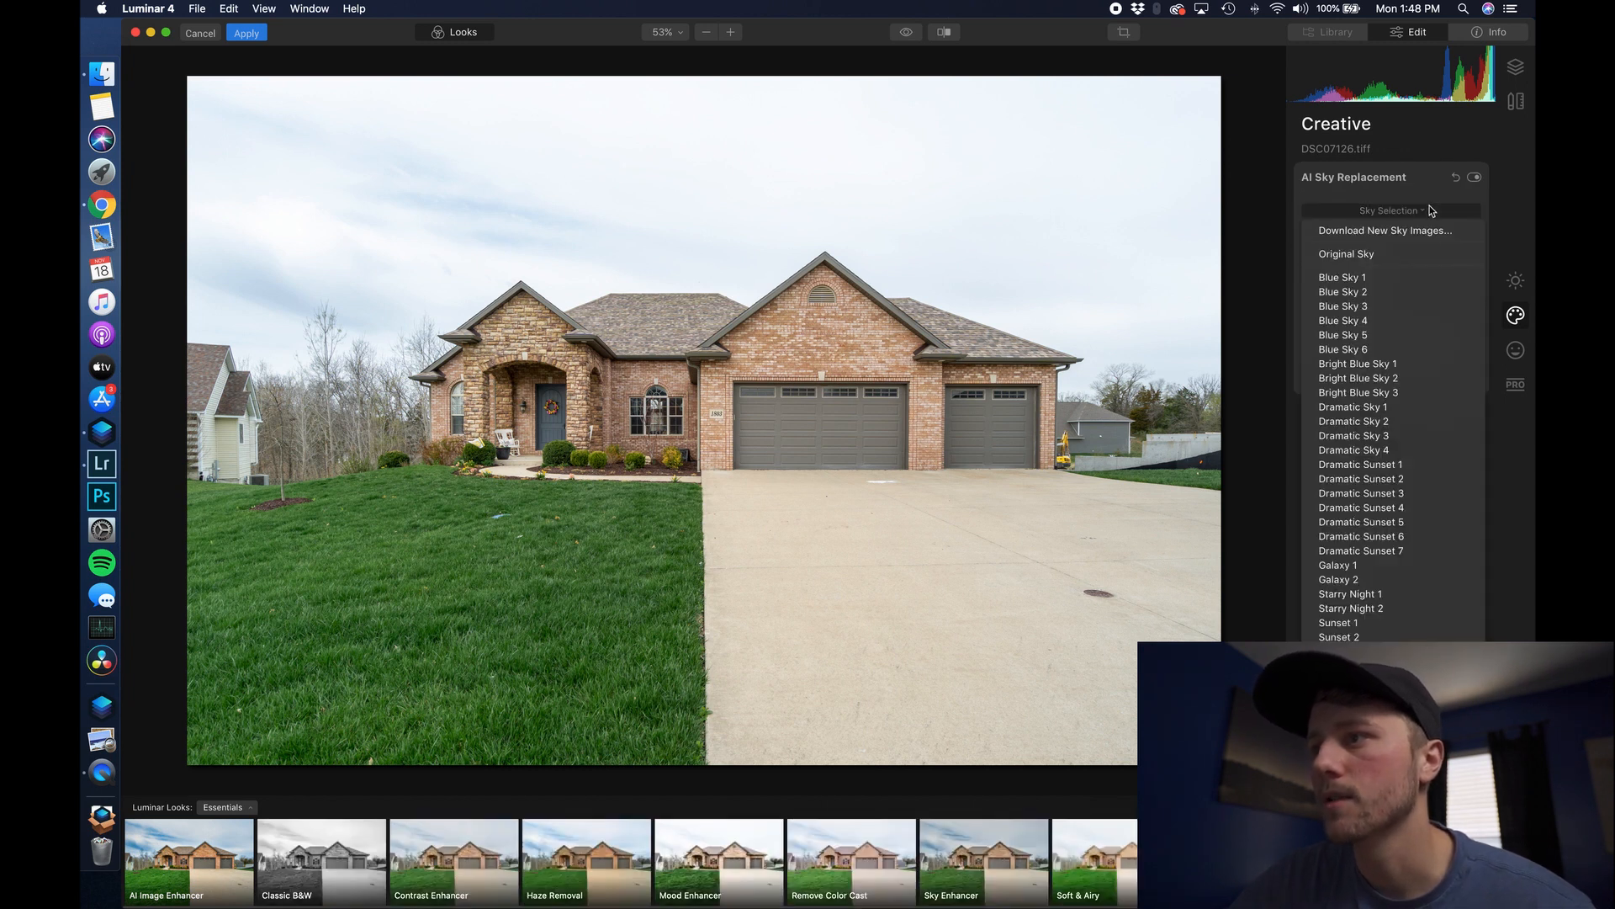
pyautogui.click(1380, 696)
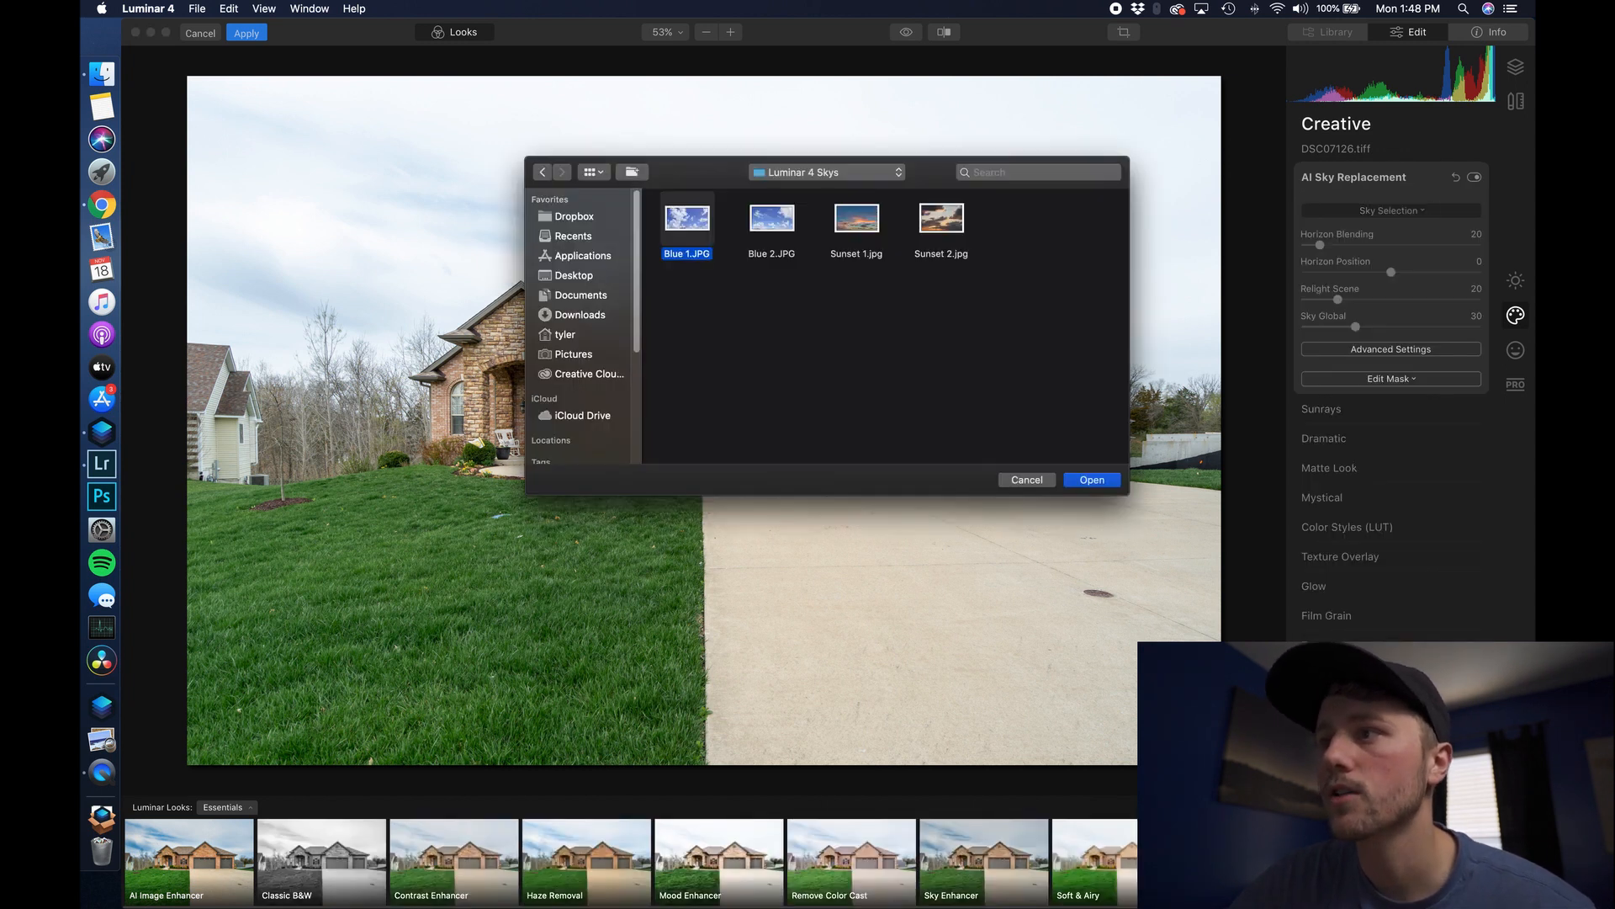
pyautogui.click(770, 220)
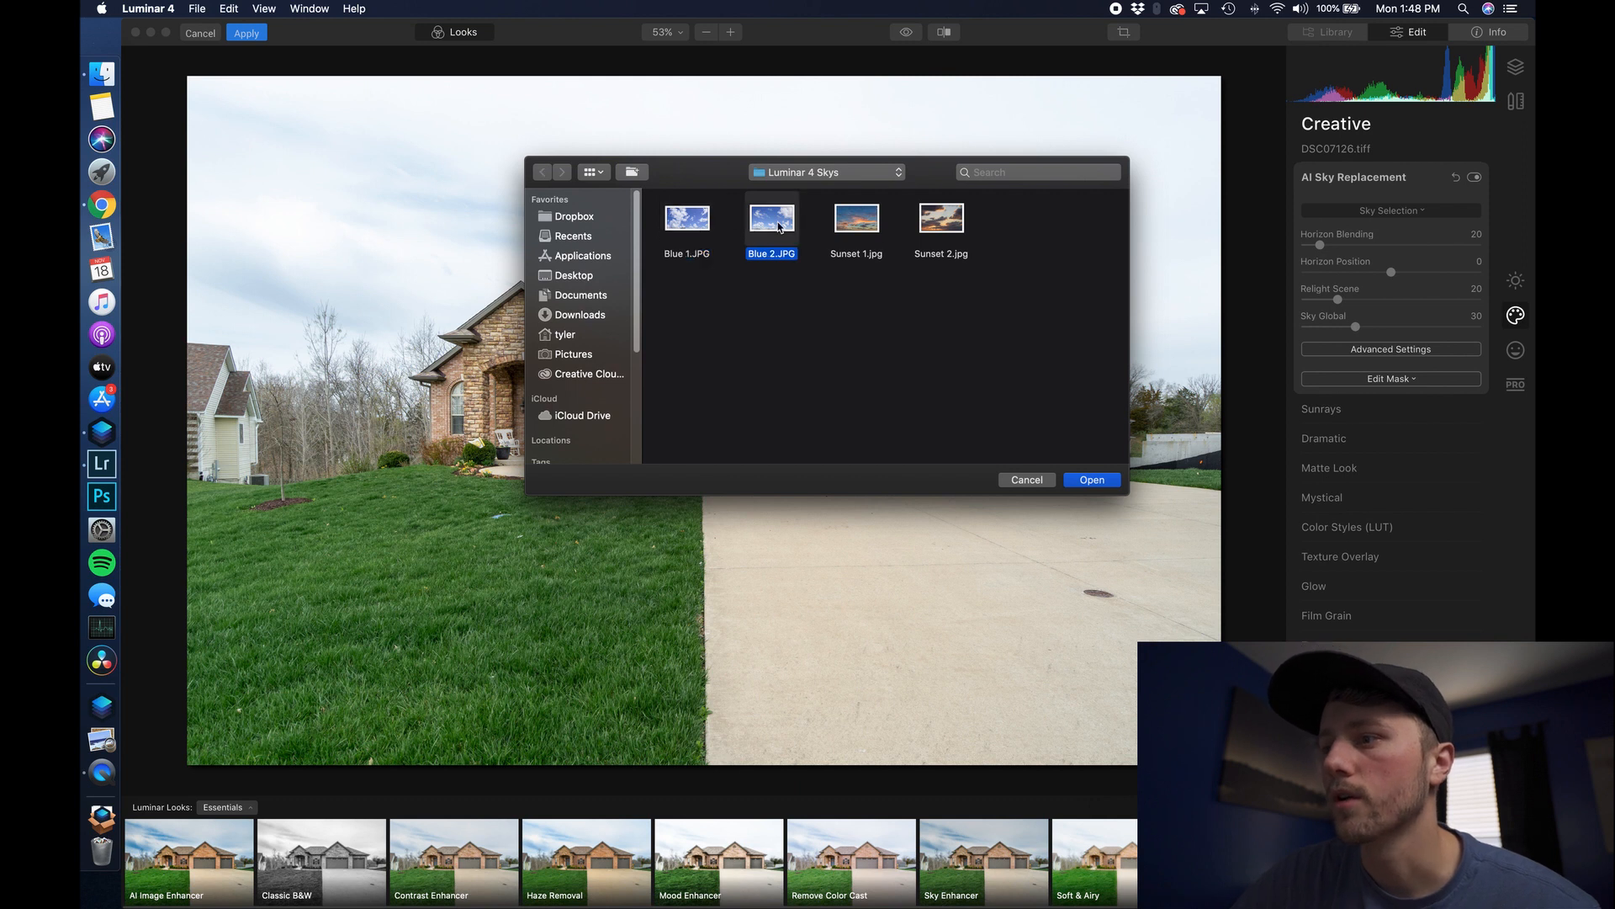
pyautogui.click(1093, 480)
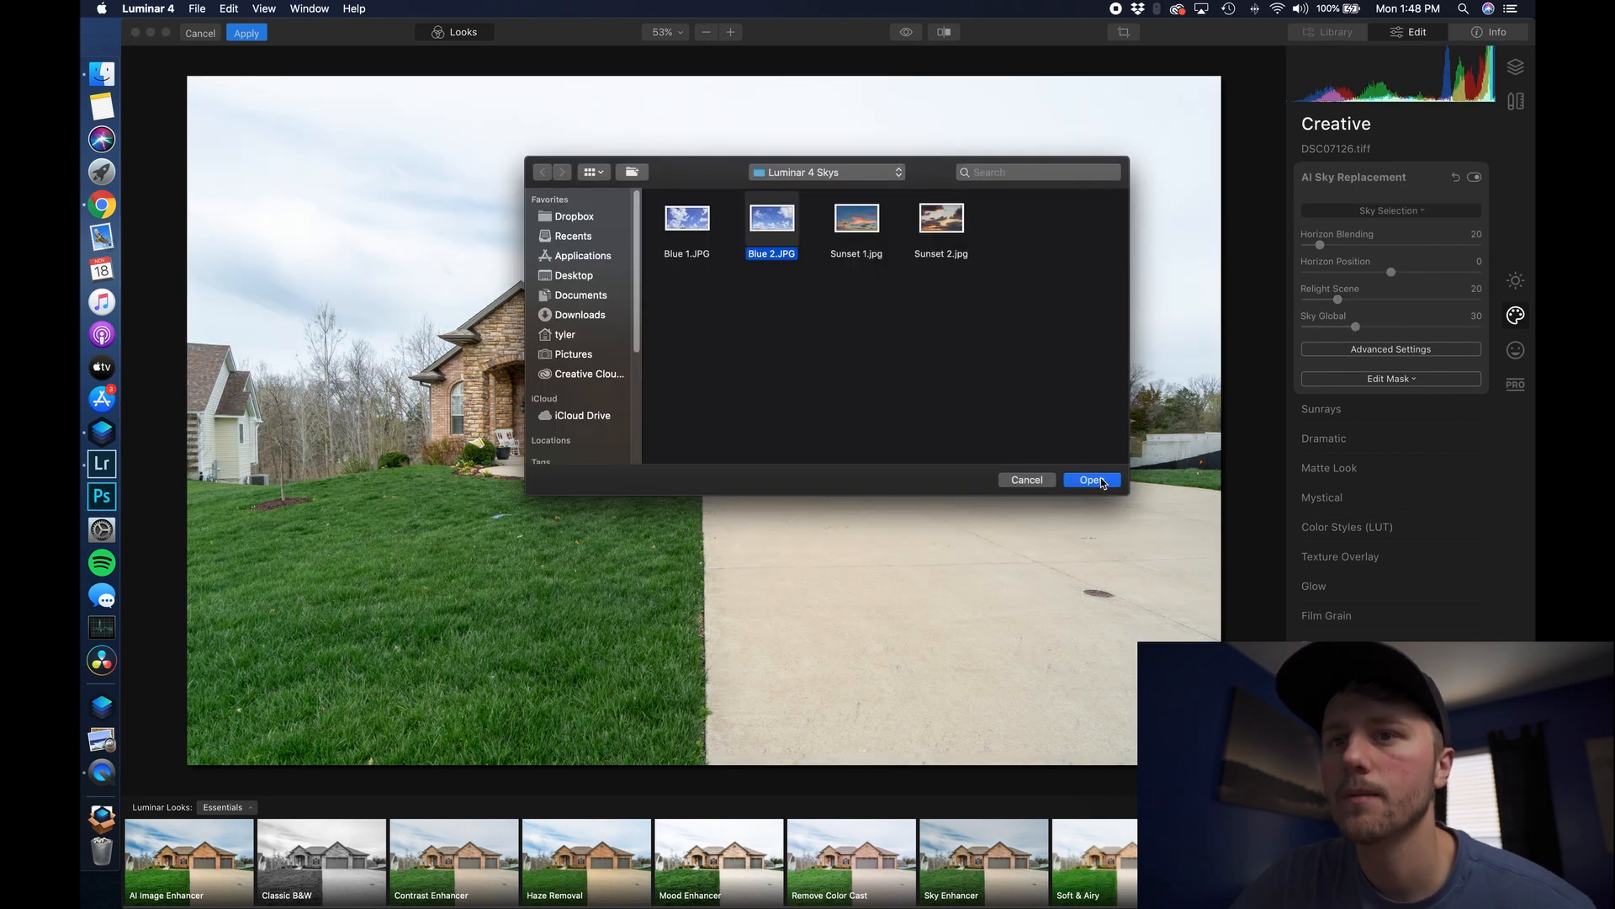
pyautogui.click(1099, 477)
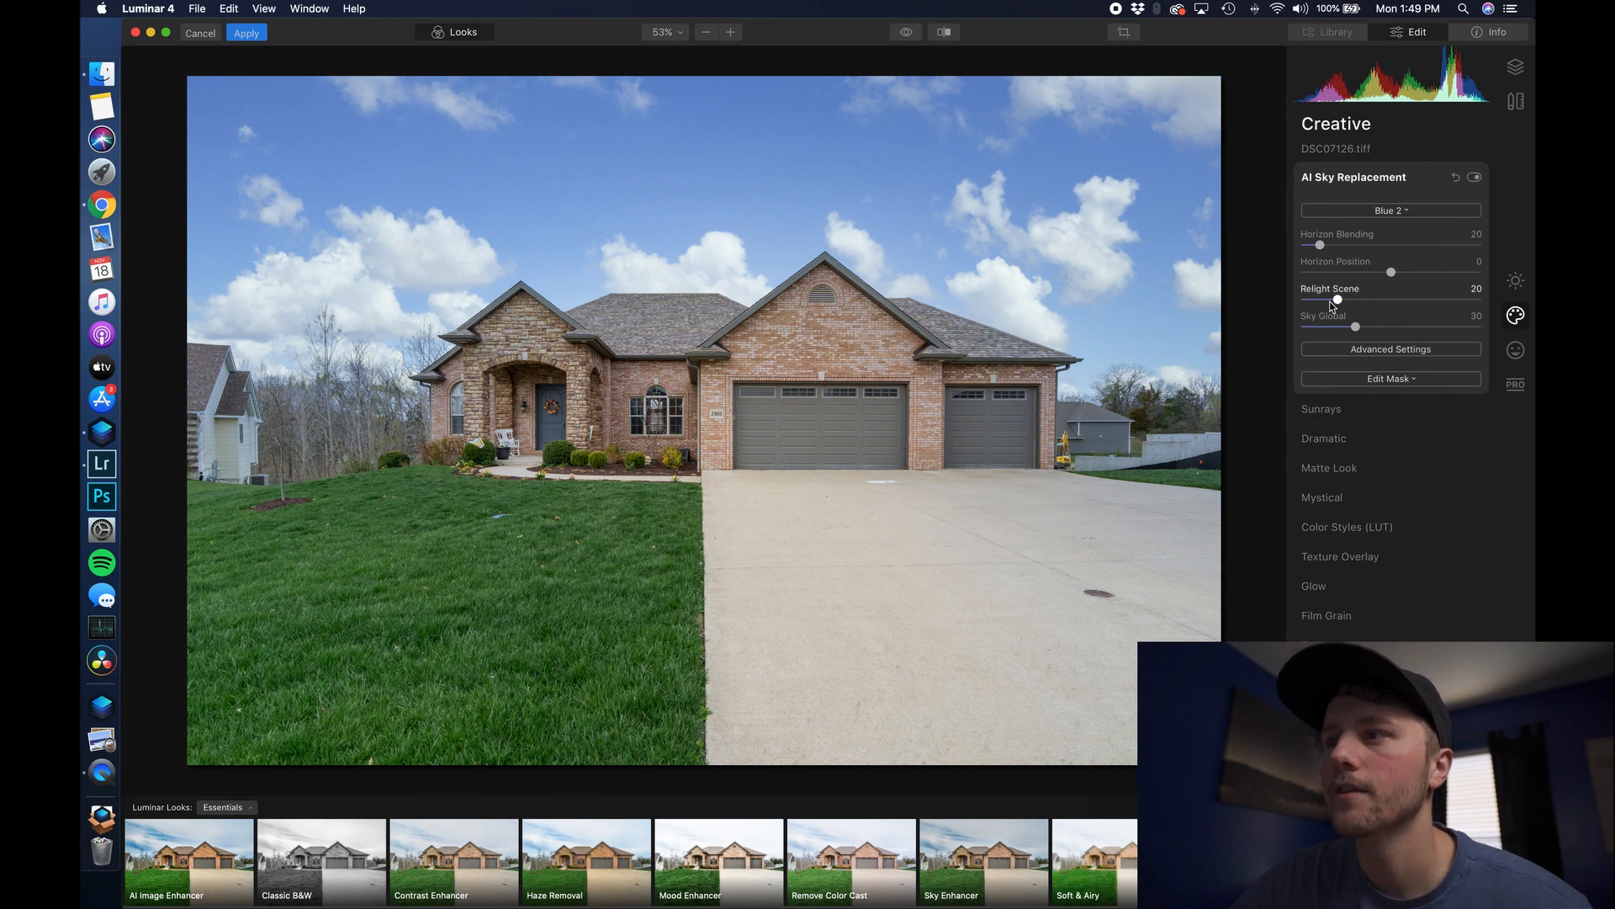
# - Set Relight Scene to 0 and check the sky edges around the trees on the left at 100%
pyautogui.moveTo(1339, 300); pyautogui.dragTo(1294, 300)
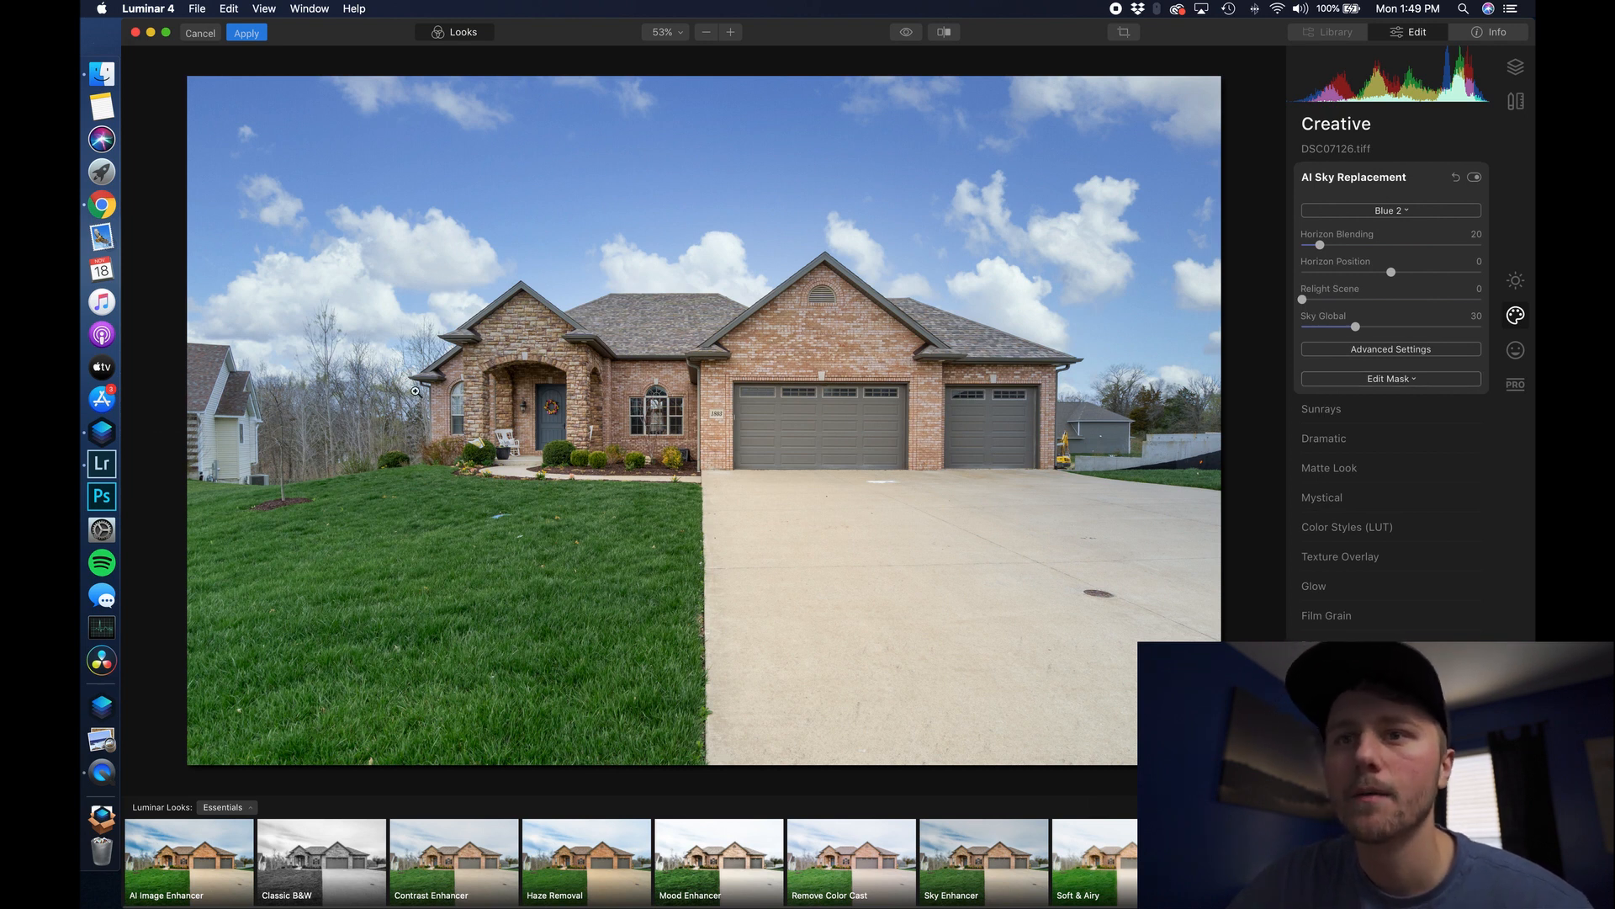
pyautogui.click(349, 388)
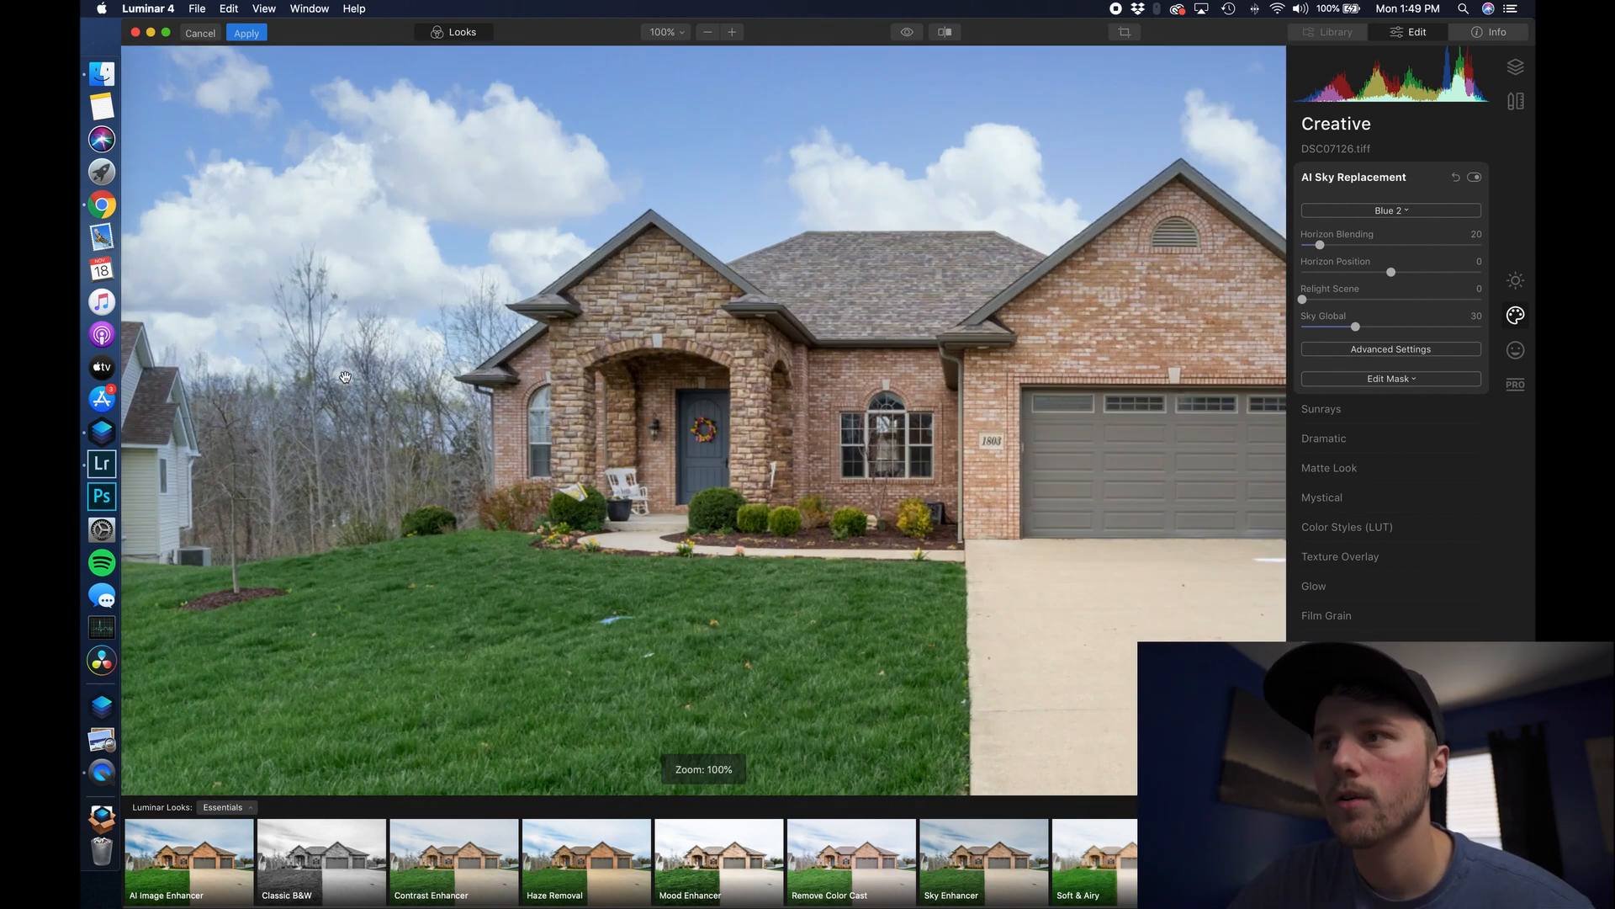
pyautogui.moveTo(416, 366); pyautogui.dragTo(502, 440)
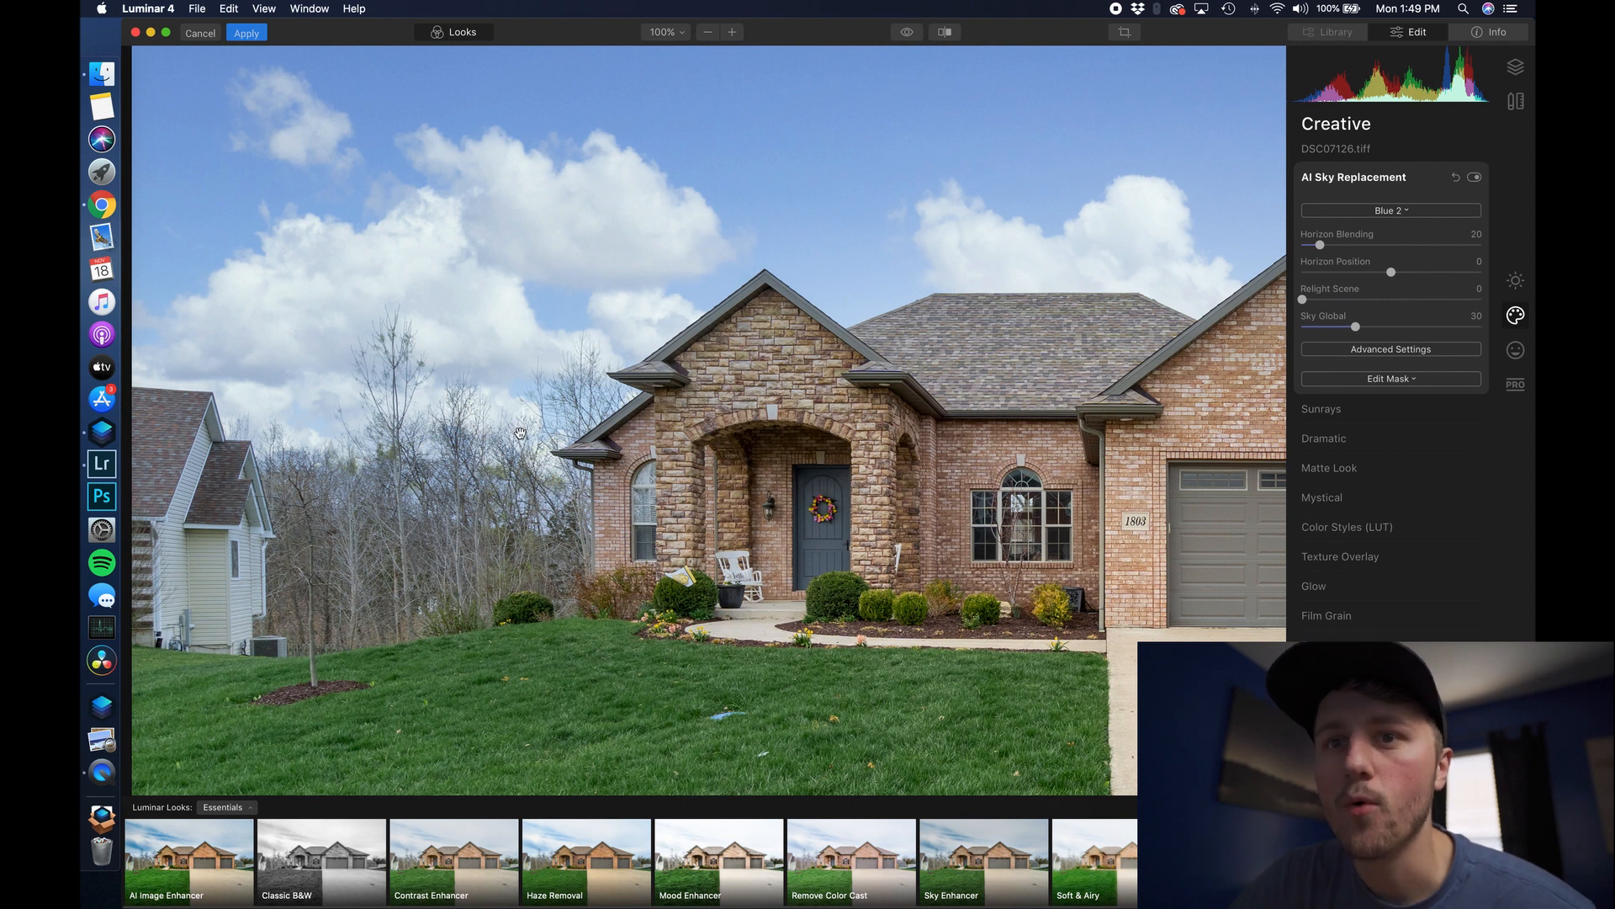
pyautogui.click(694, 420)
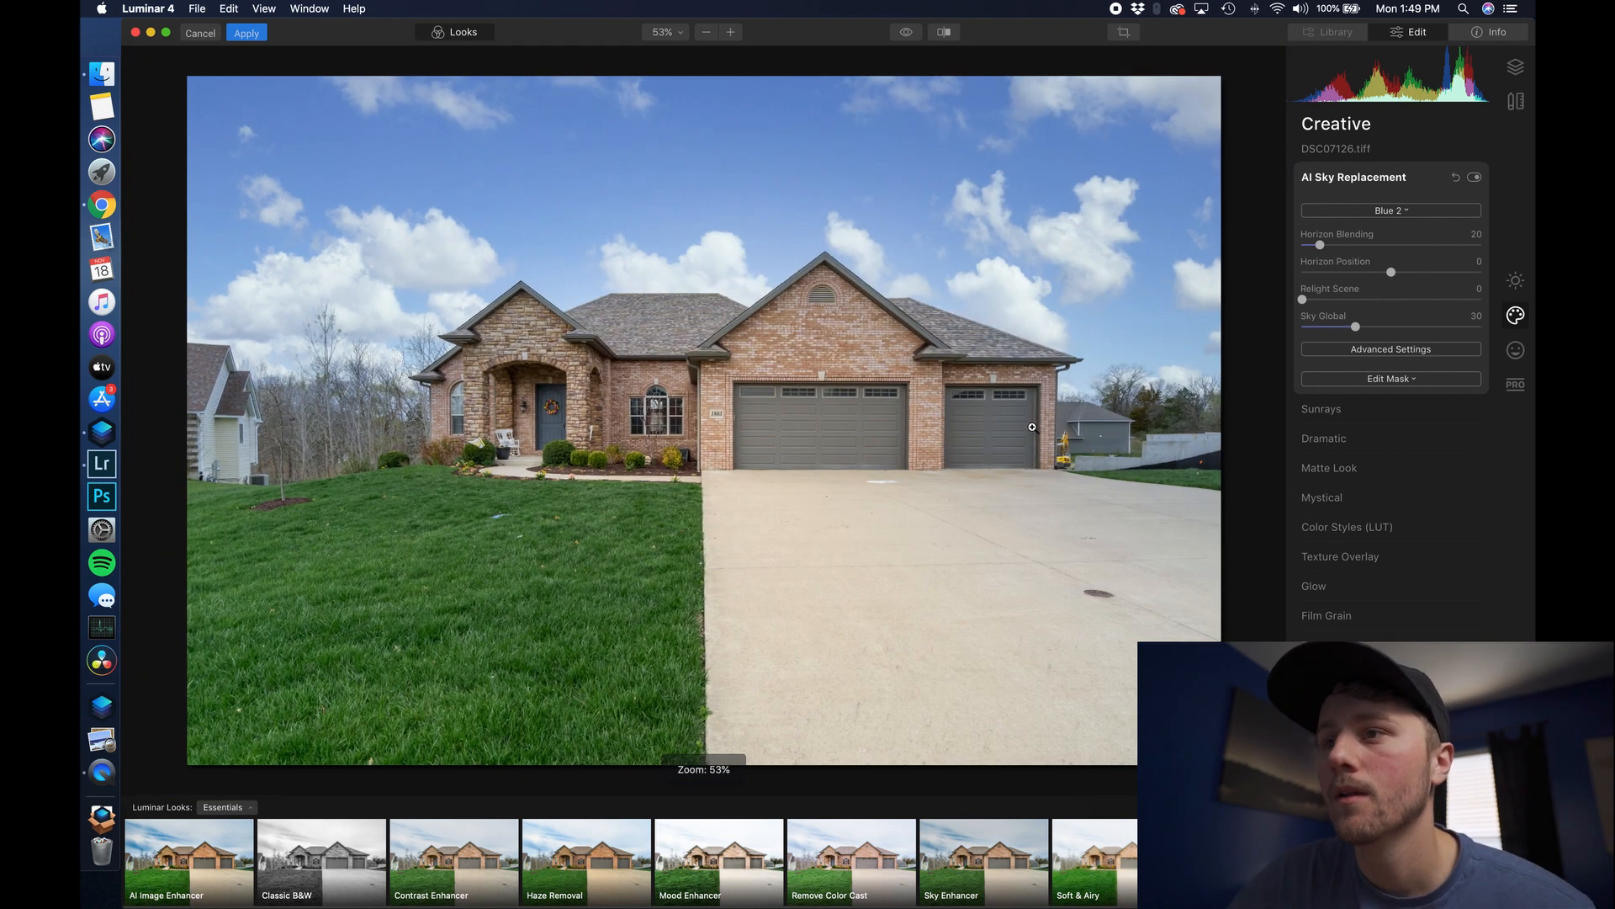
# - Inspect the sky blend around the garage, the right-hand trees and the roofline at 100%
pyautogui.click(1153, 397)
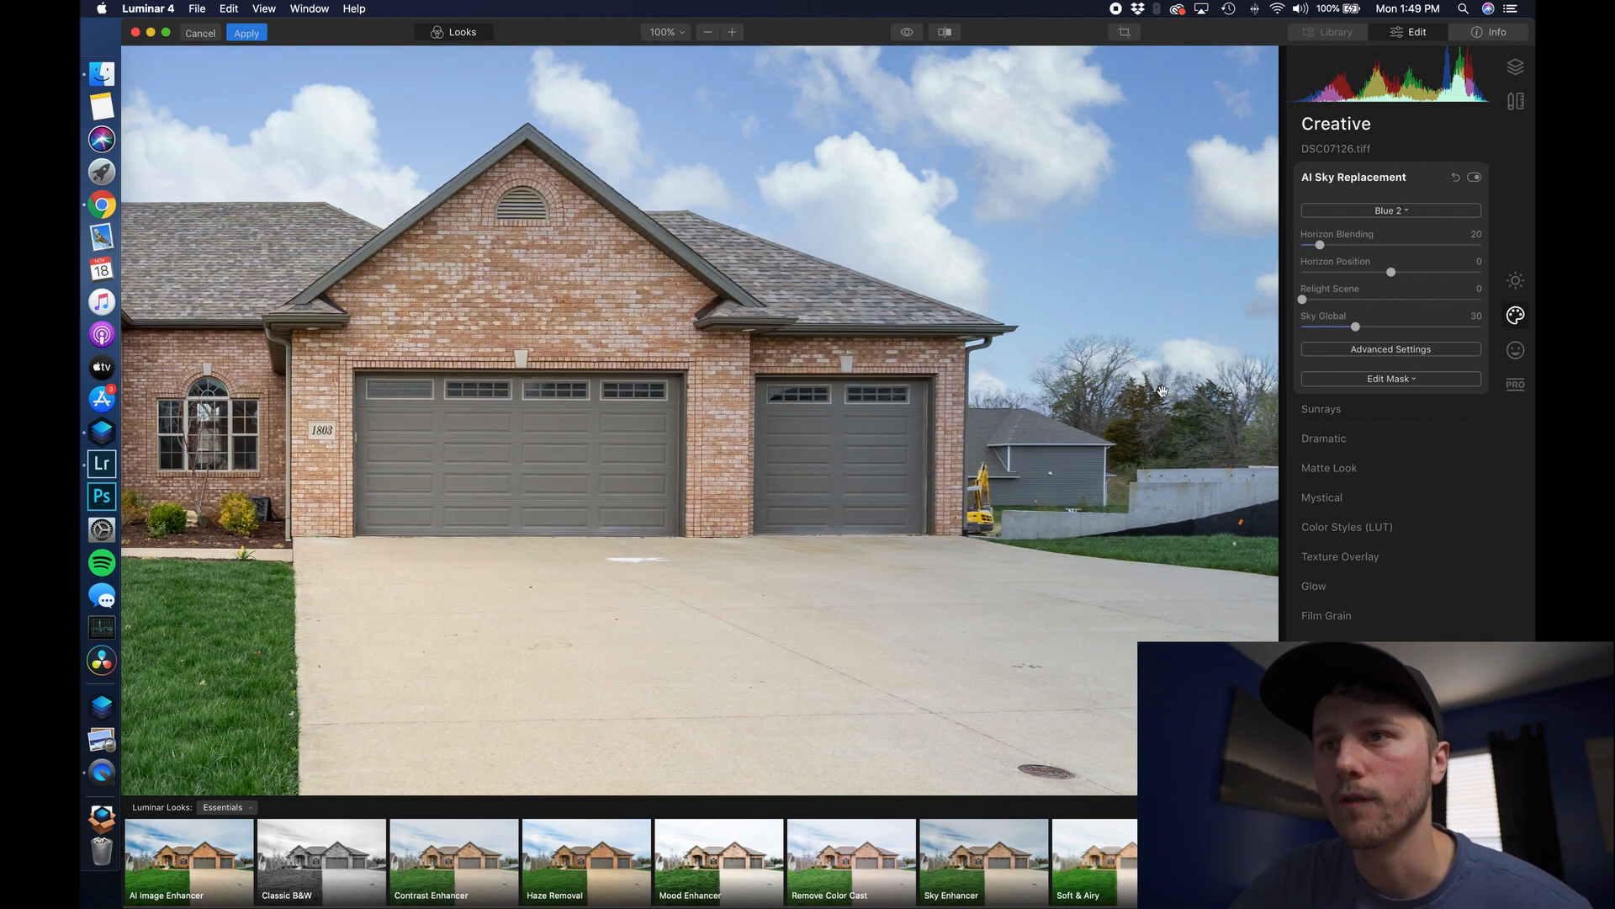
pyautogui.click(258, 425)
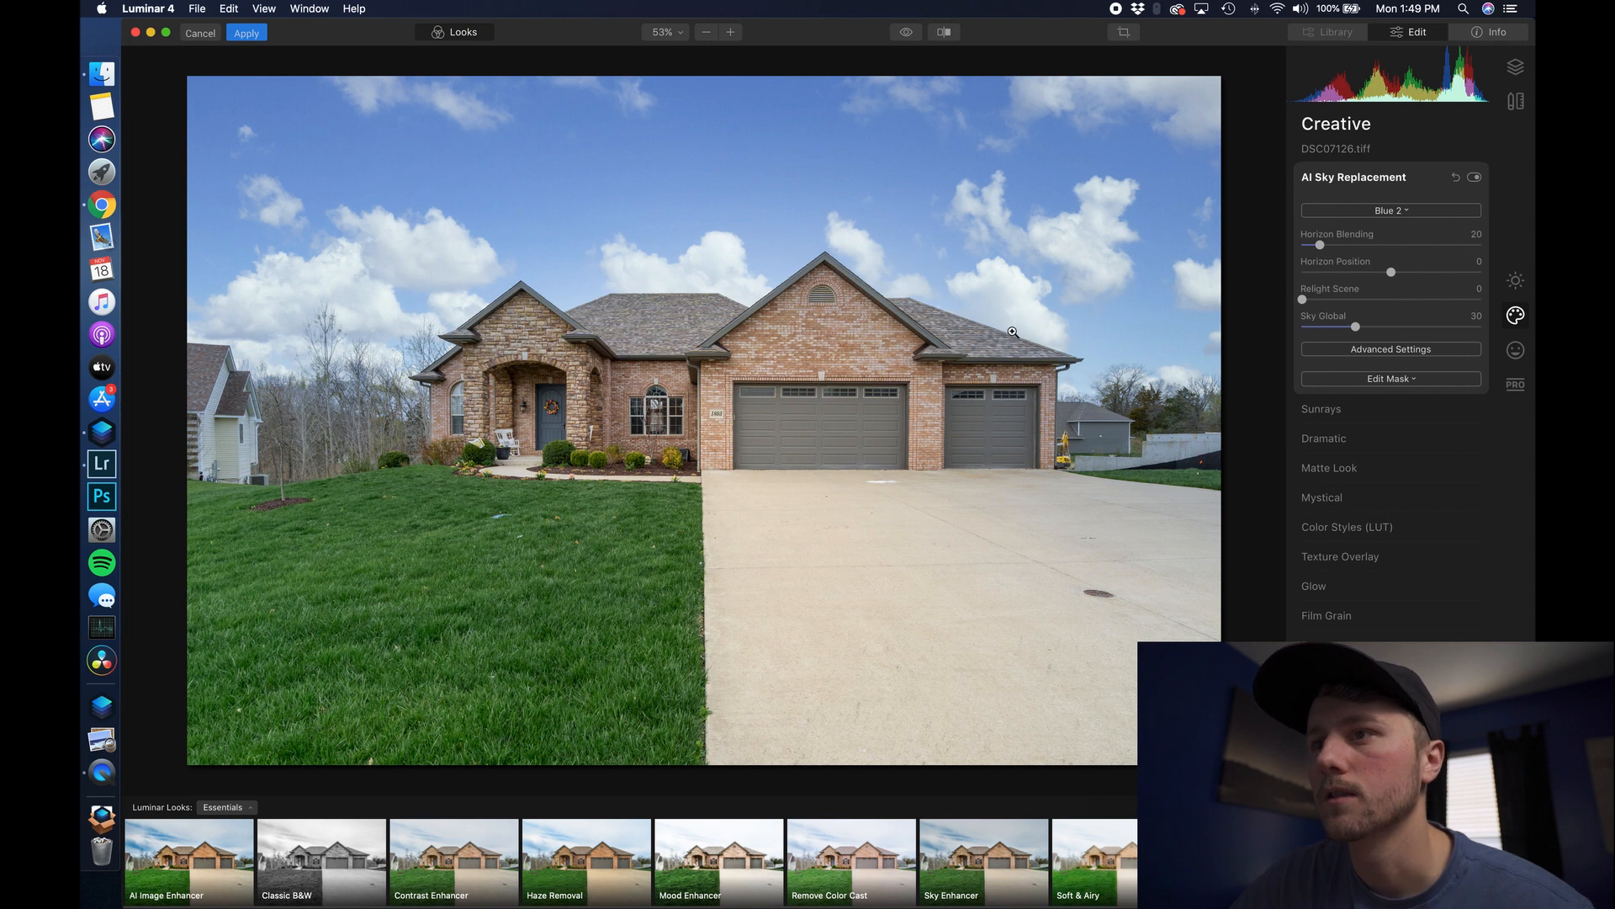
pyautogui.click(954, 322)
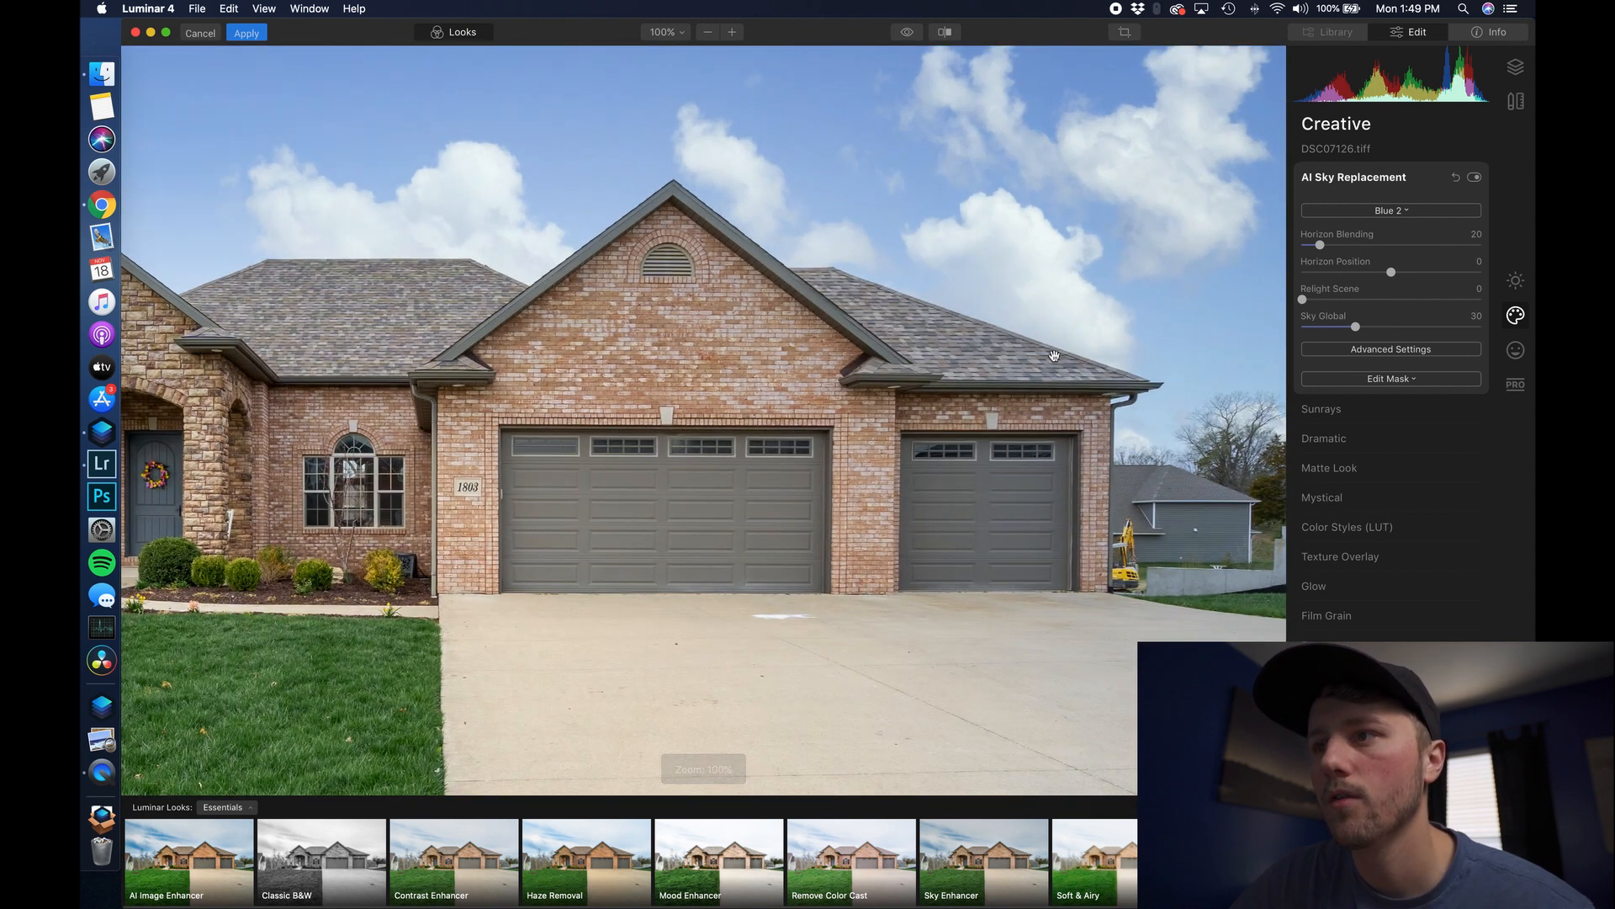
pyautogui.moveTo(308, 291); pyautogui.dragTo(577, 317)
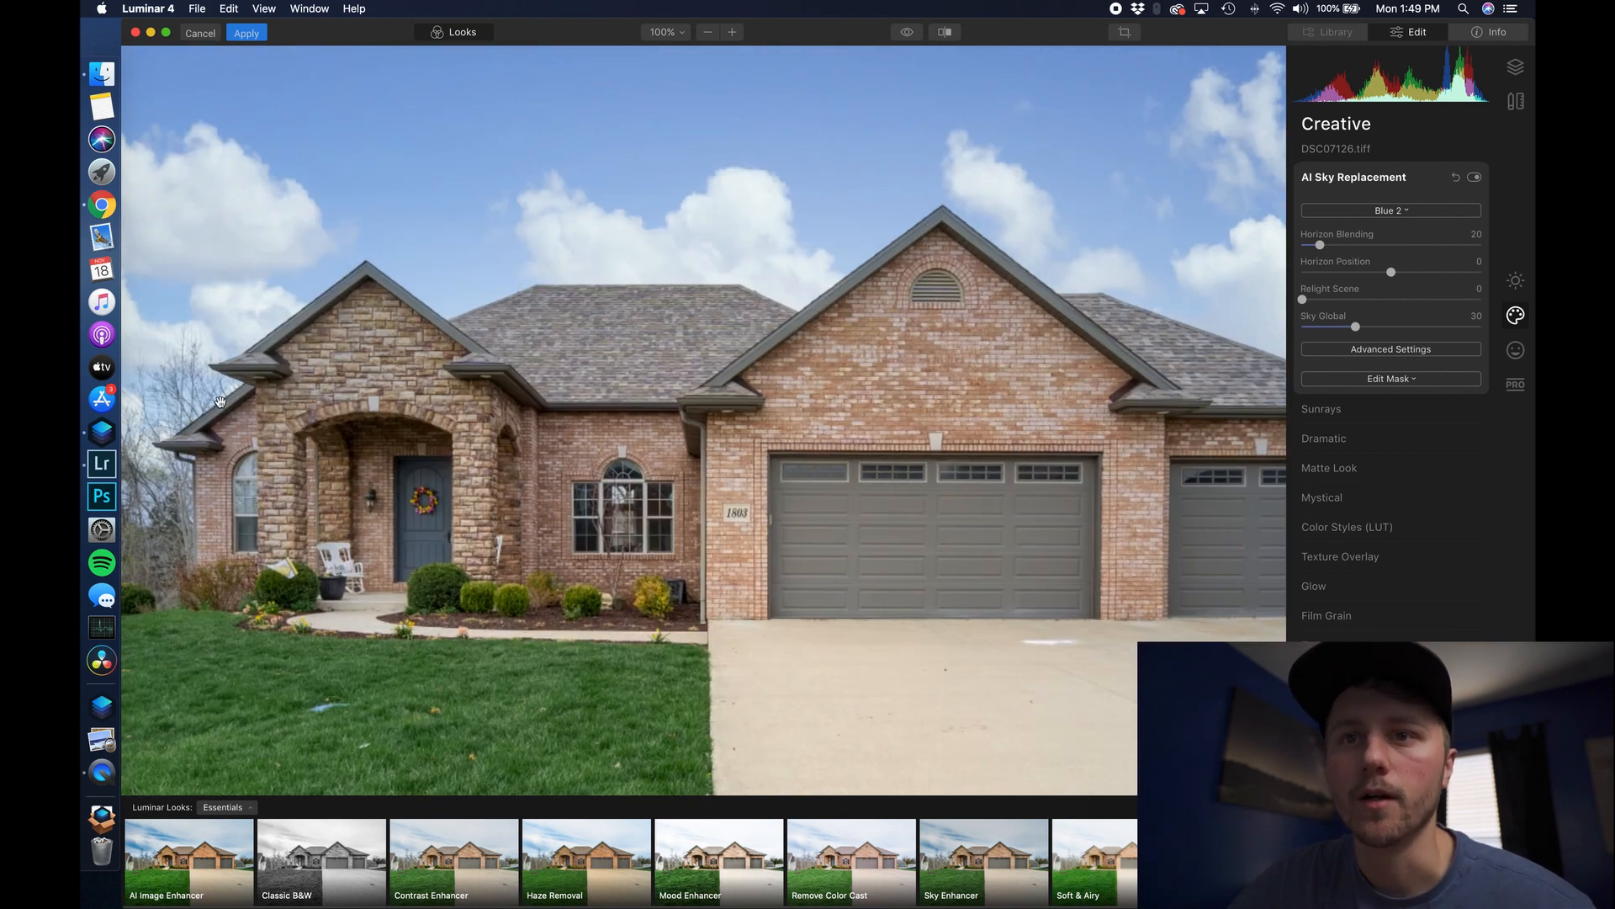
pyautogui.moveTo(202, 466); pyautogui.dragTo(228, 451)
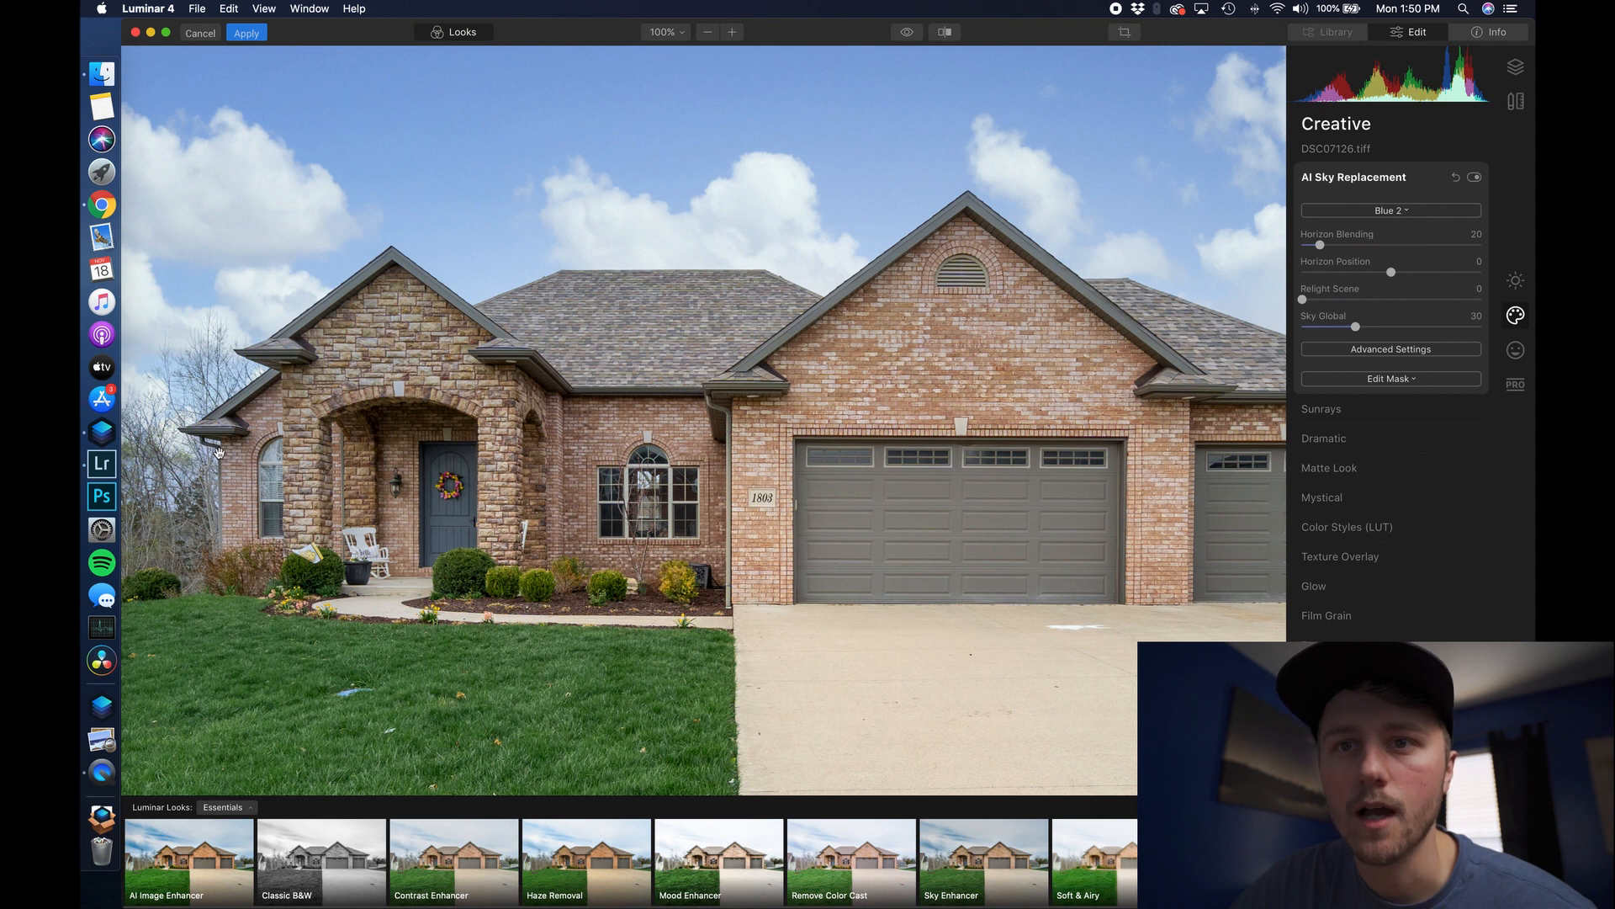
# - Cancel the Luminar edit and confirm discarding the changes
pyautogui.click(383, 408)
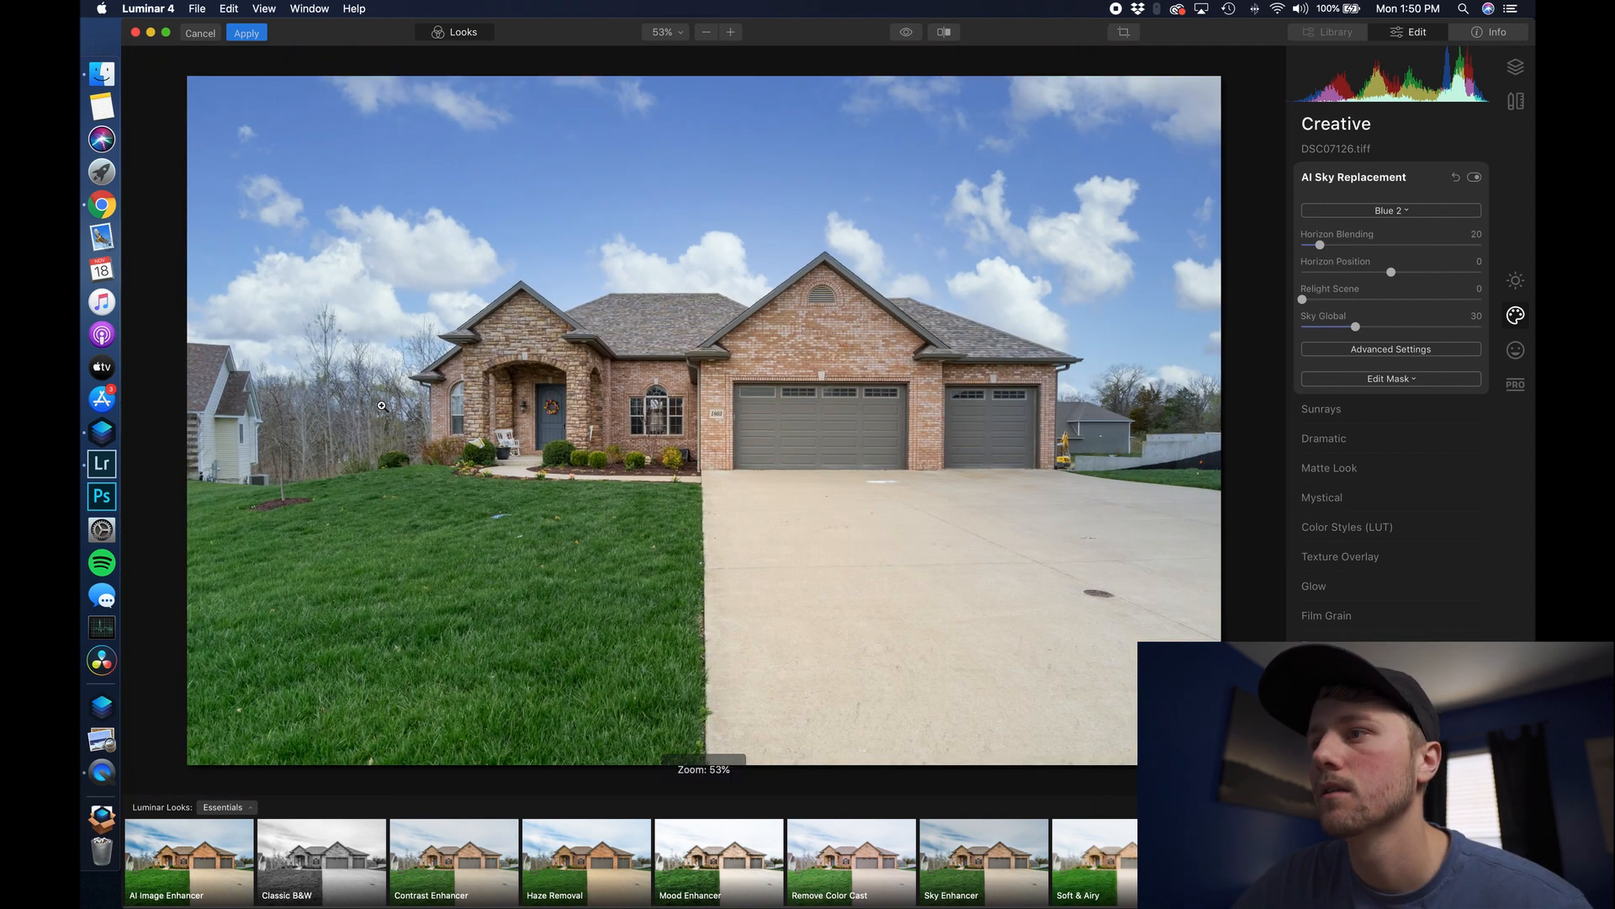
pyautogui.click(202, 33)
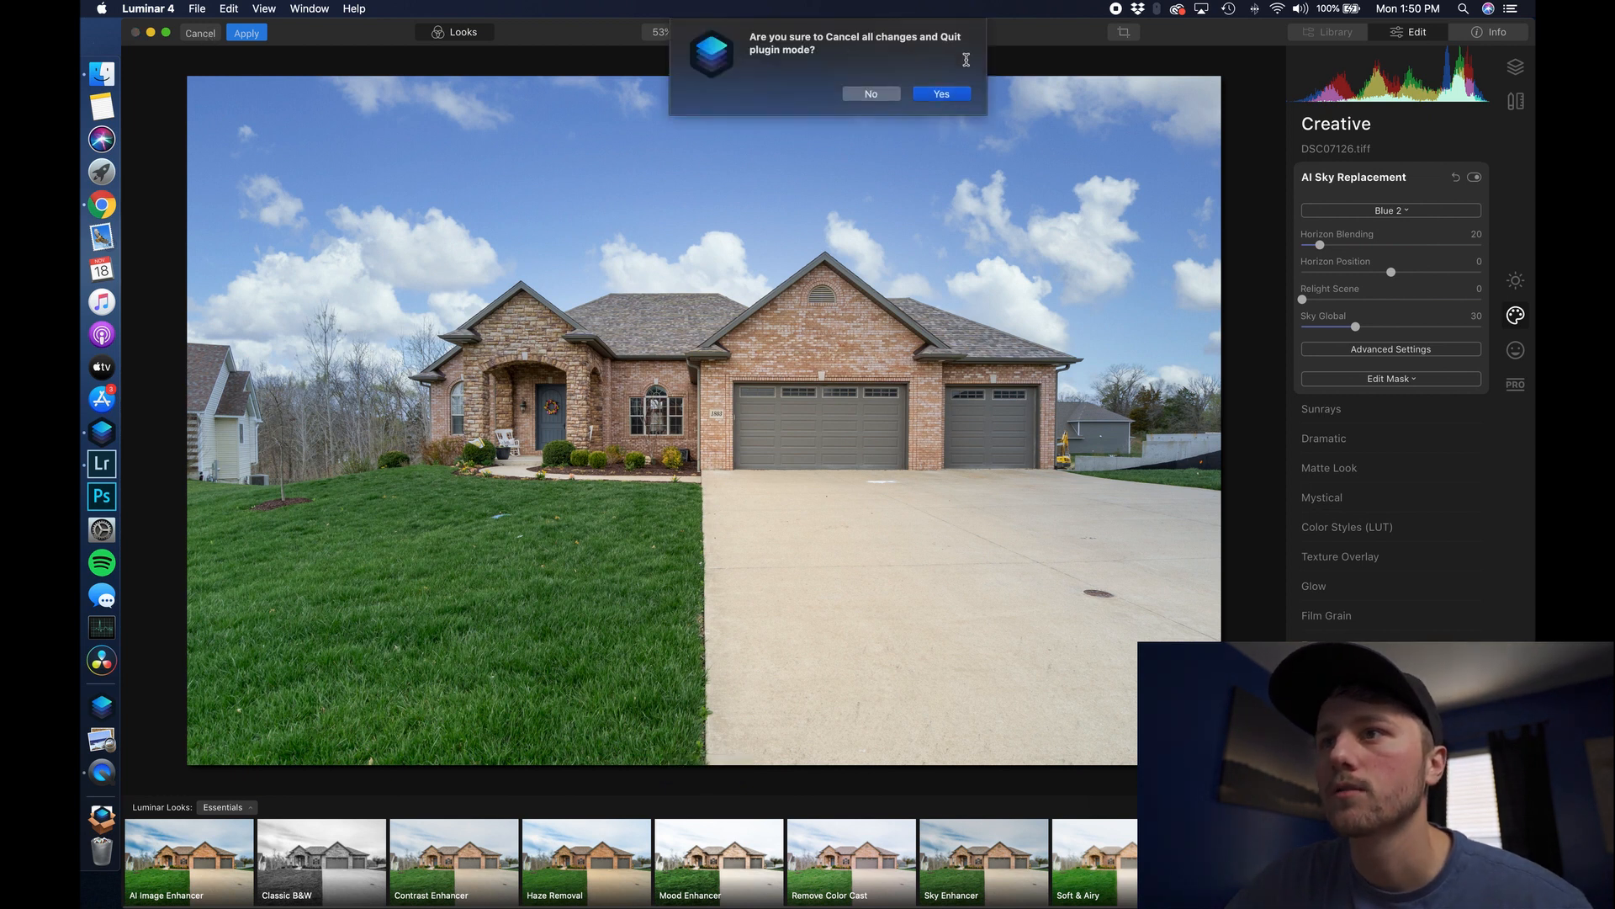
pyautogui.click(871, 94)
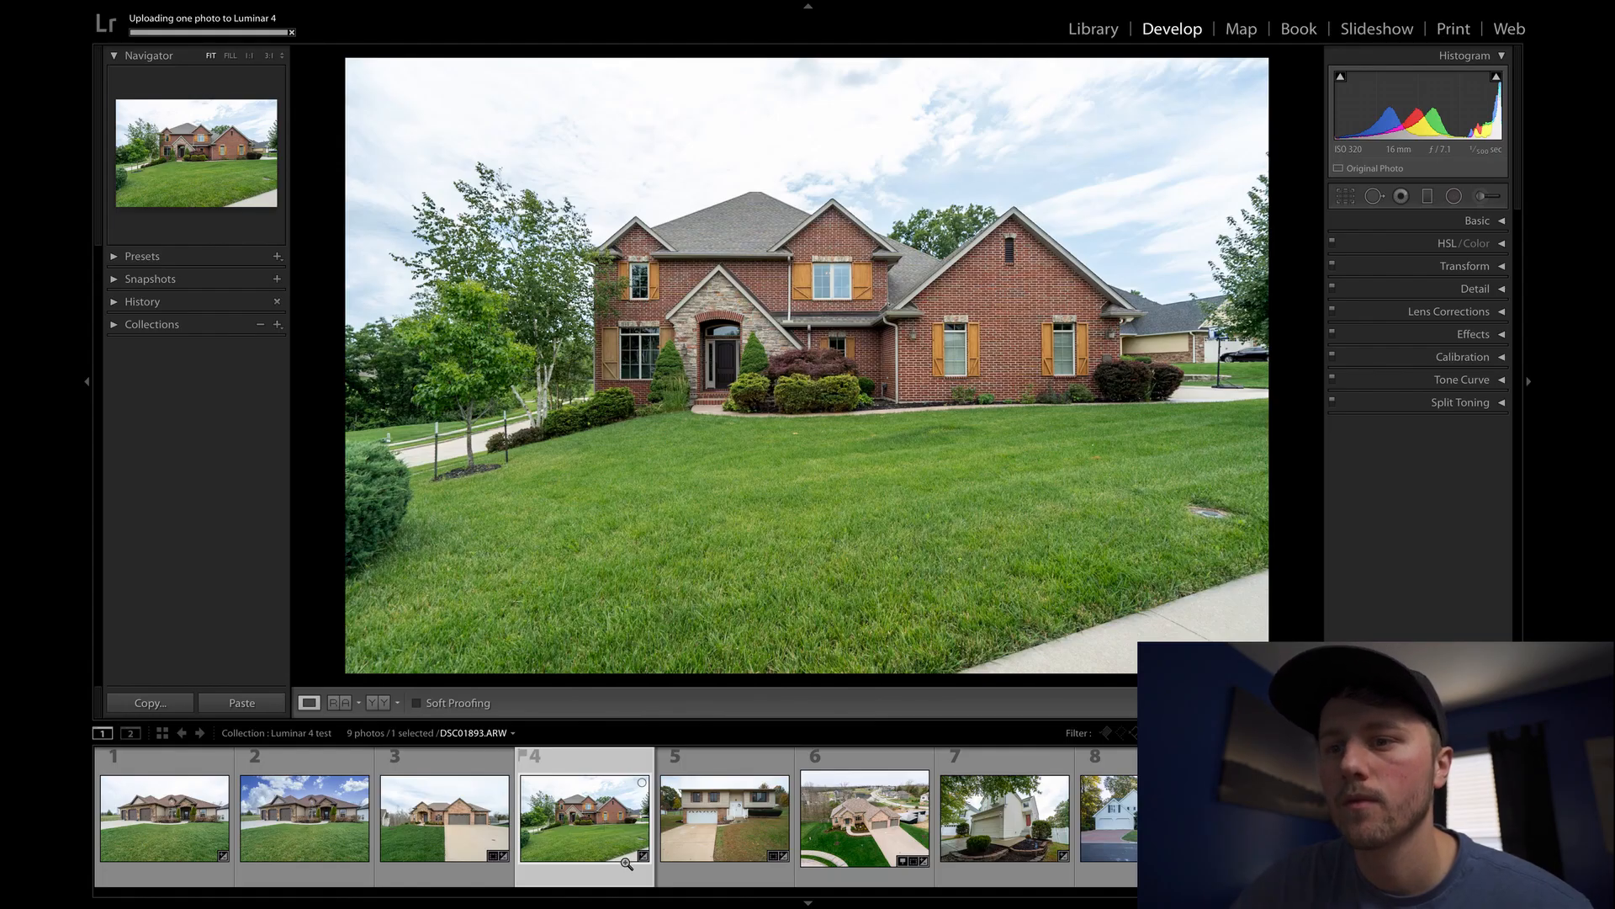
# - Send the two-storey brick house photo DSC01893 from Lightroom to Luminar 4
pyautogui.rightClick(638, 827)
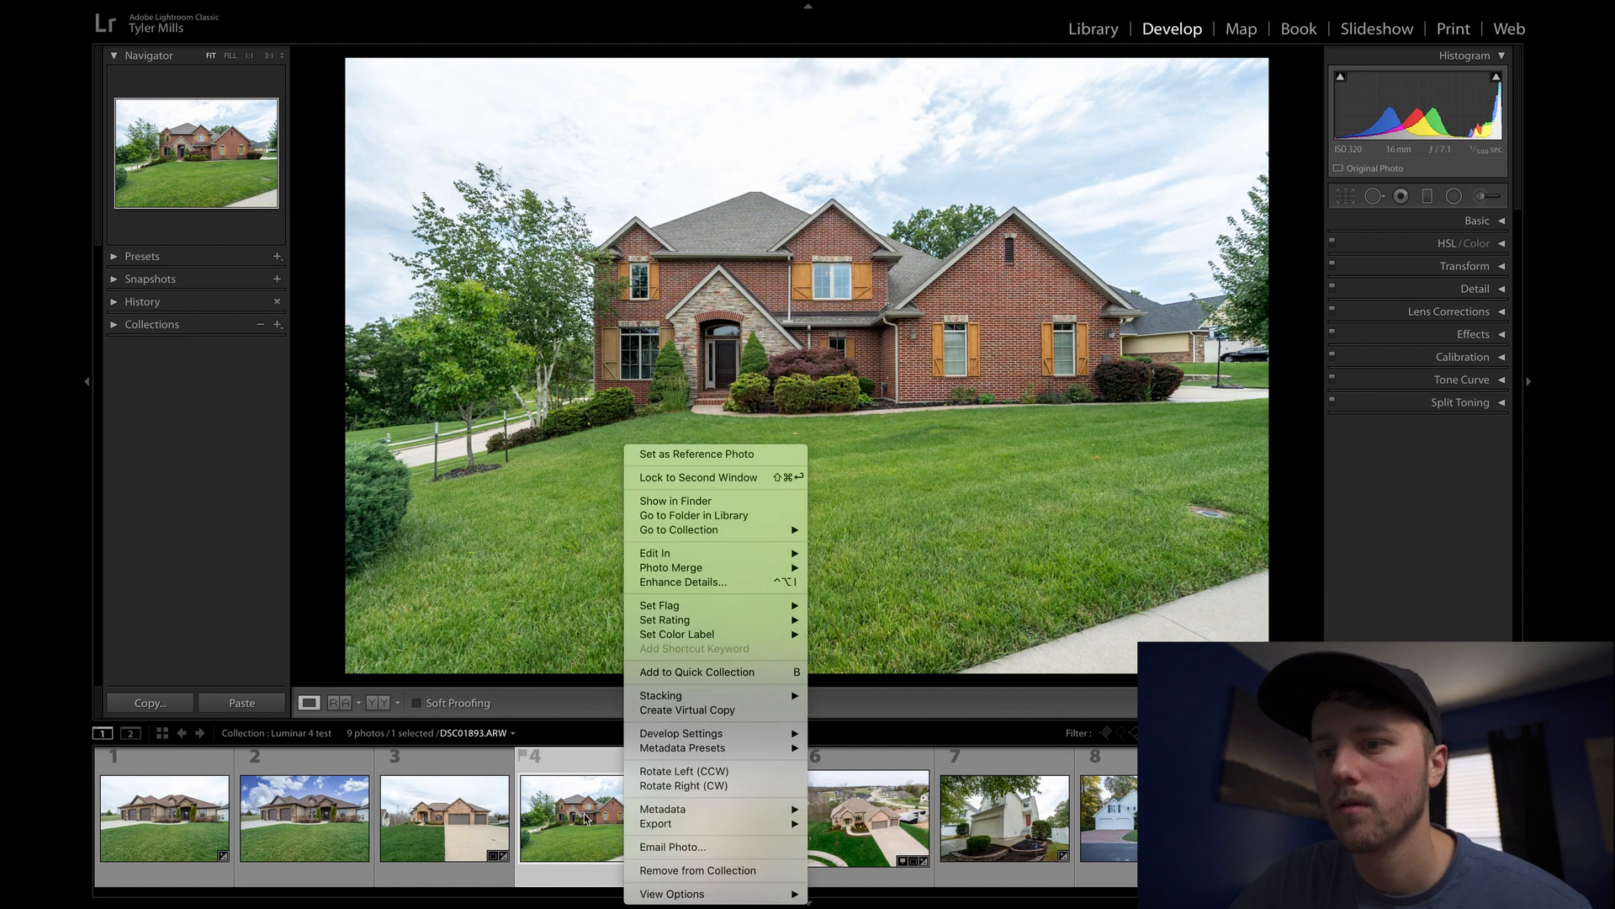
pyautogui.moveTo(683, 825)
pyautogui.click(881, 866)
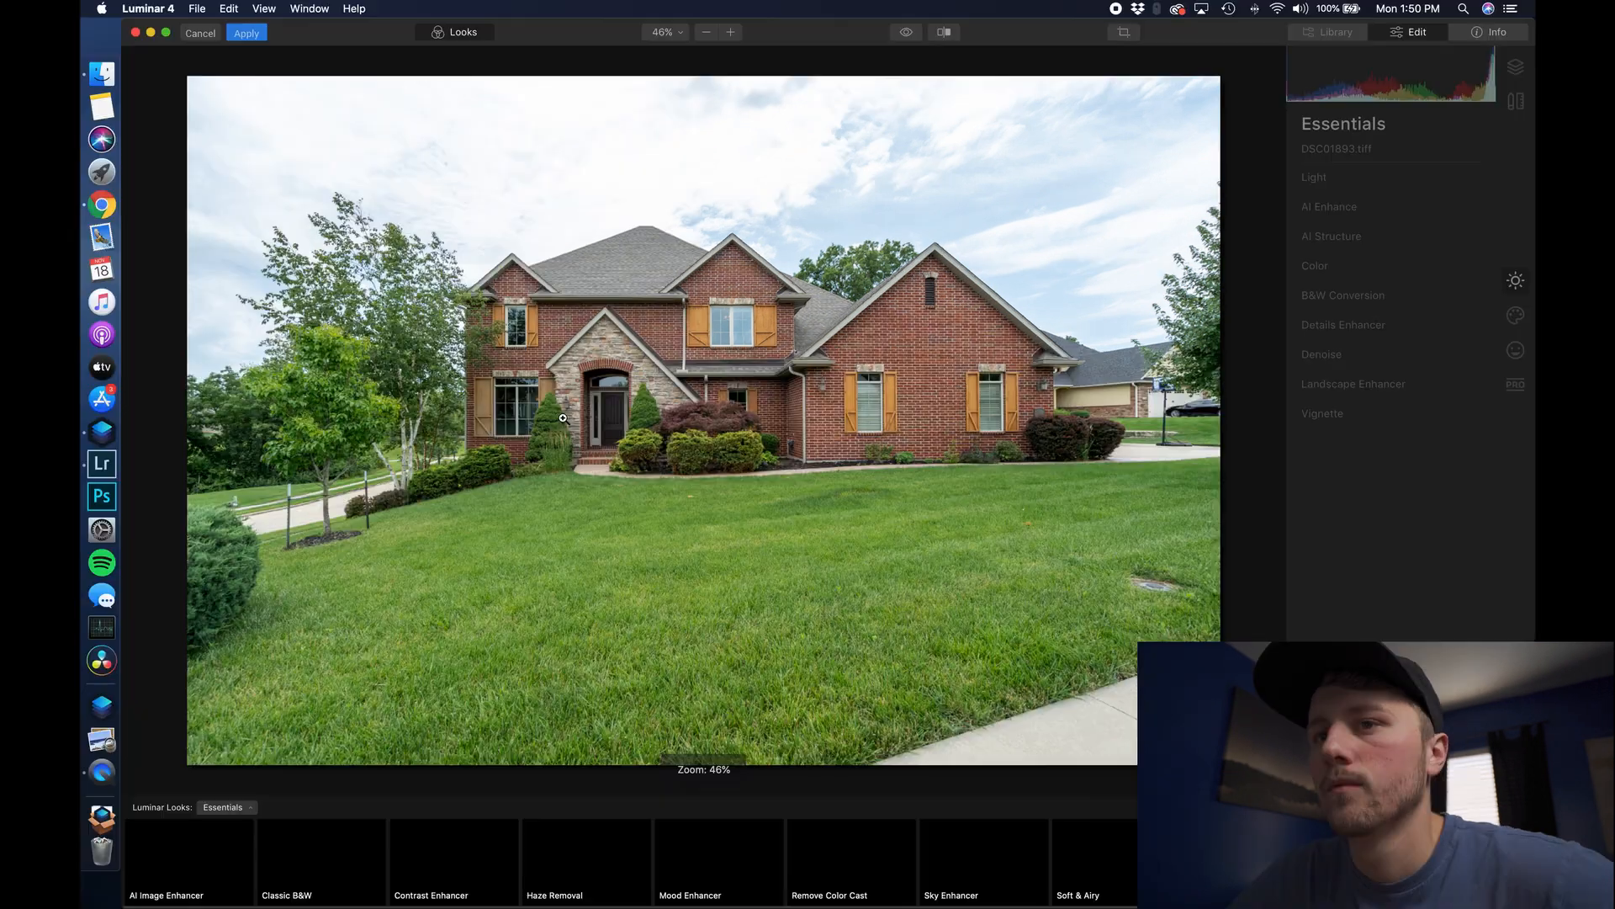
pyautogui.click(1520, 317)
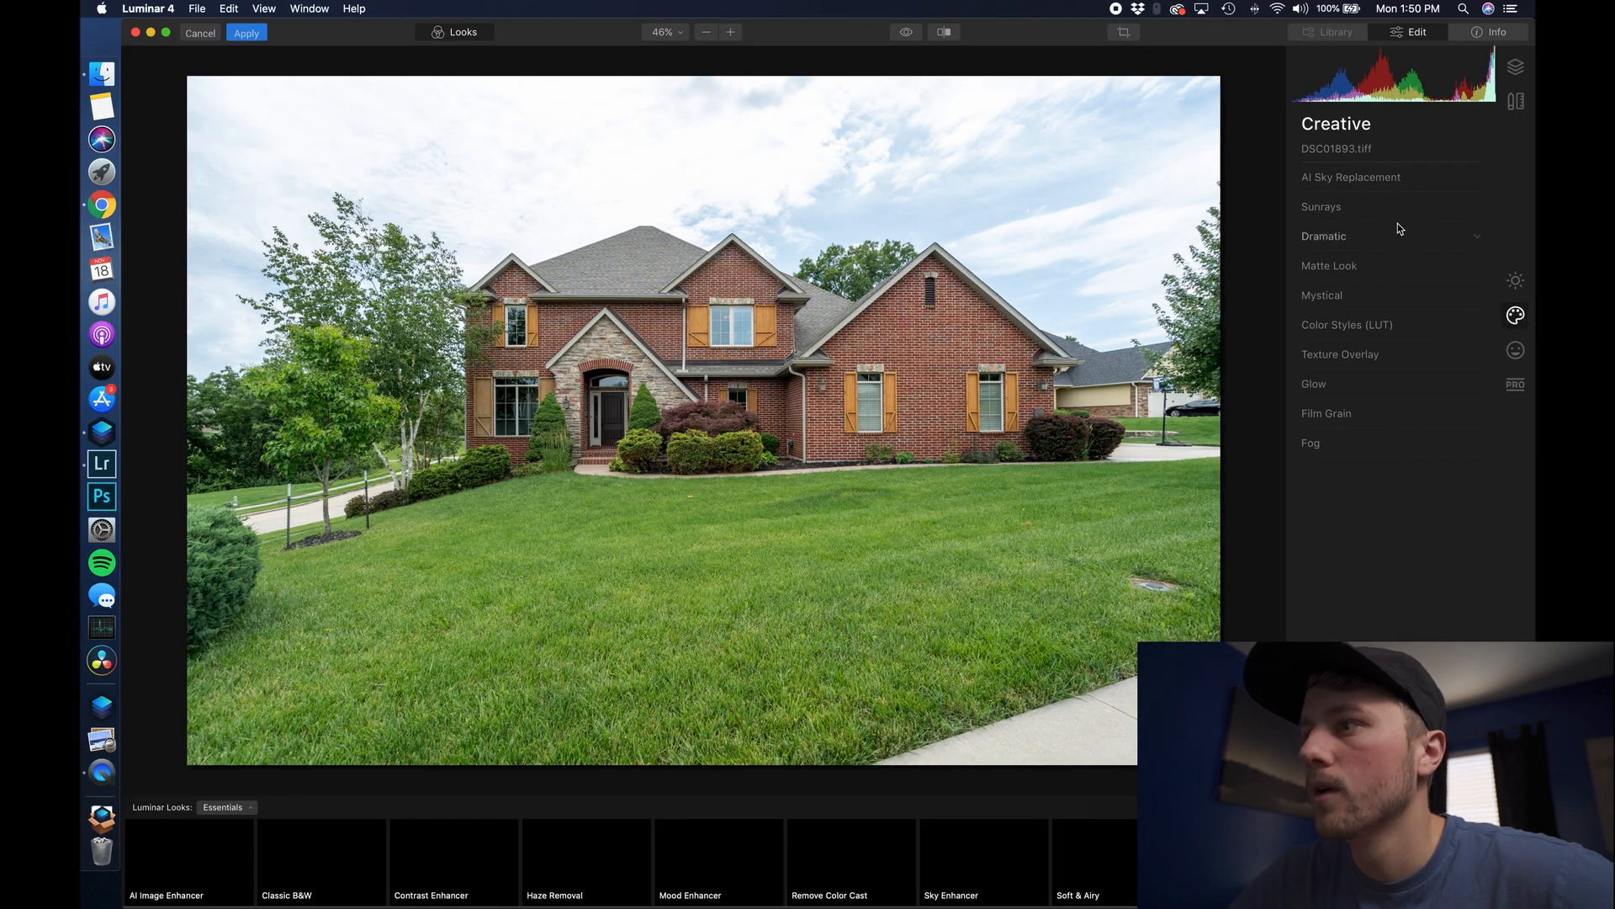
# - Apply the Blue 1 sky to the two-storey house with AI Sky Replacement
pyautogui.click(1381, 175)
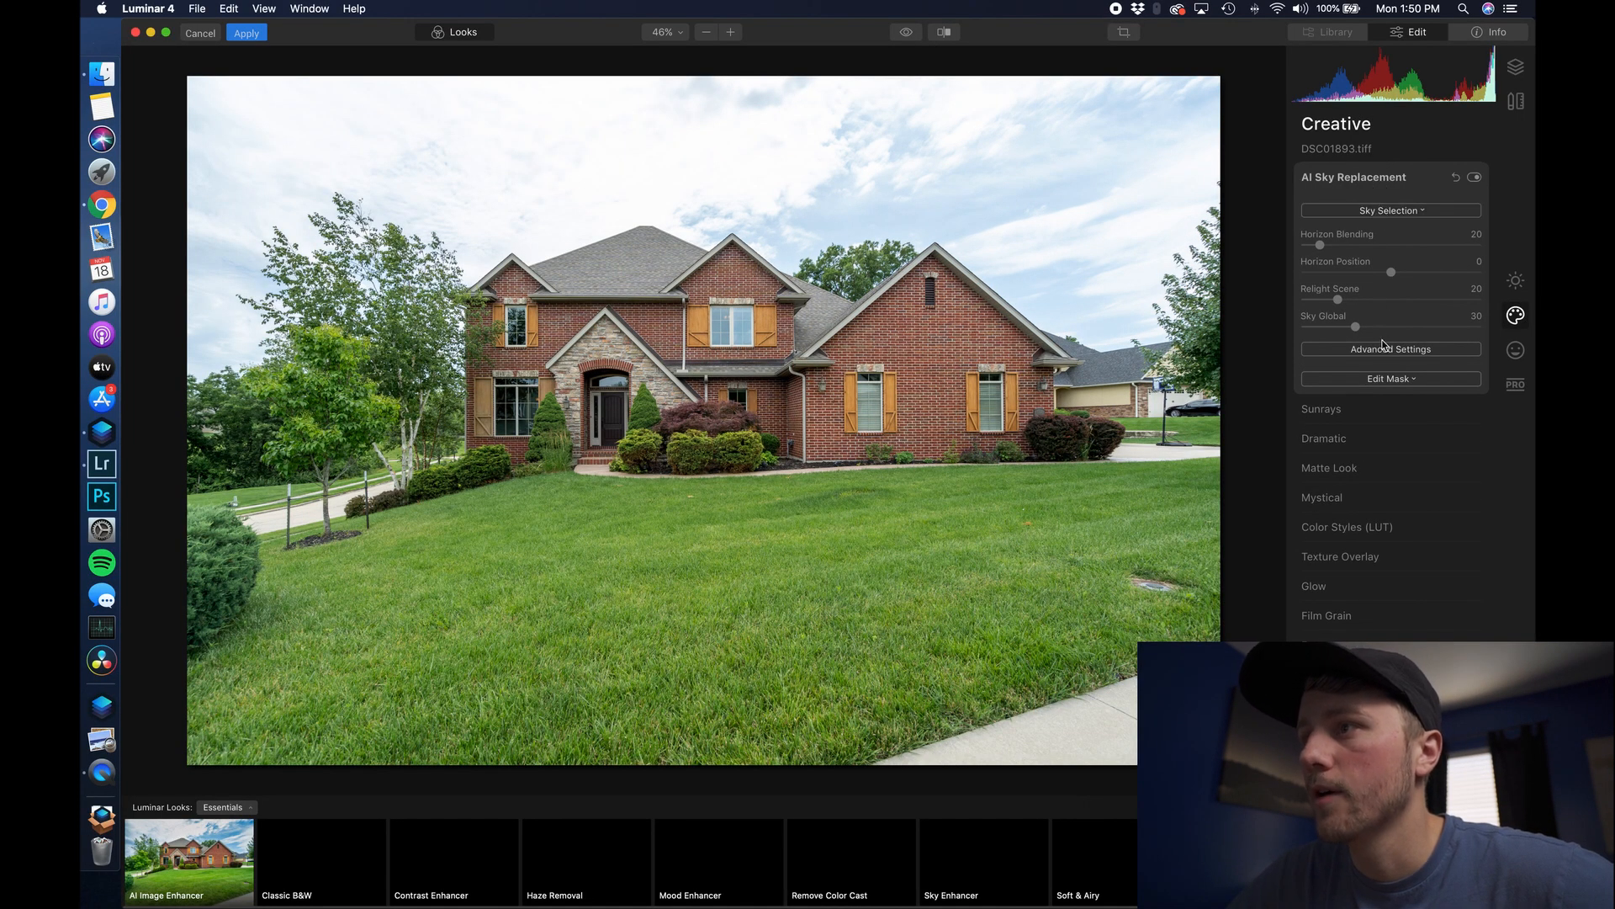
pyautogui.click(1395, 210)
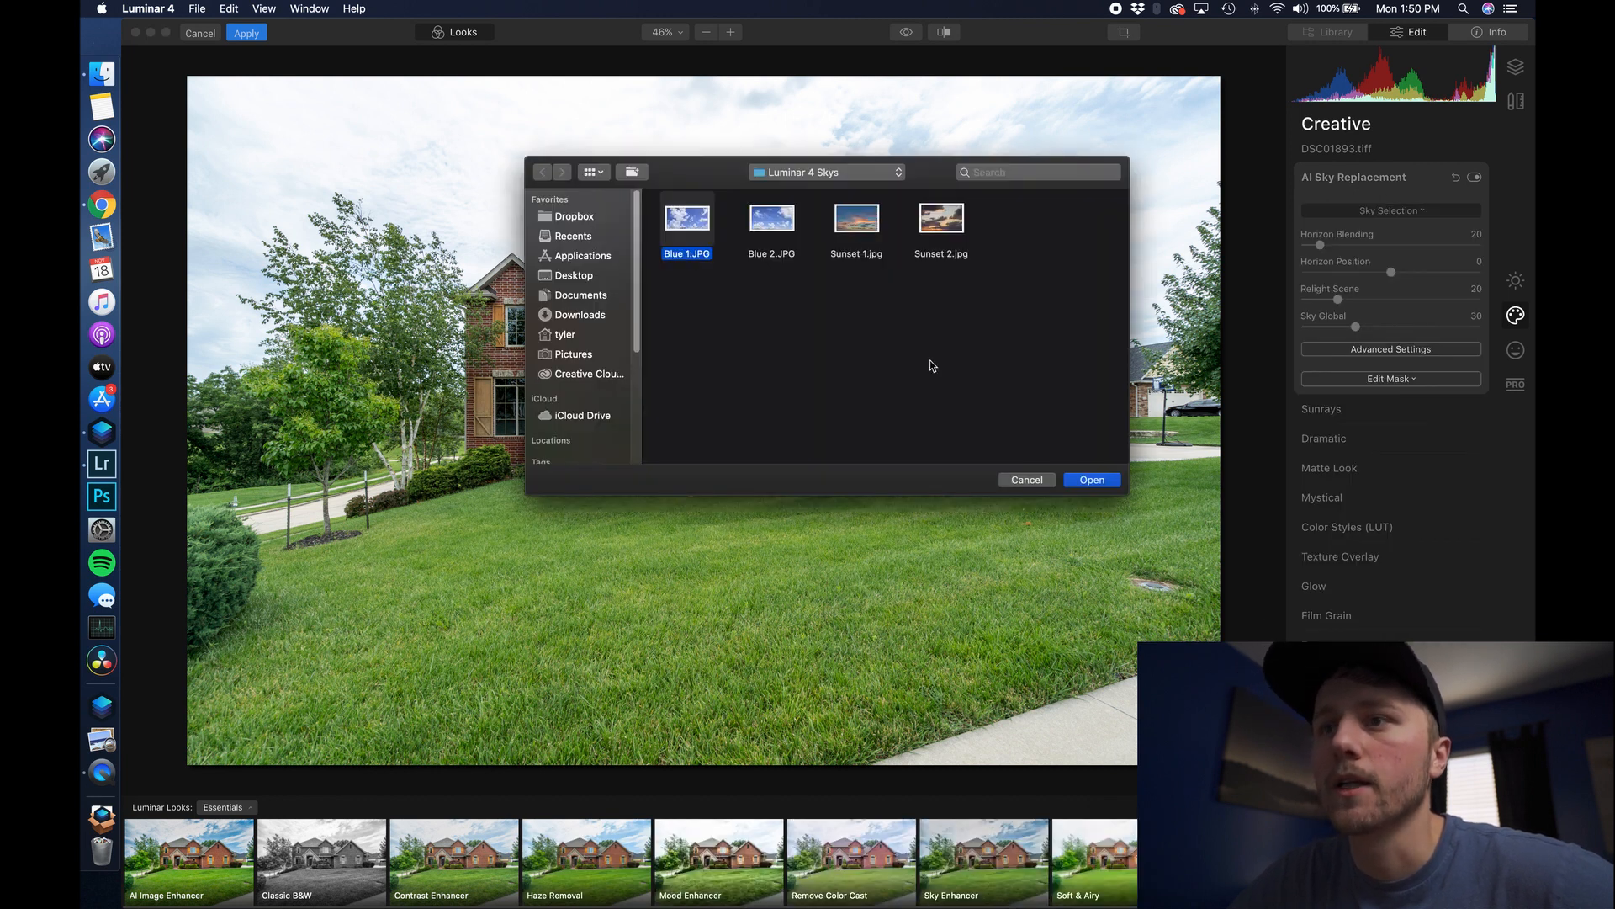
pyautogui.click(1097, 484)
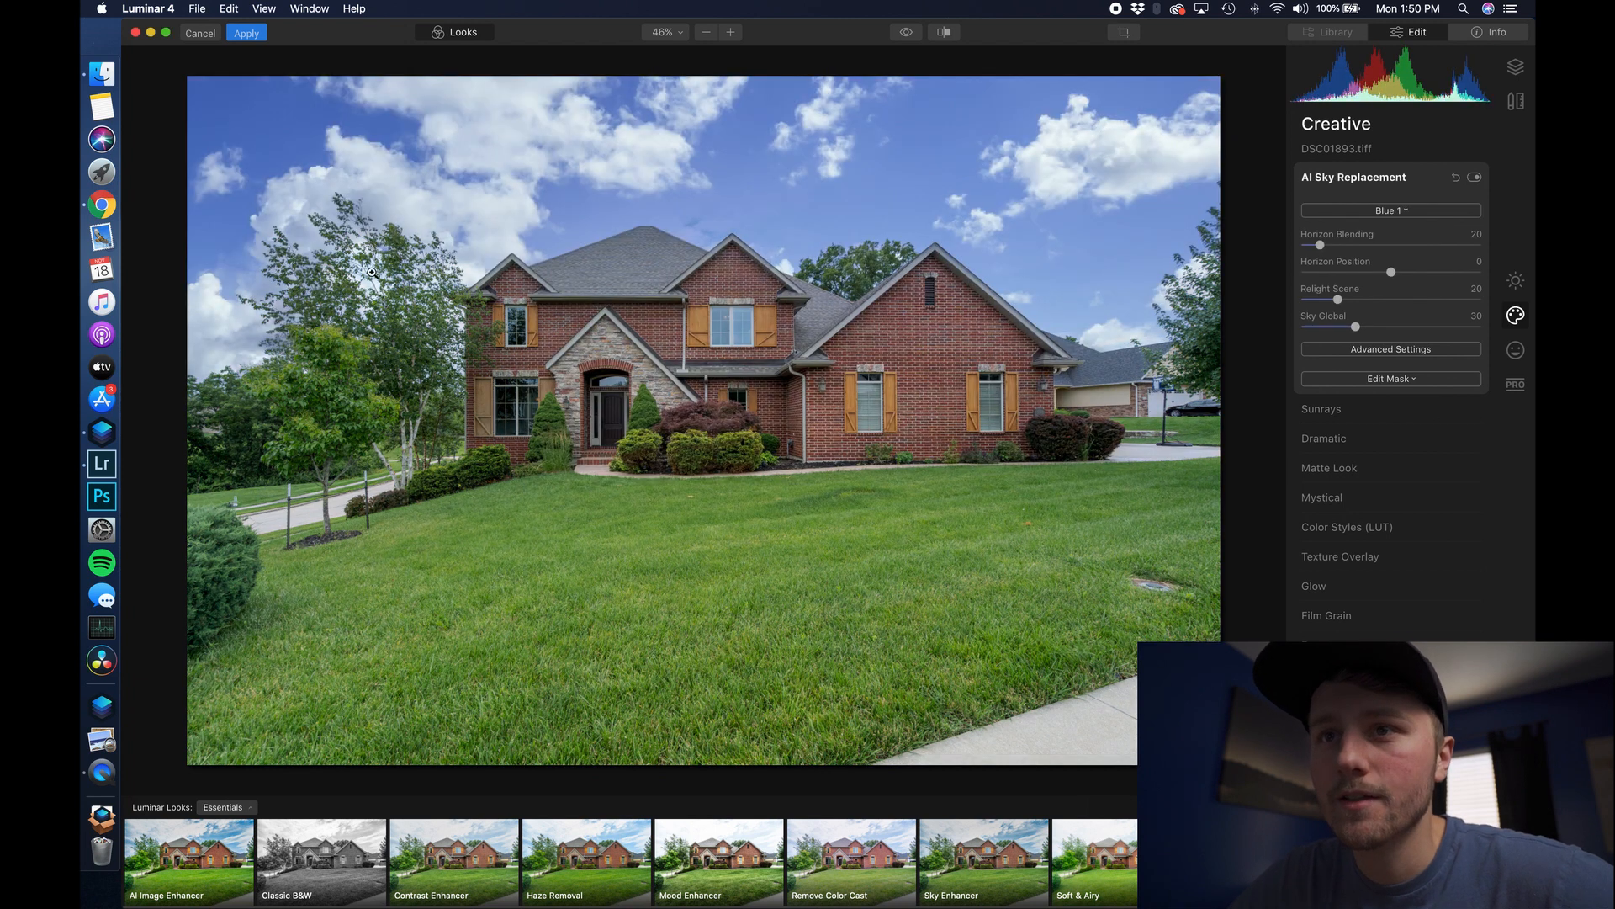
# - Check the sky edges along the trees and roofline at 100%, then return to the fit view
pyautogui.click(379, 296)
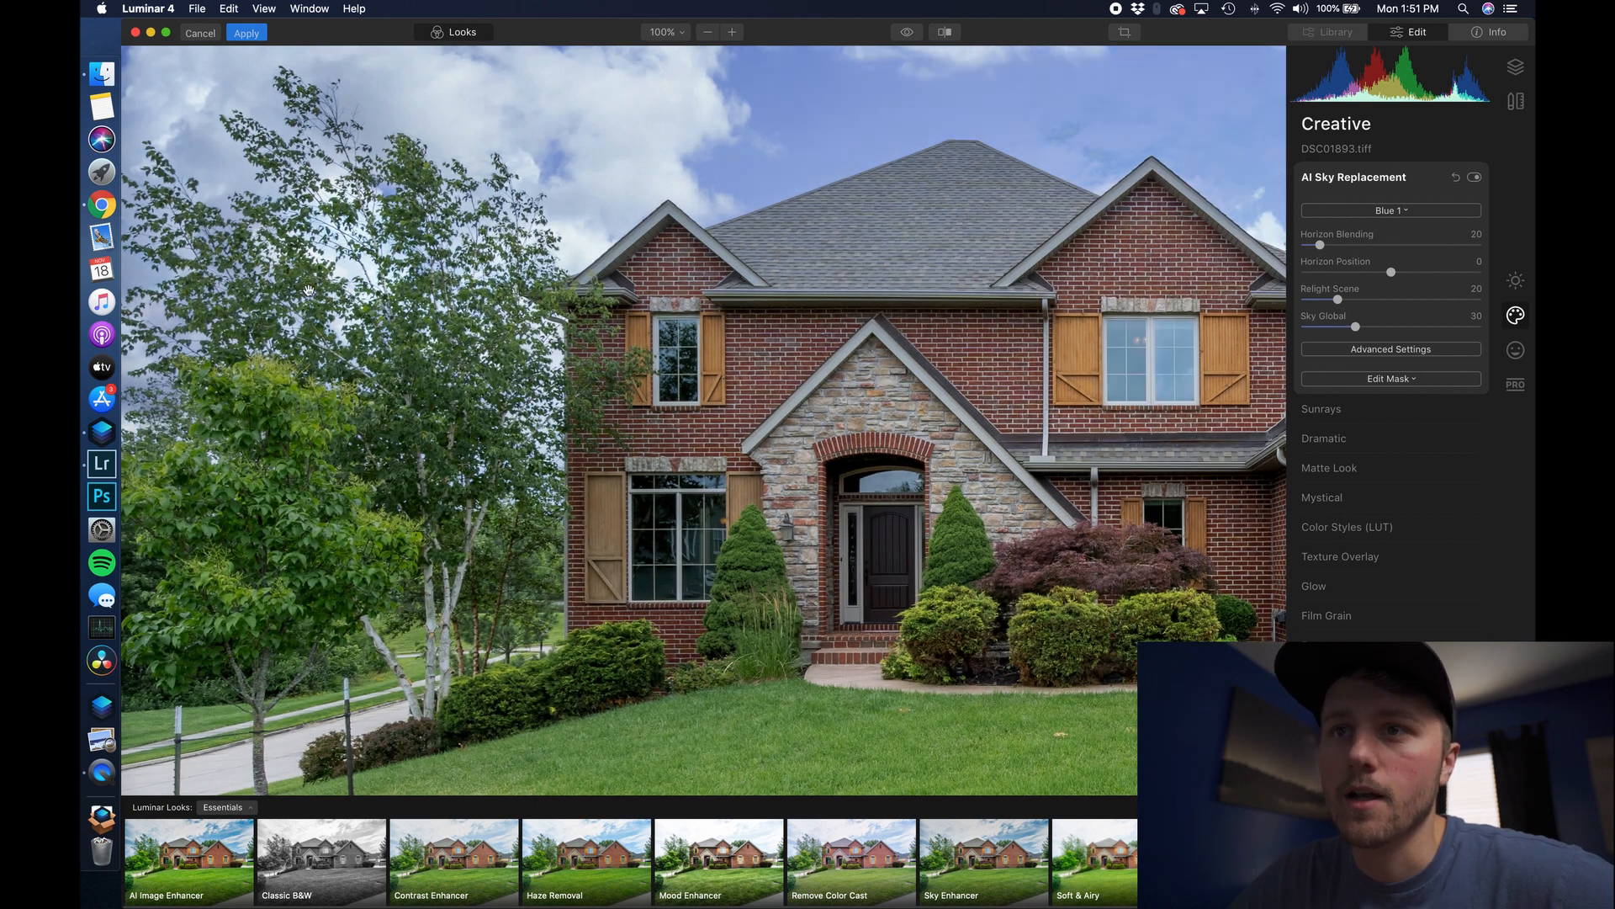
pyautogui.moveTo(411, 272); pyautogui.dragTo(459, 269)
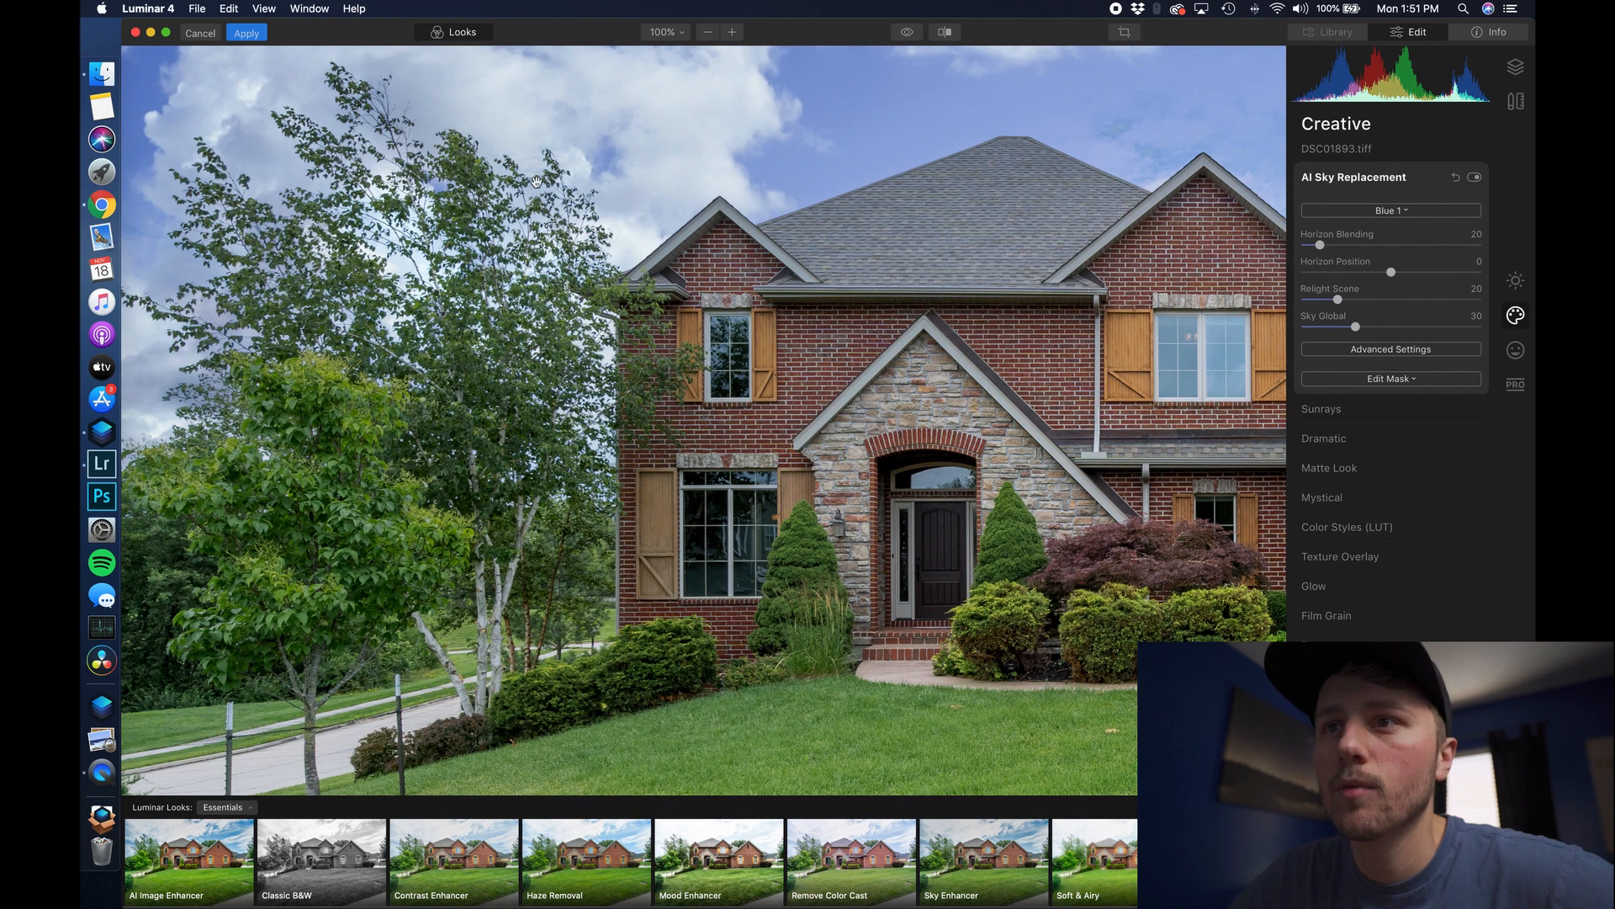
pyautogui.click(512, 258)
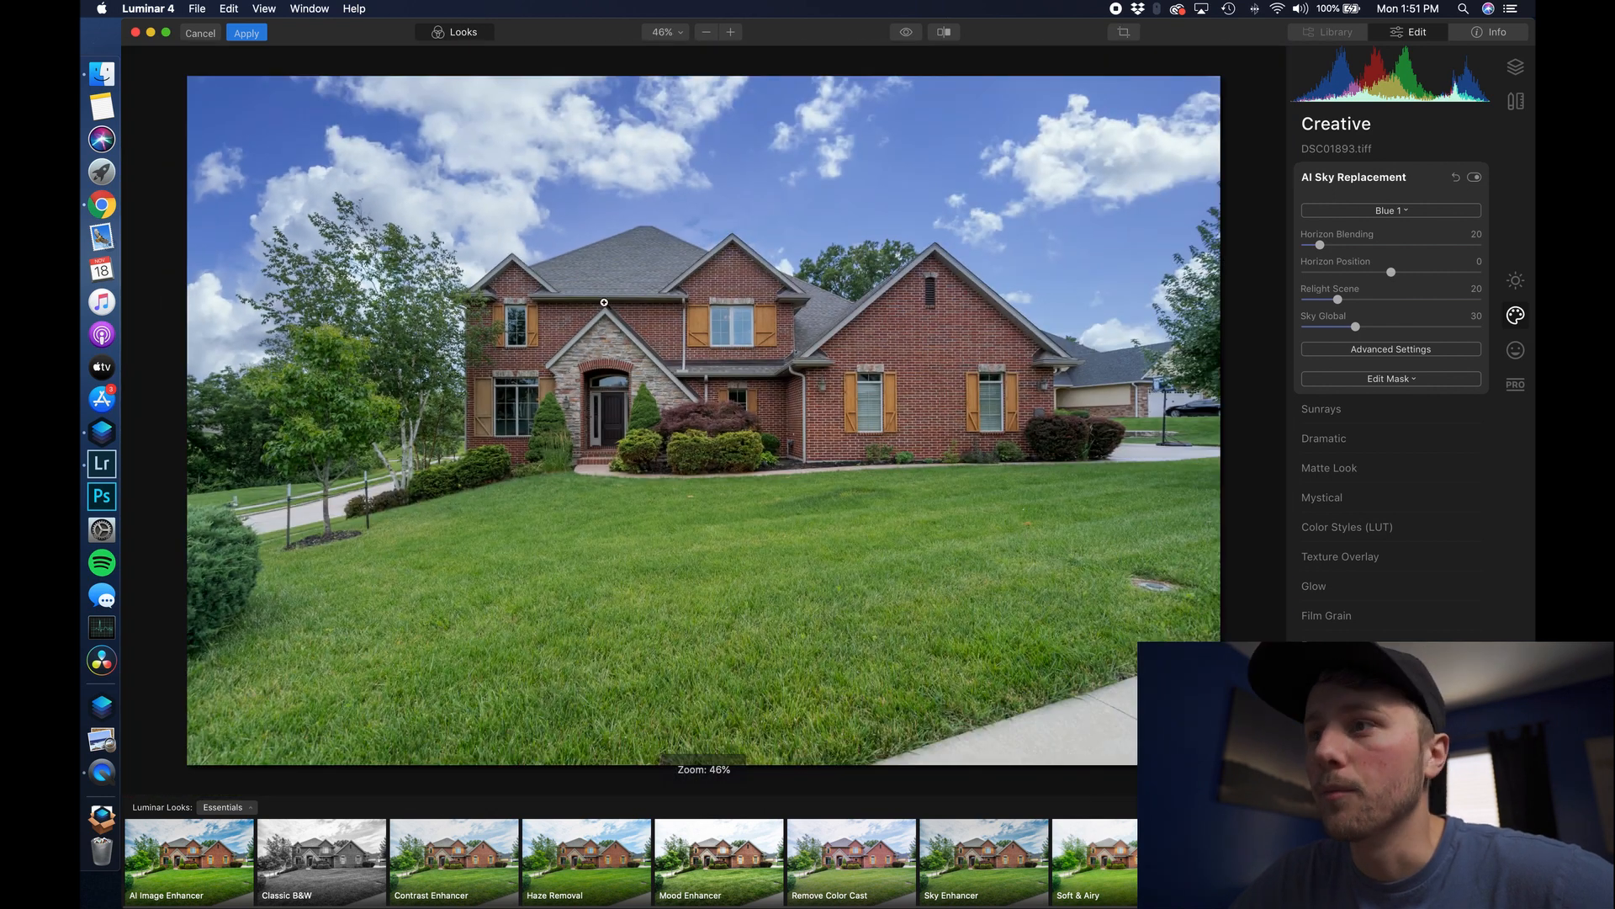
pyautogui.click(839, 292)
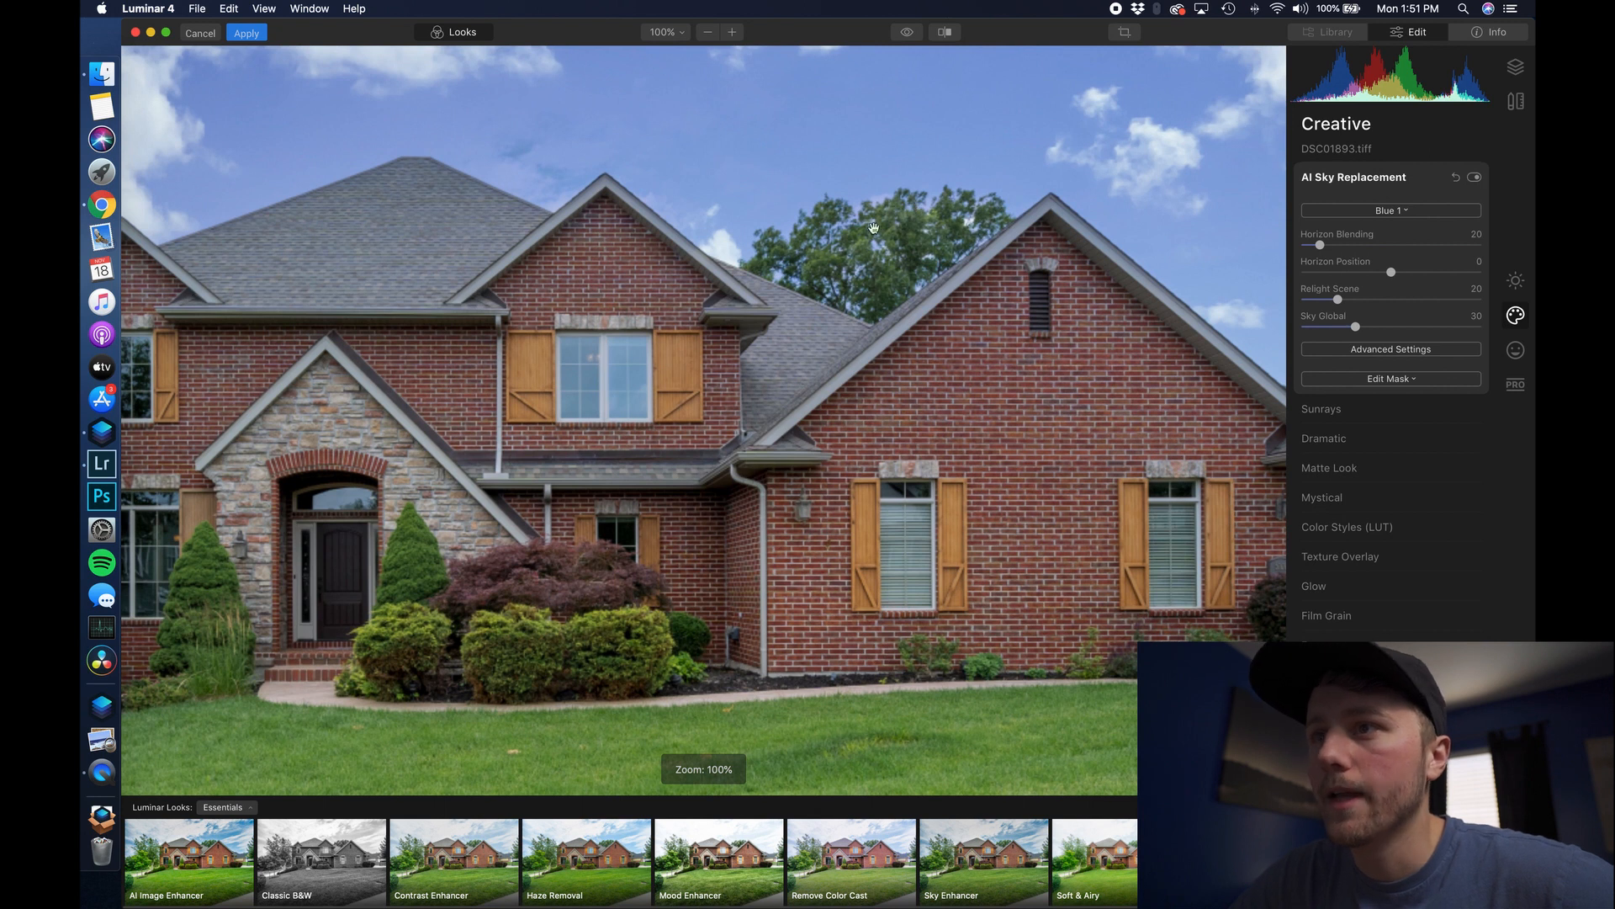
pyautogui.hscroll(5, 968, 320)
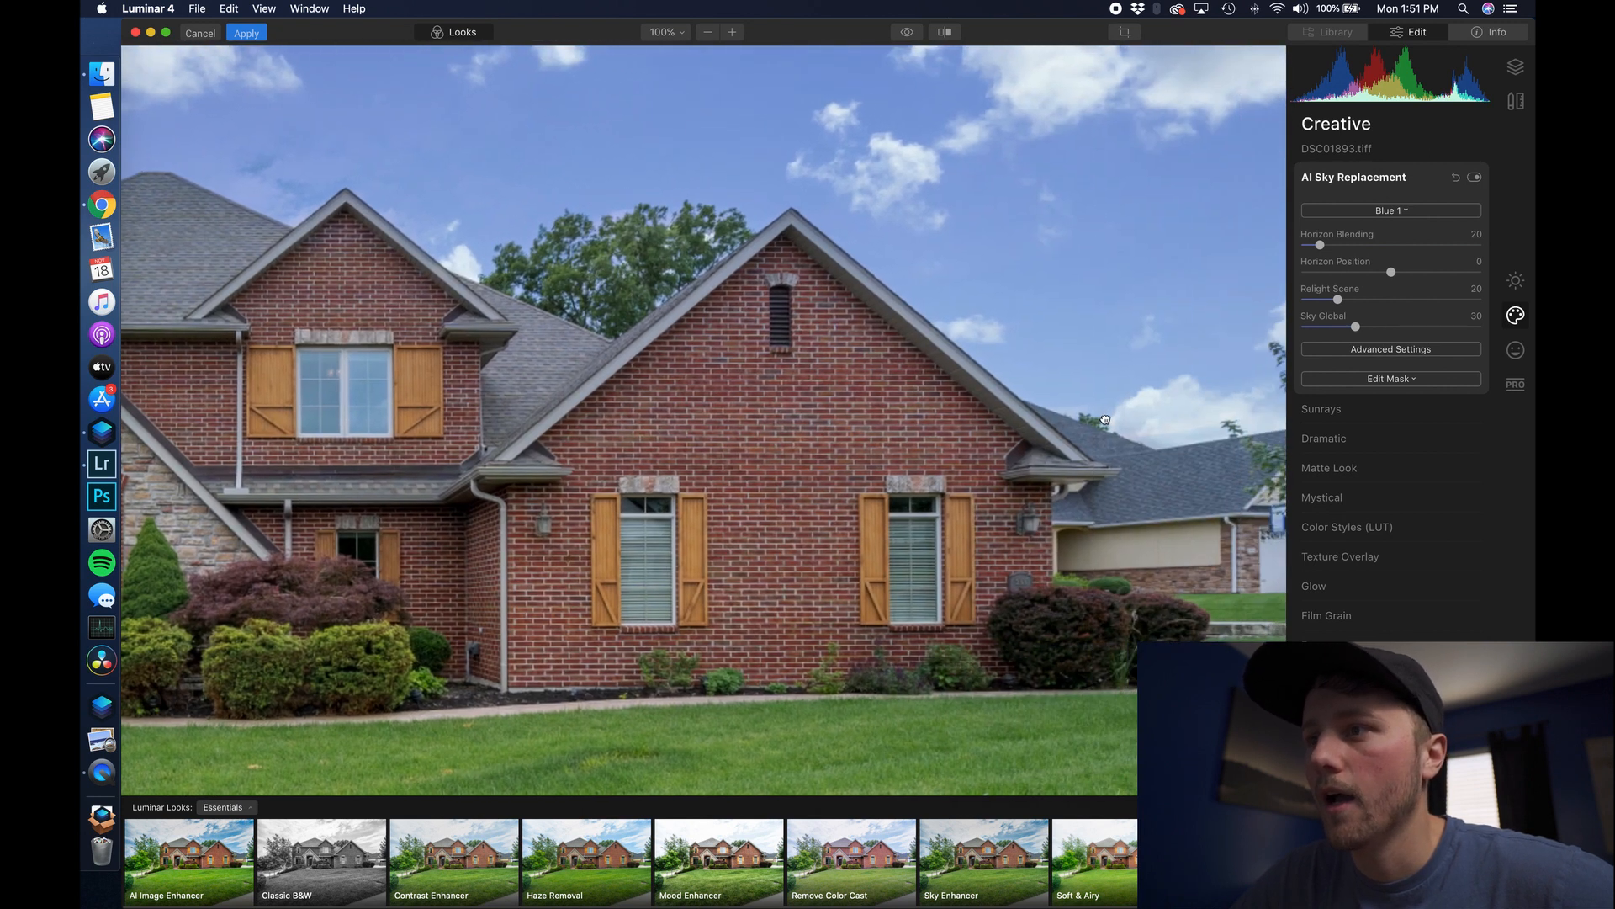
pyautogui.click(868, 371)
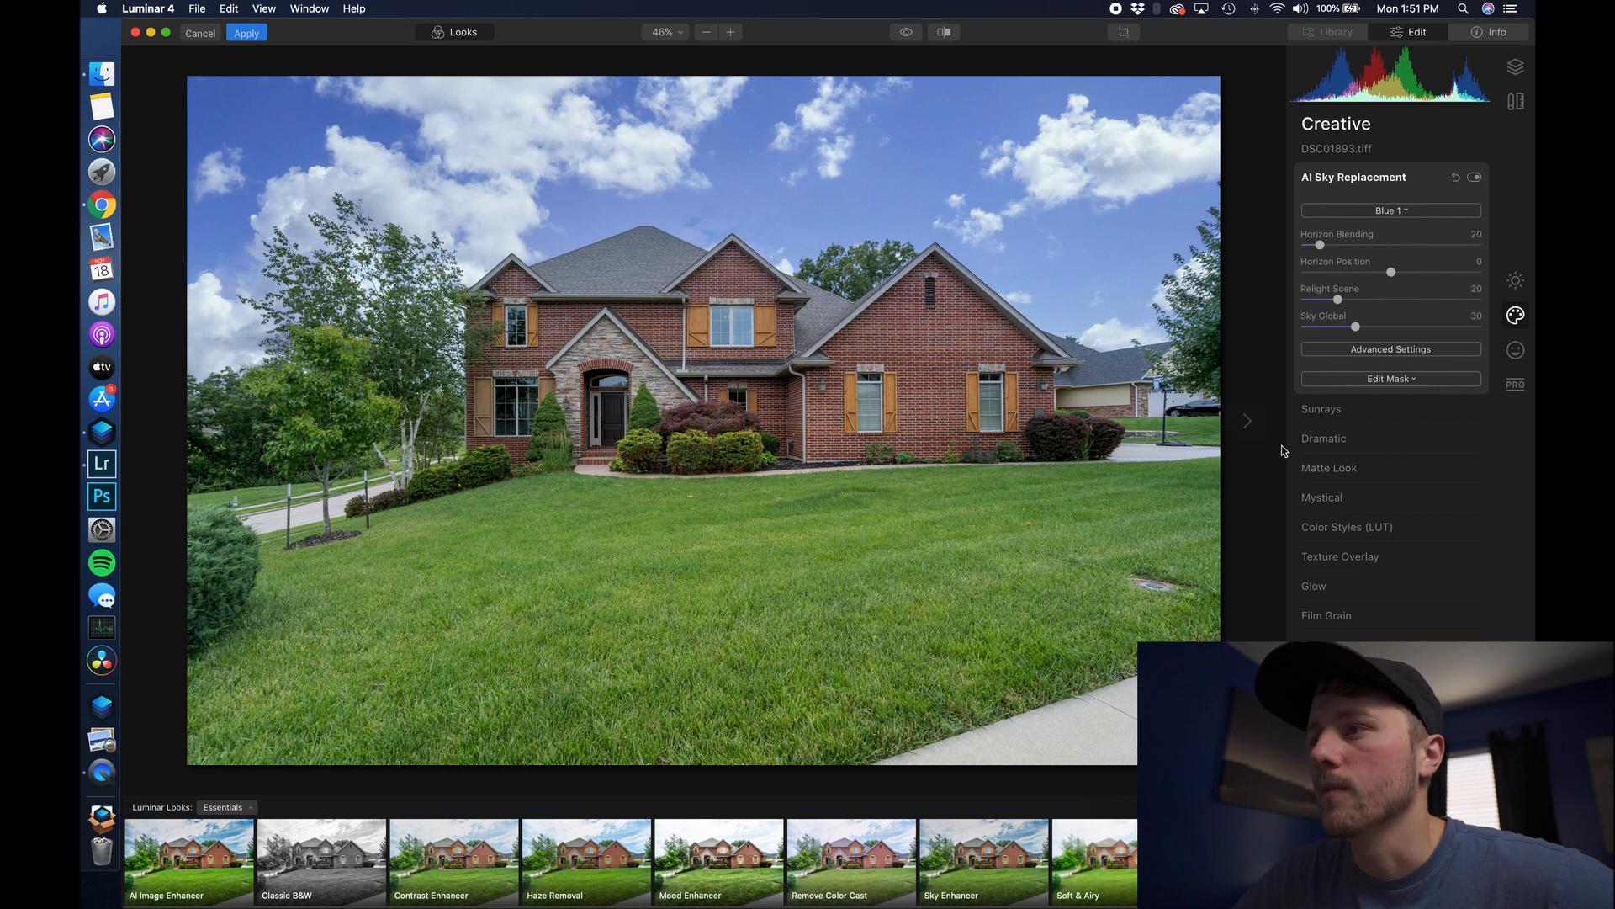
# - Raise Sky Exposure to 100 in the advanced sky settings, then select the fifth photo
pyautogui.click(1357, 381)
pyautogui.click(1376, 349)
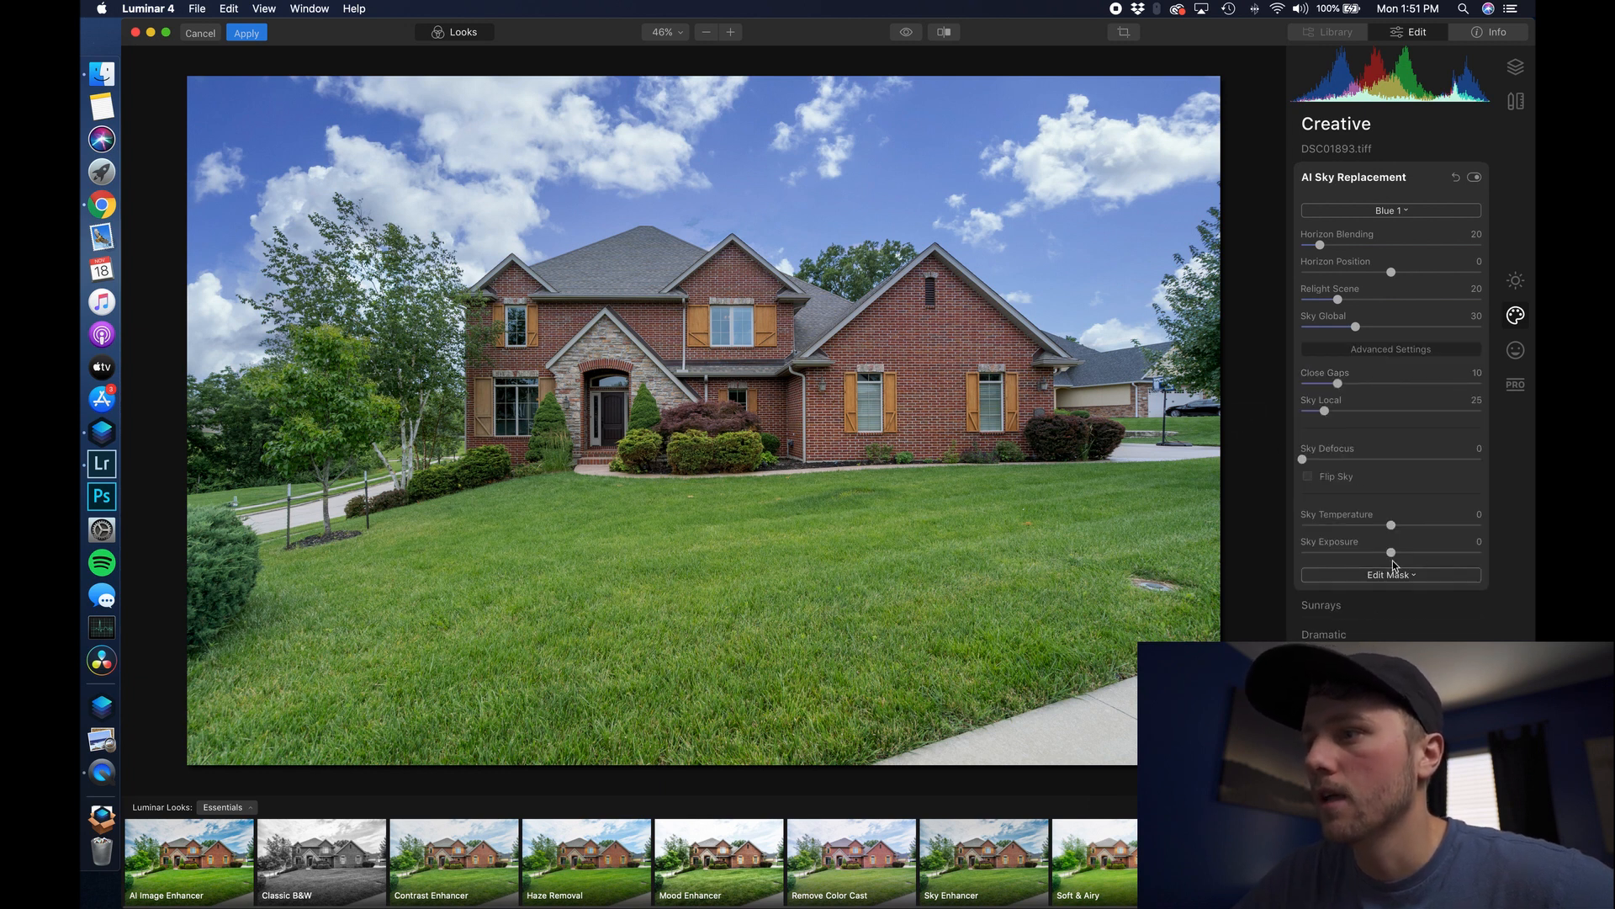
pyautogui.moveTo(1390, 554); pyautogui.dragTo(1489, 554)
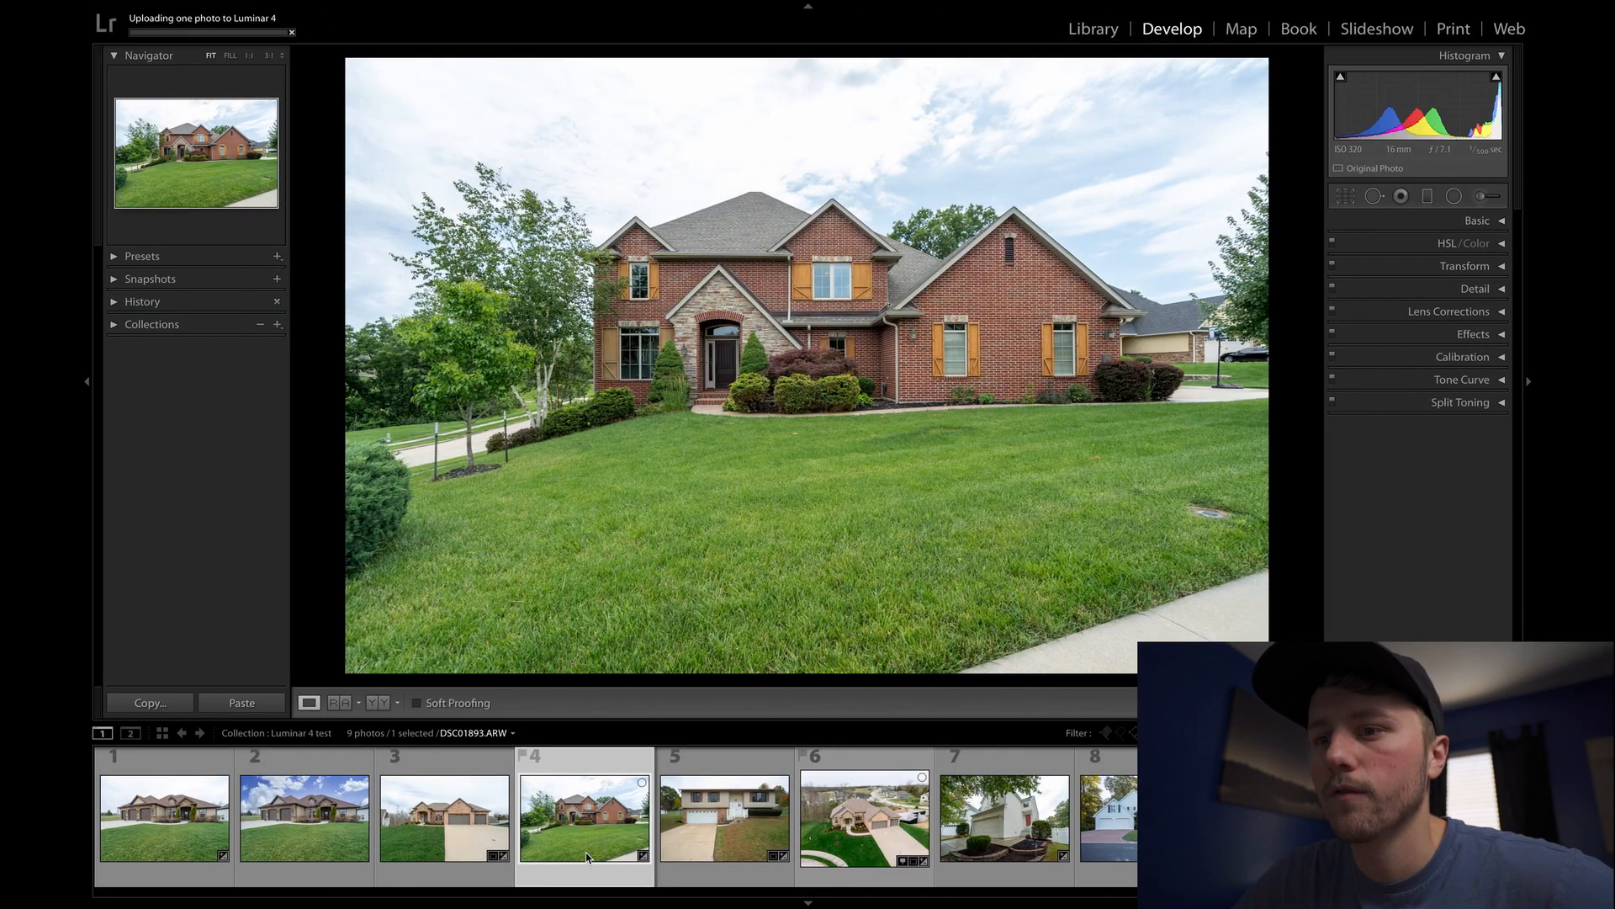
pyautogui.click(723, 840)
# - Send the fifth photo, DSC08974, to Luminar 4 as Edit a Copy with Lightroom Adjustments
pyautogui.rightClick(724, 840)
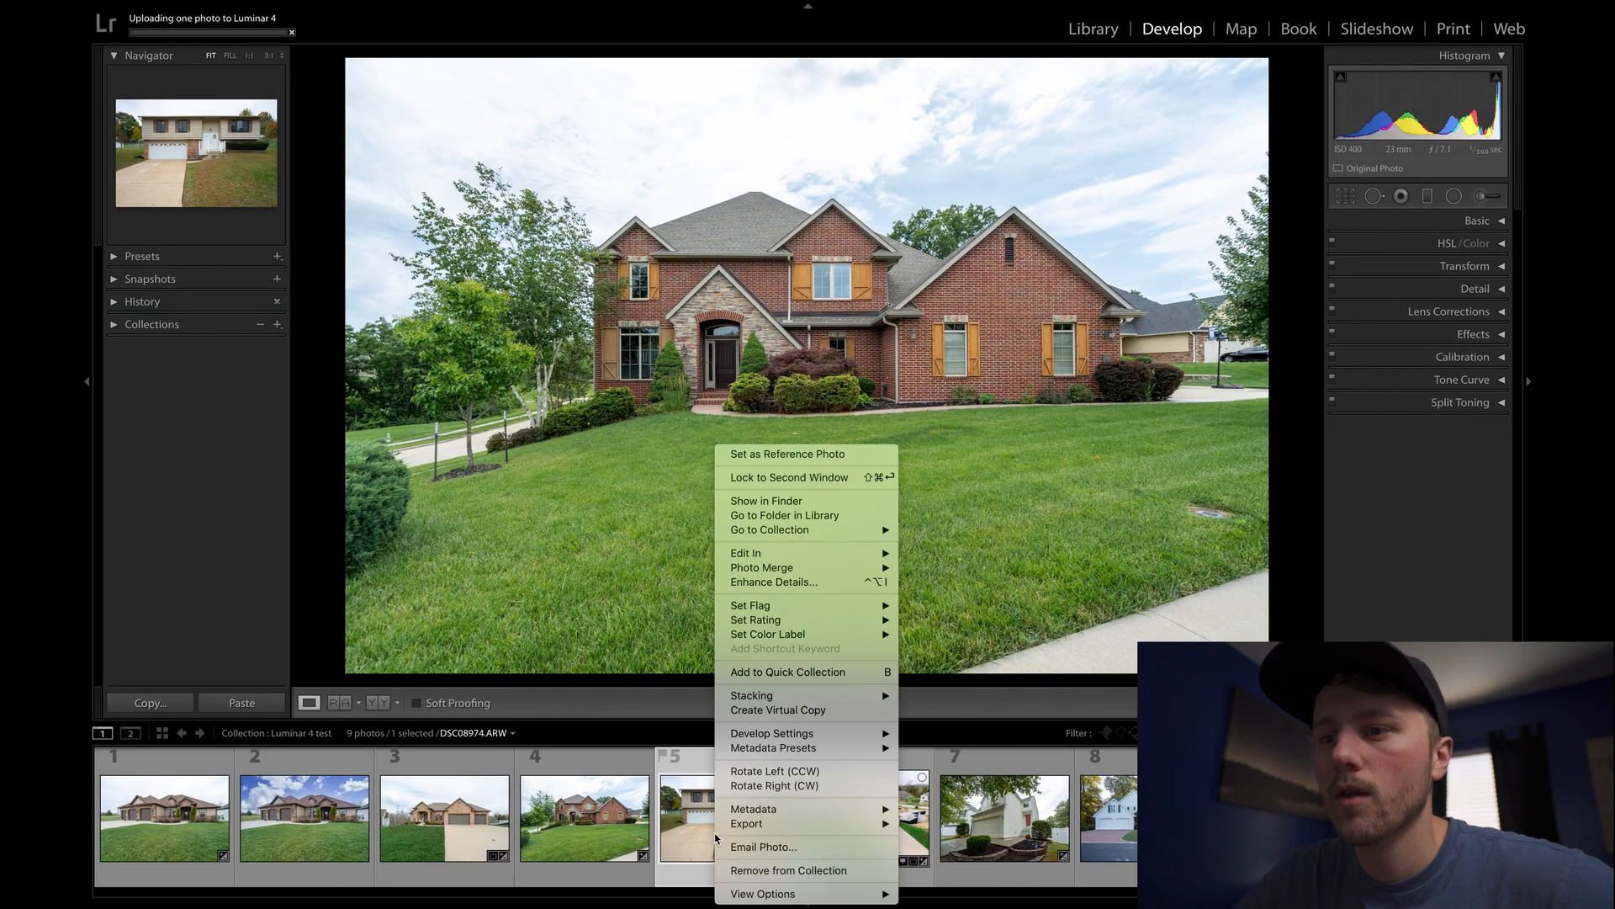
pyautogui.moveTo(783, 825)
pyautogui.click(955, 865)
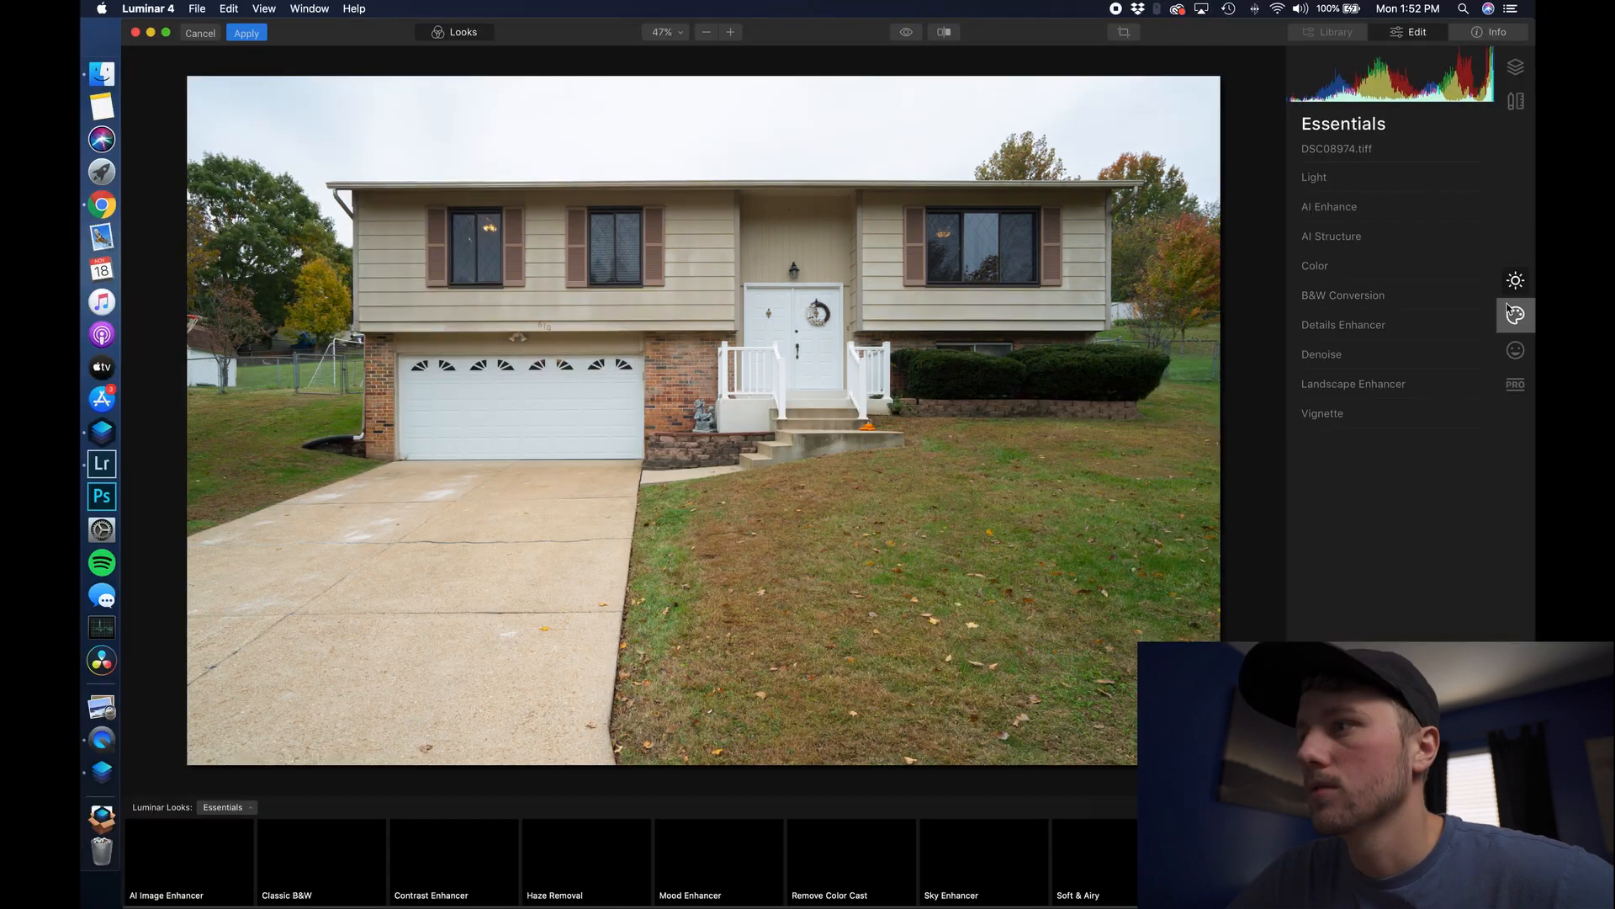
# - Apply the custom Blue 1.JPG sky to the split-level house and zoom to check the roof edge
pyautogui.click(1515, 315)
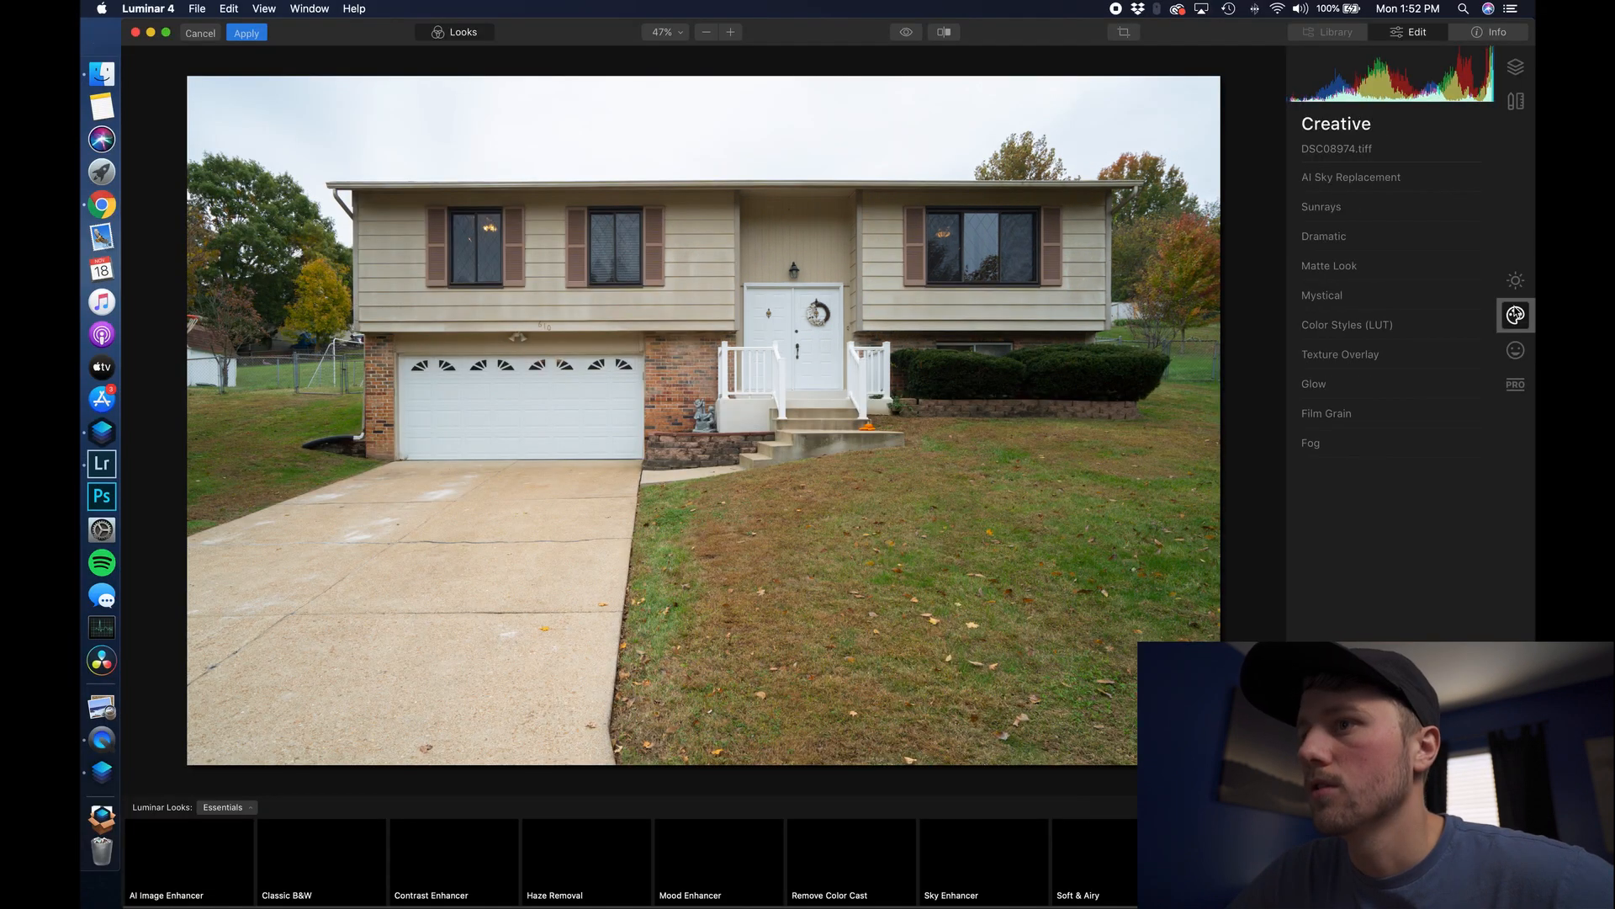
pyautogui.click(1367, 178)
pyautogui.click(1393, 211)
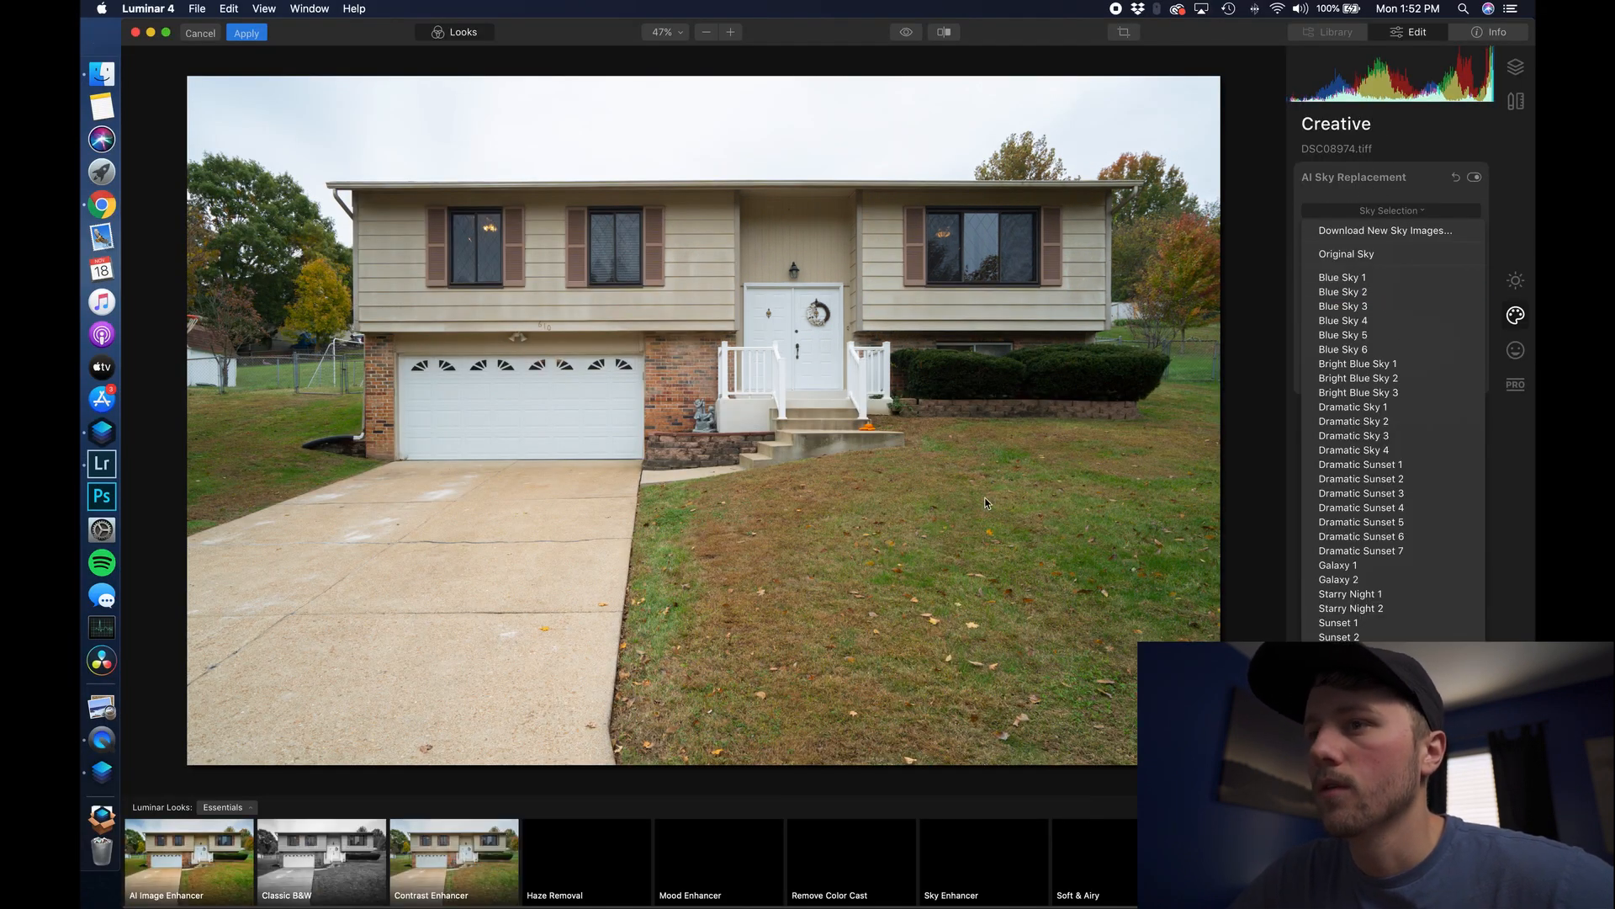
pyautogui.click(1372, 703)
pyautogui.click(1093, 479)
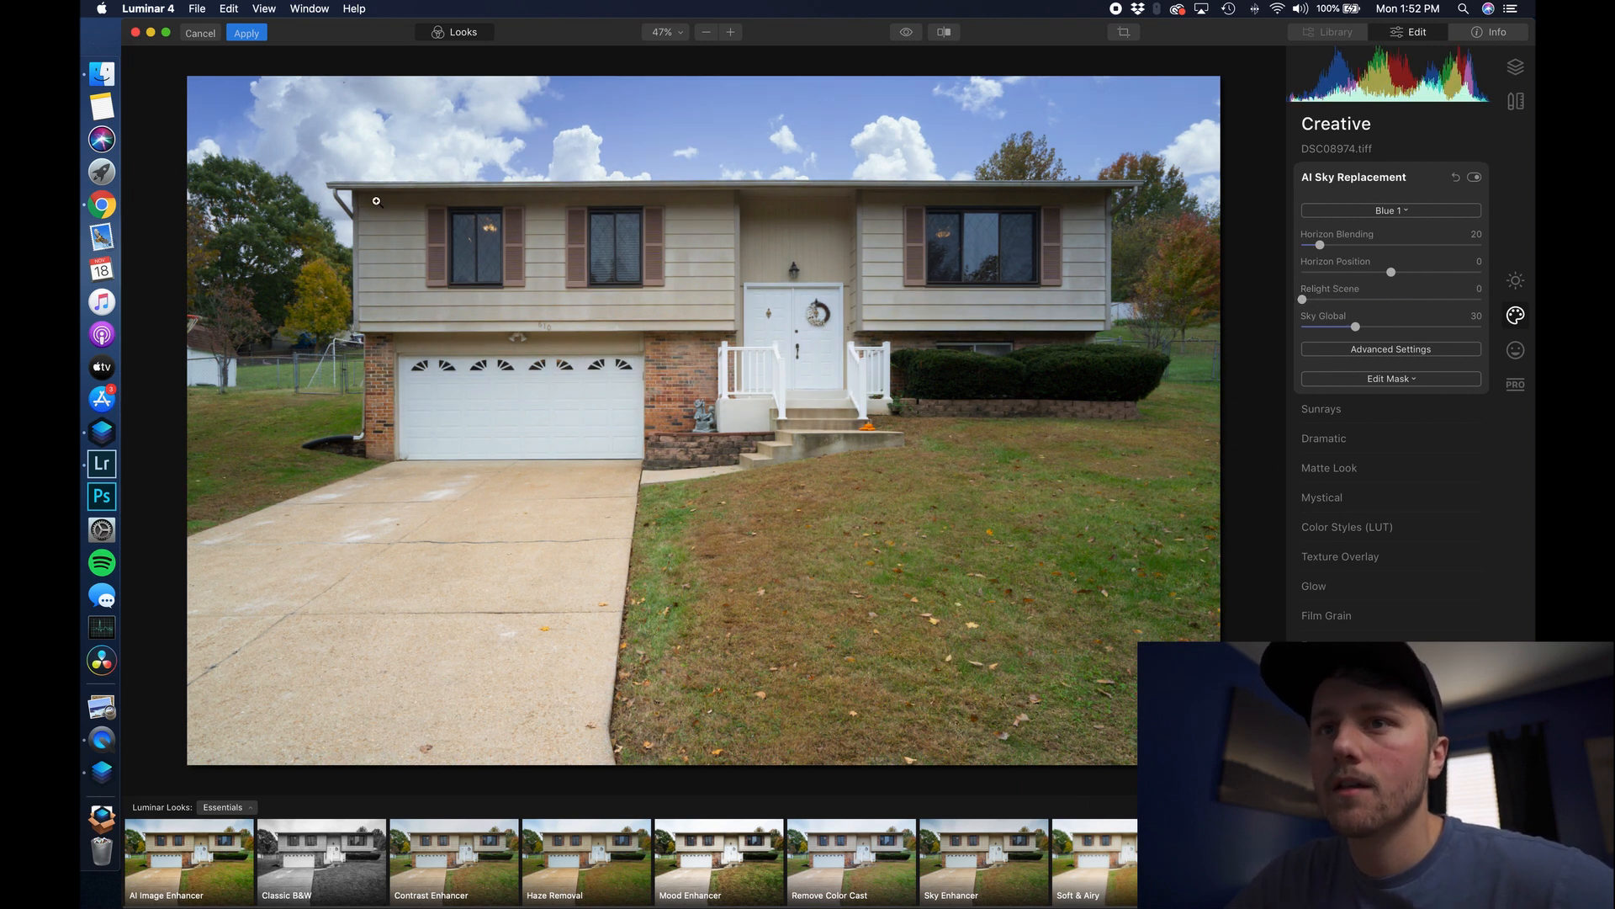
pyautogui.click(348, 195)
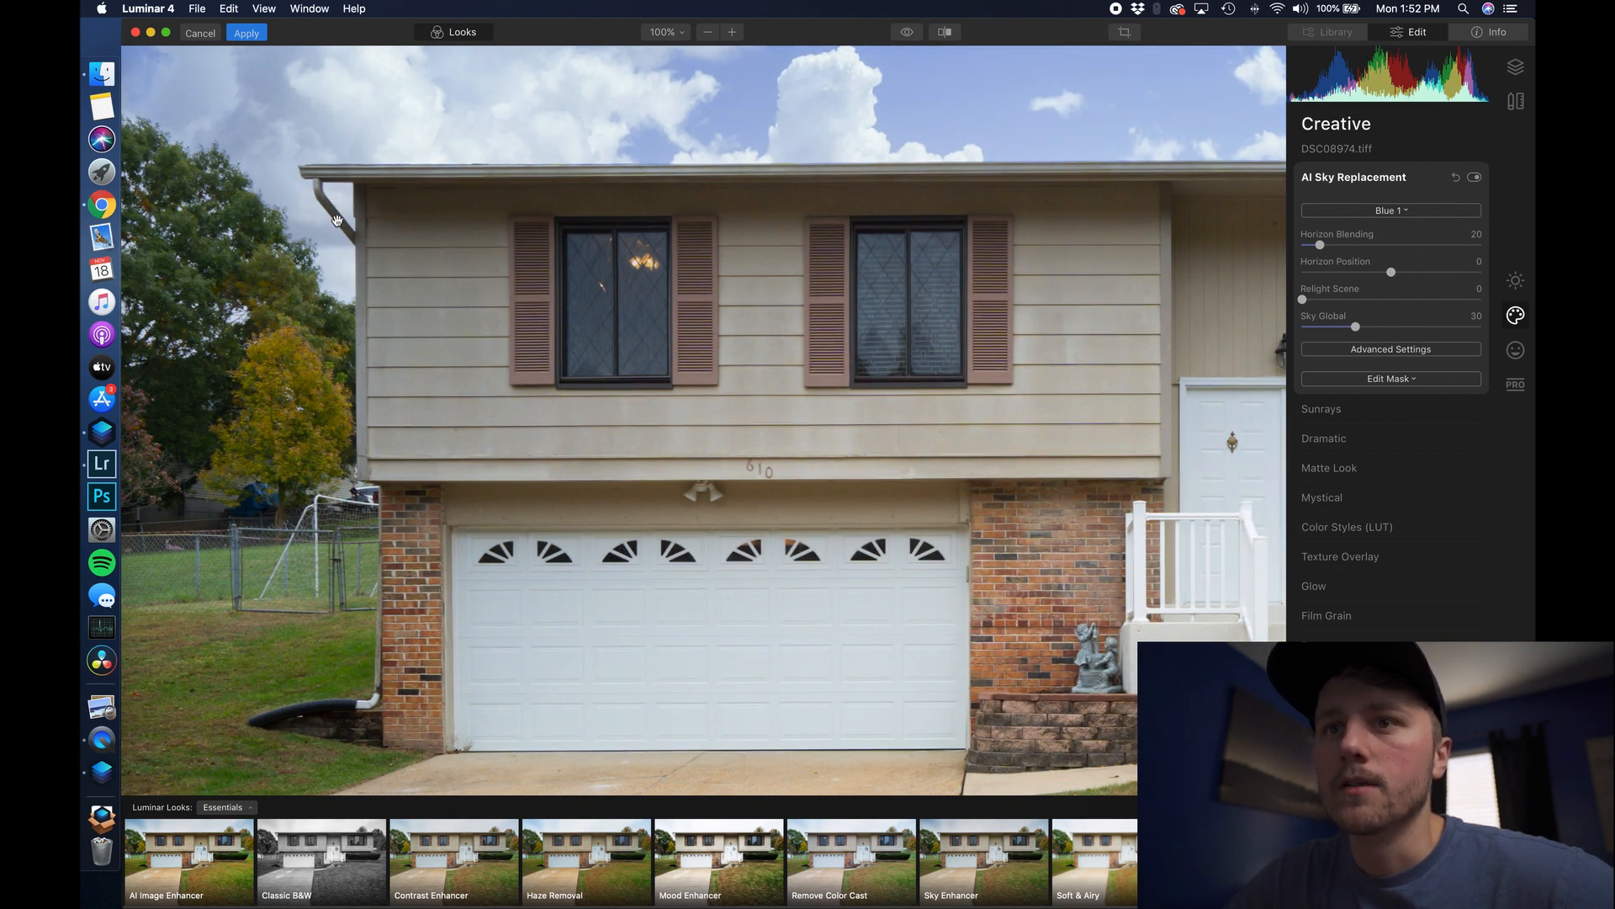
pyautogui.click(341, 200)
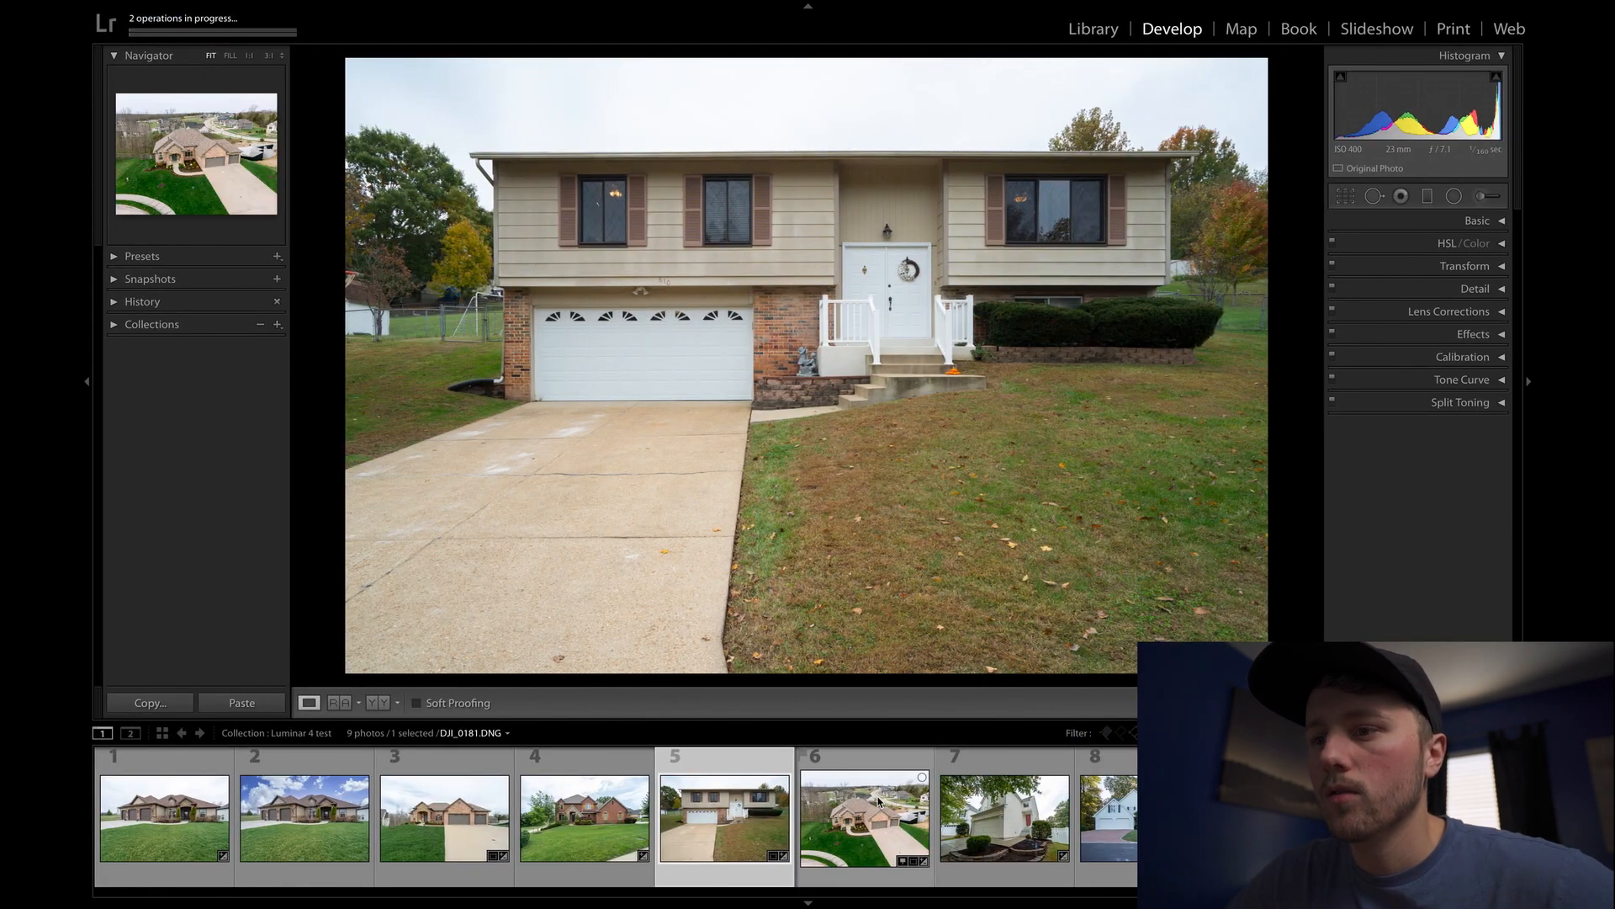
# - Send the sixth photo, aerial DJI_0181.tiff, to Luminar 4 as an editable copy
pyautogui.click(882, 802)
pyautogui.rightClick(882, 802)
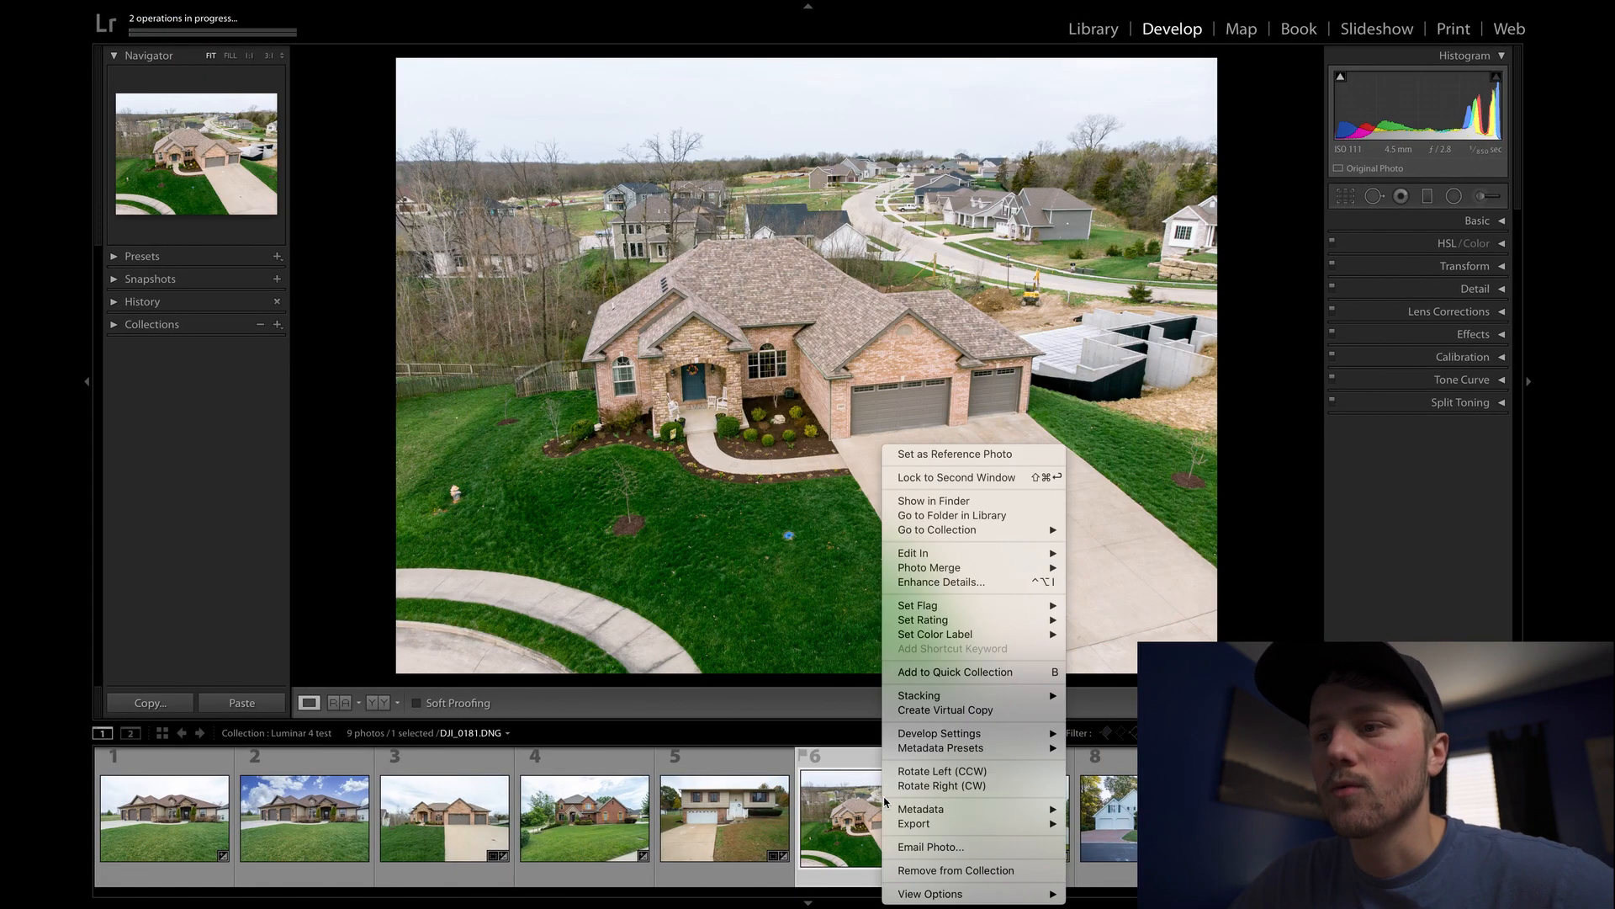
pyautogui.moveTo(932, 831)
pyautogui.click(1110, 865)
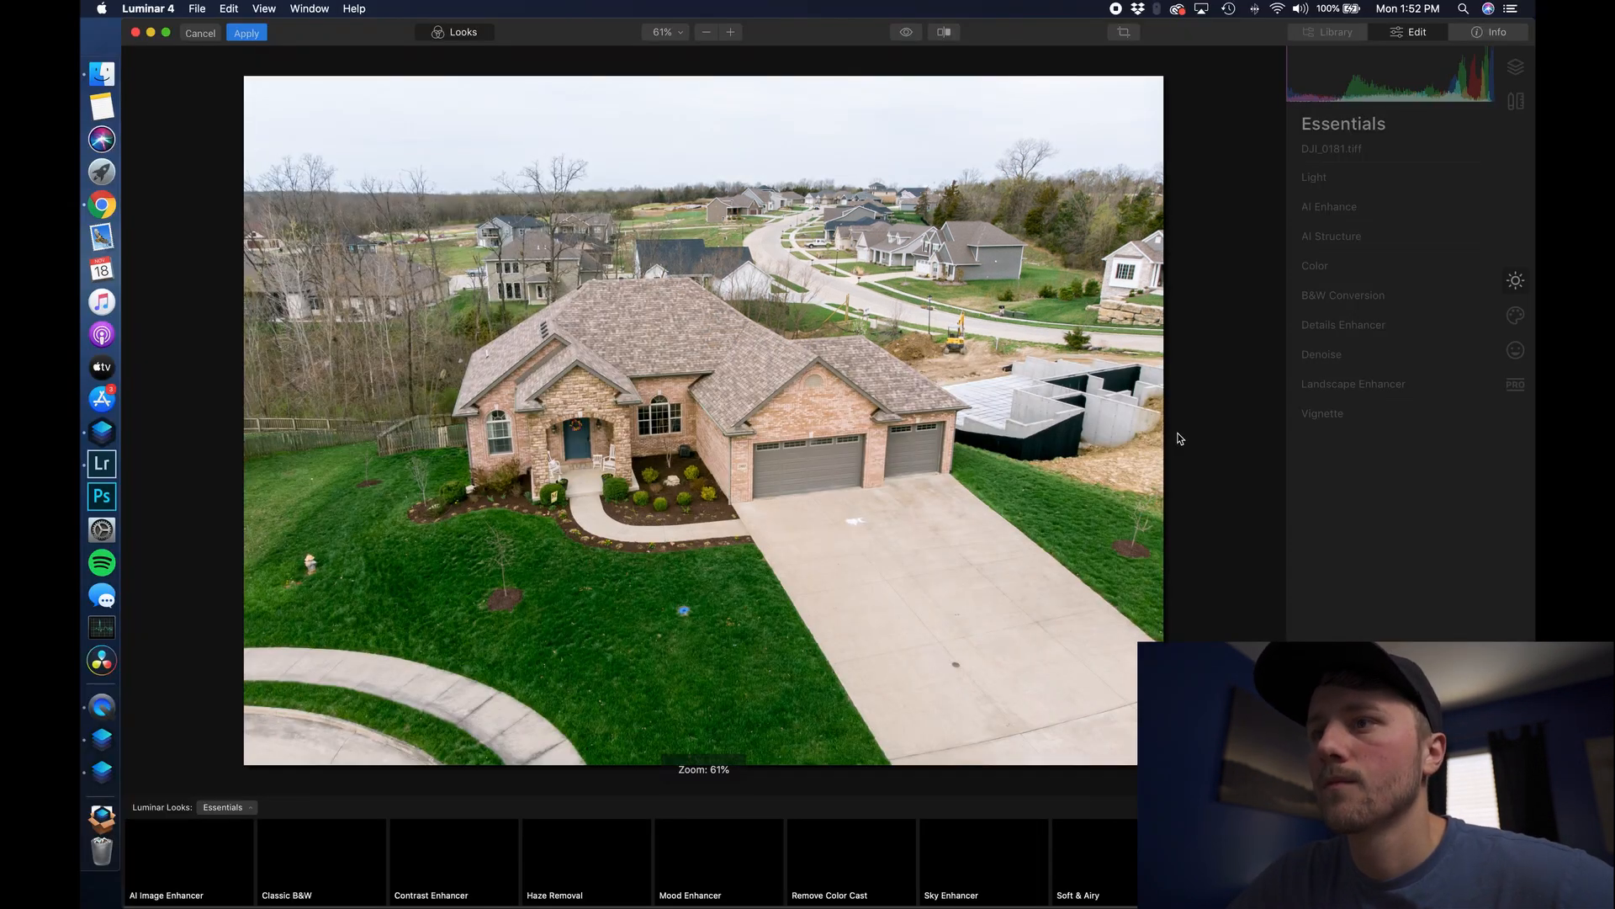
# - Load Blue 1.JPG as the custom AI Sky Replacement sky for the aerial photo
pyautogui.click(1515, 316)
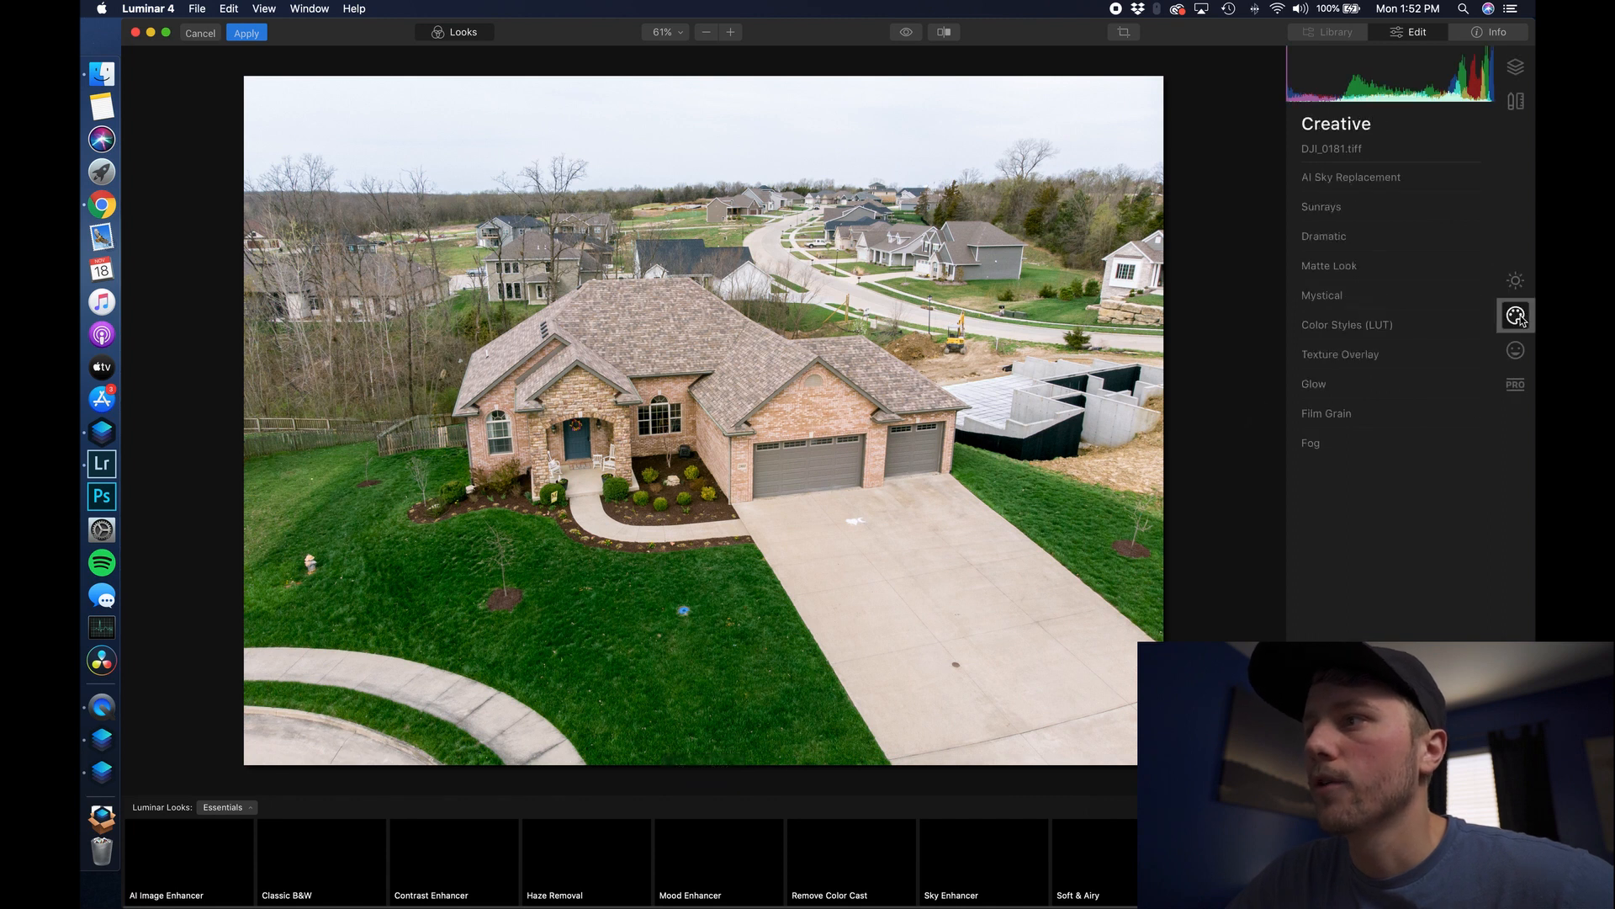
pyautogui.click(1320, 184)
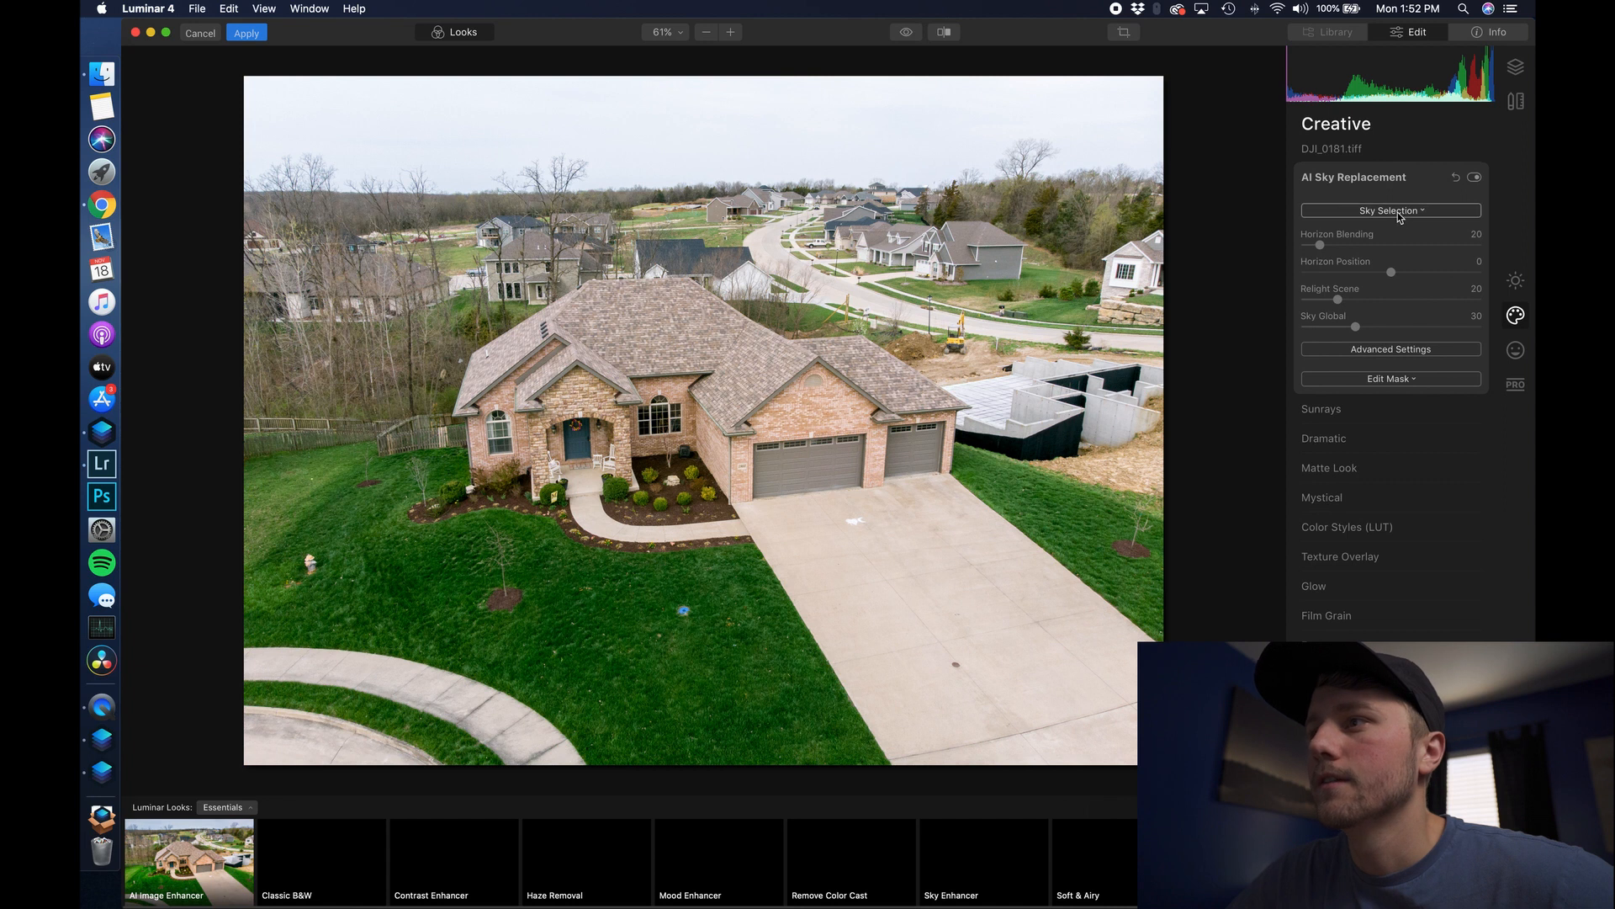
pyautogui.click(1399, 210)
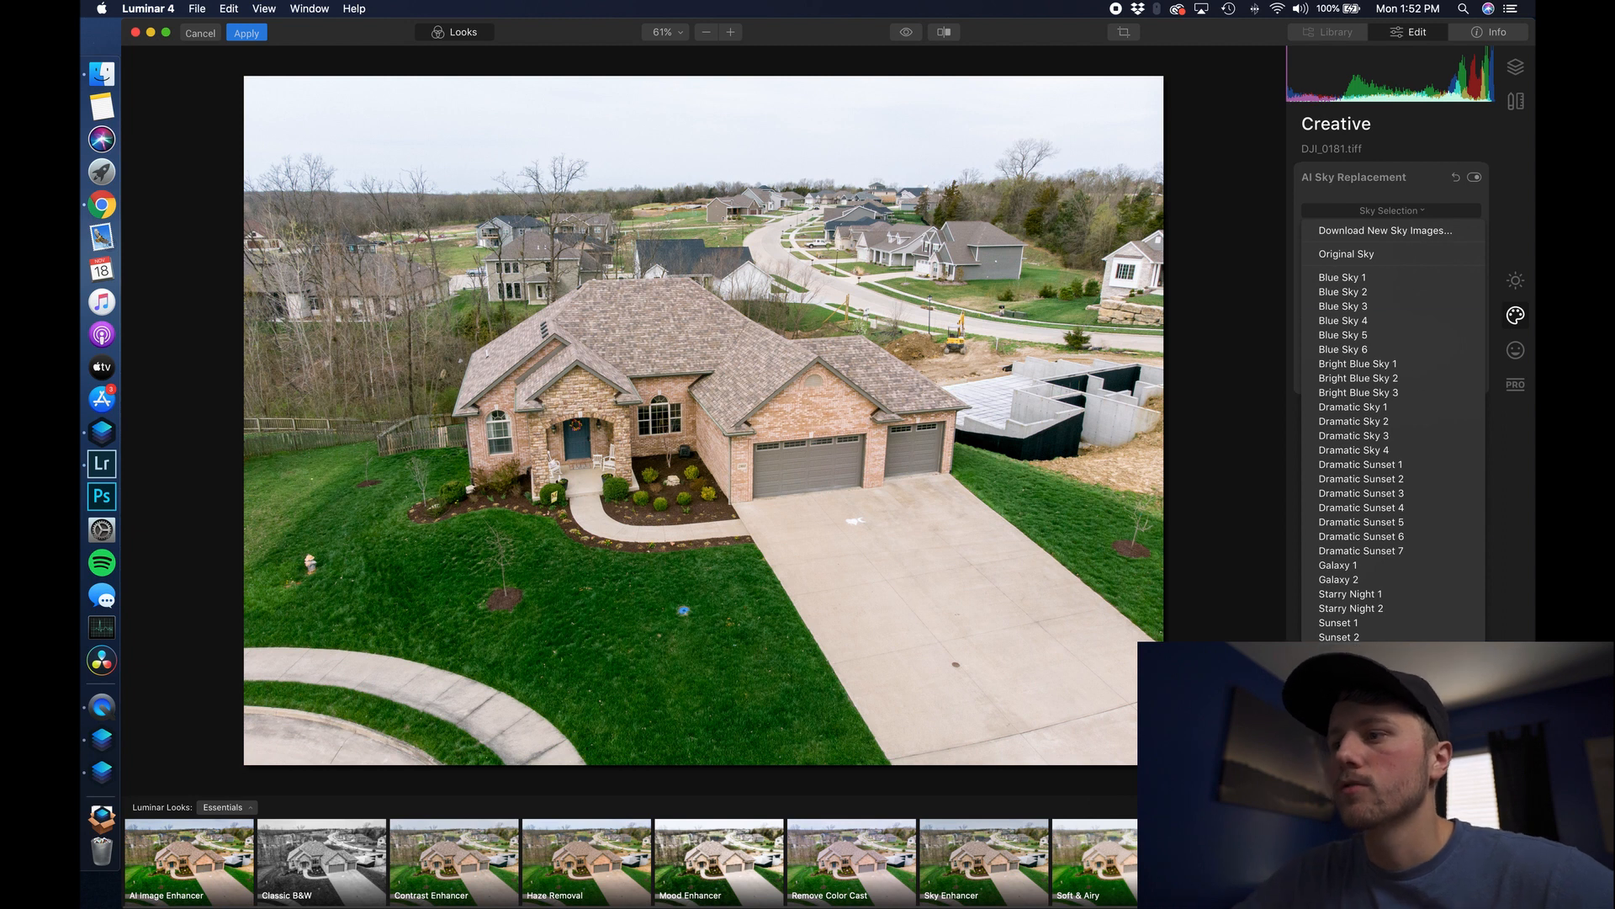
pyautogui.click(1372, 536)
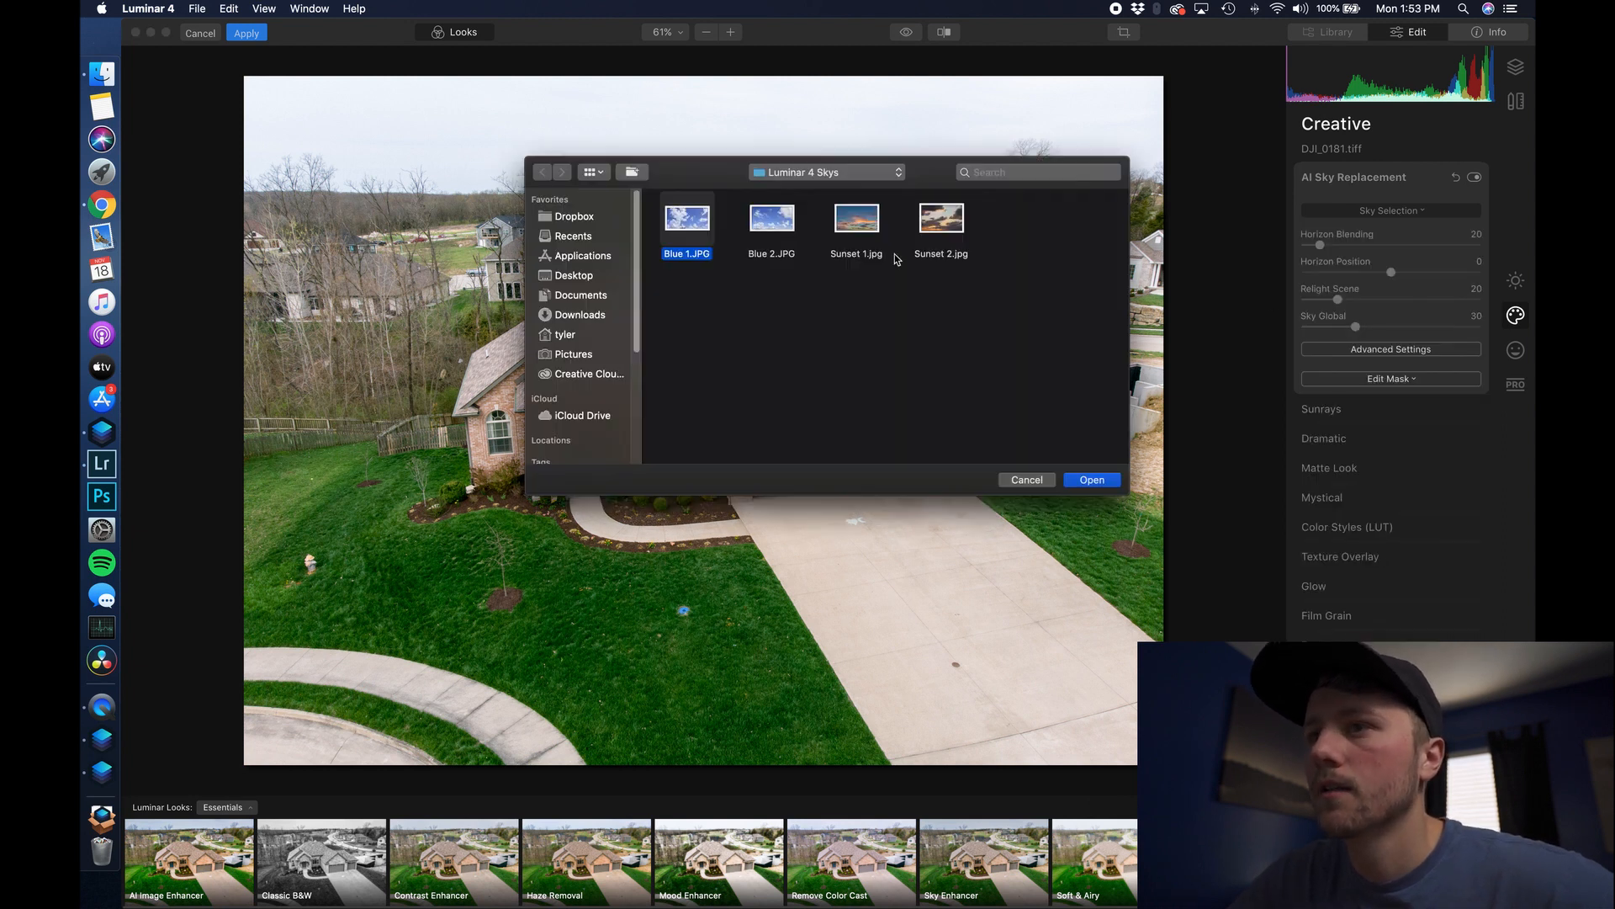
pyautogui.click(1093, 479)
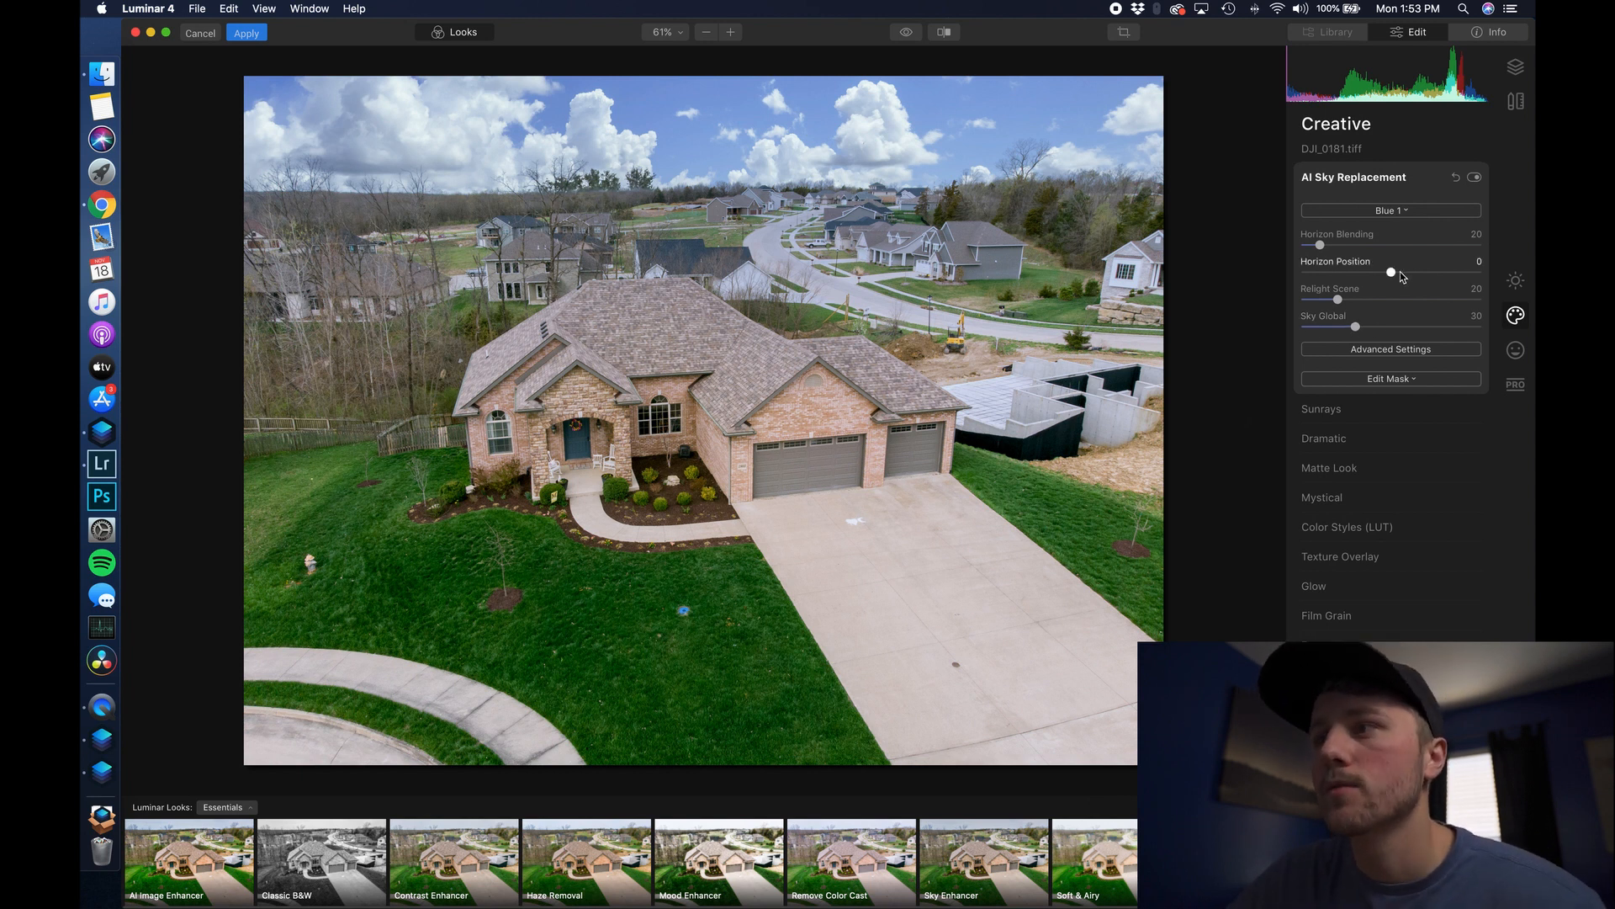
# - Set Horizon Position to -24 and zoom in to check the sky blend behind distant houses
pyautogui.moveTo(1392, 272)
pyautogui.mouseDown()
pyautogui.moveTo(1348, 276)
pyautogui.moveTo(1369, 276)
pyautogui.mouseUp()
pyautogui.moveTo(1371, 277); pyautogui.dragTo(1371, 281)
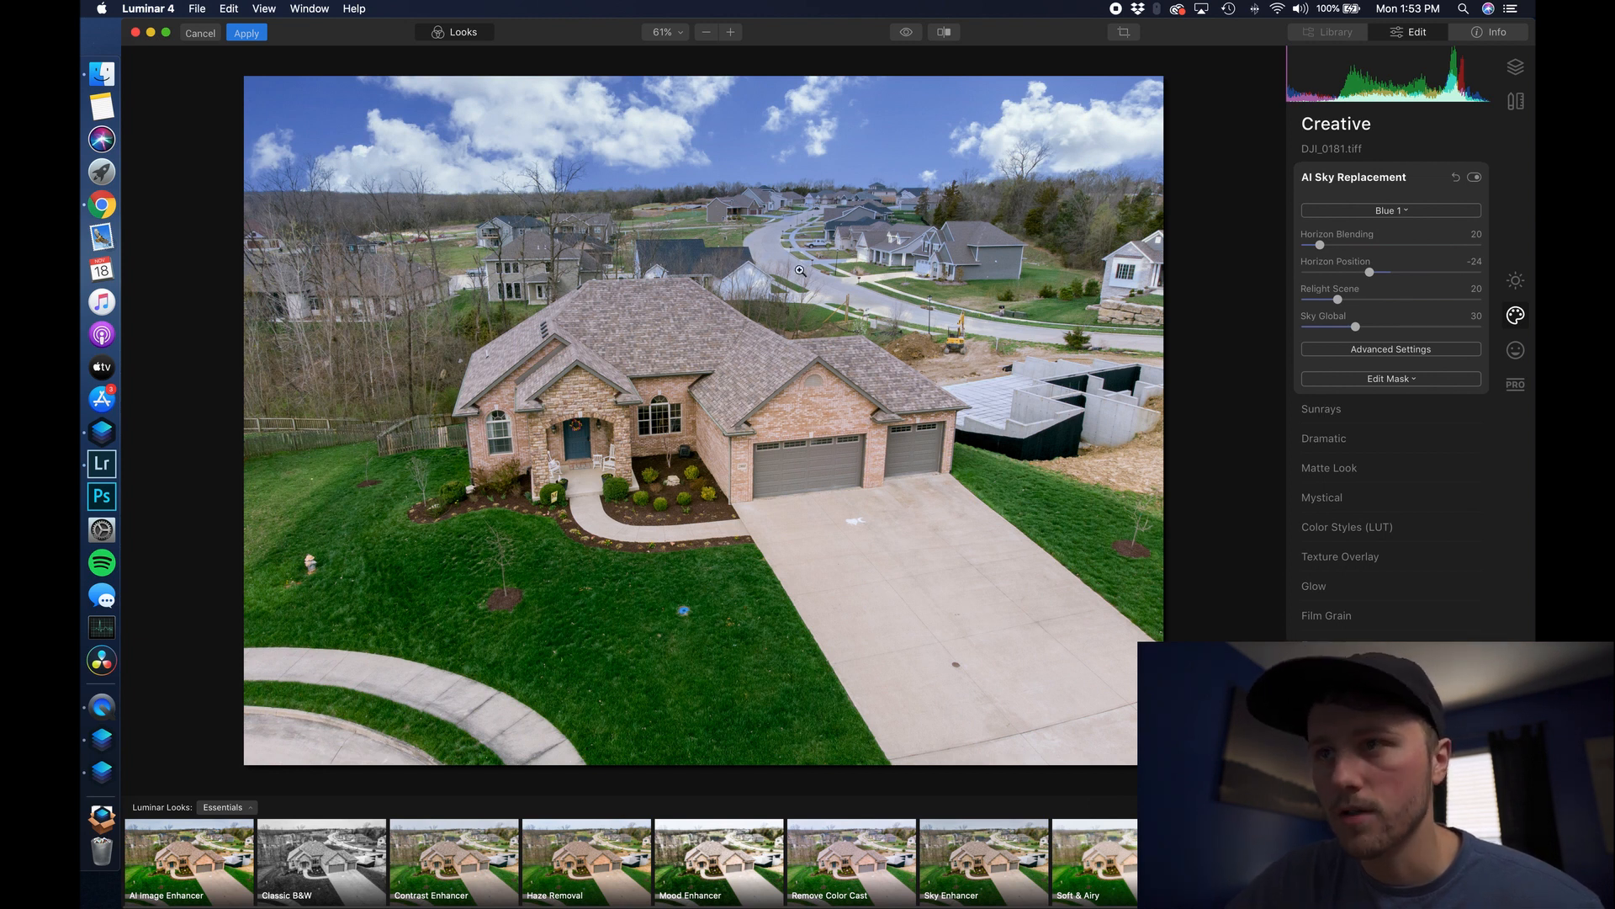
pyautogui.click(750, 289)
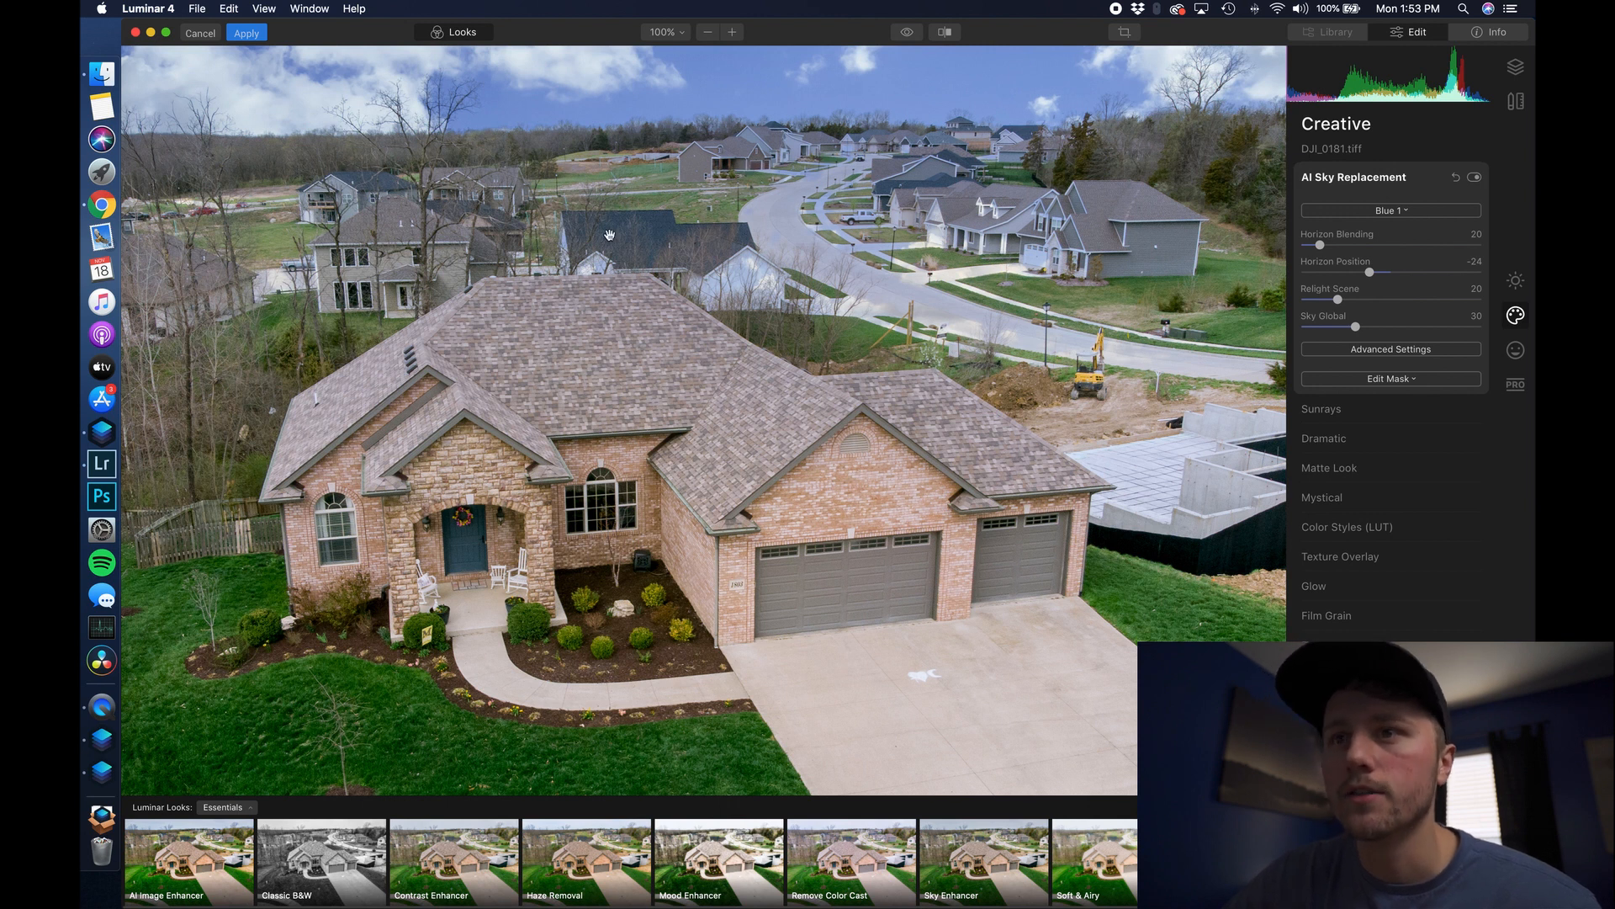
pyautogui.moveTo(627, 219); pyautogui.dragTo(1081, 198)
pyautogui.click(1084, 242)
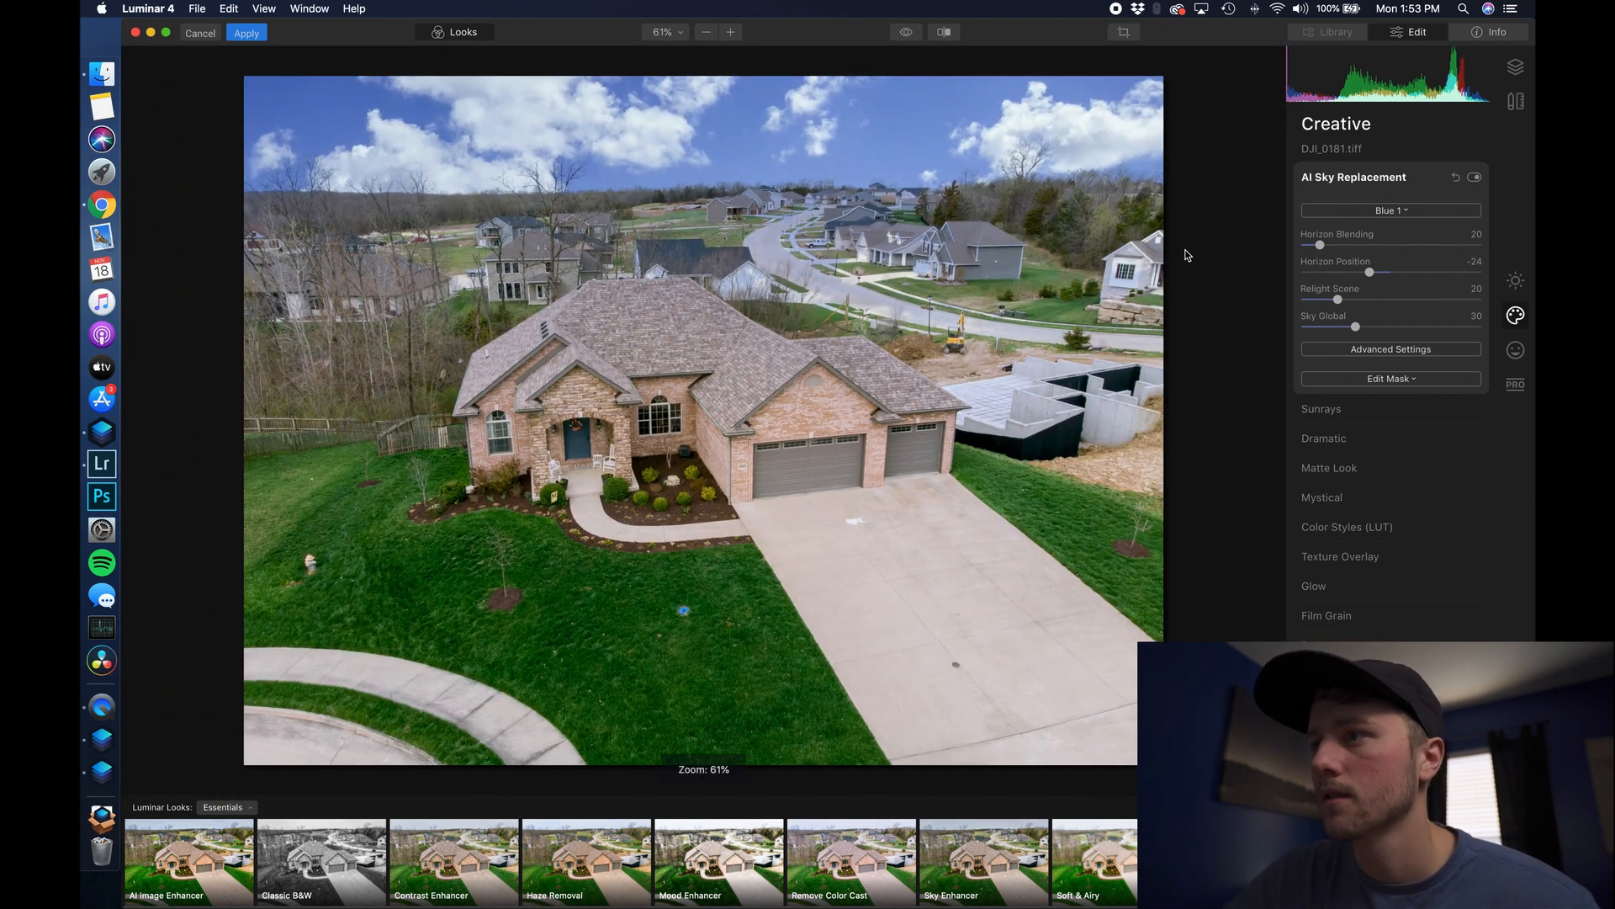
pyautogui.click(1390, 379)
# - Set the sky mask brush to Erase with size 191 and 50% opacity
pyautogui.click(1344, 396)
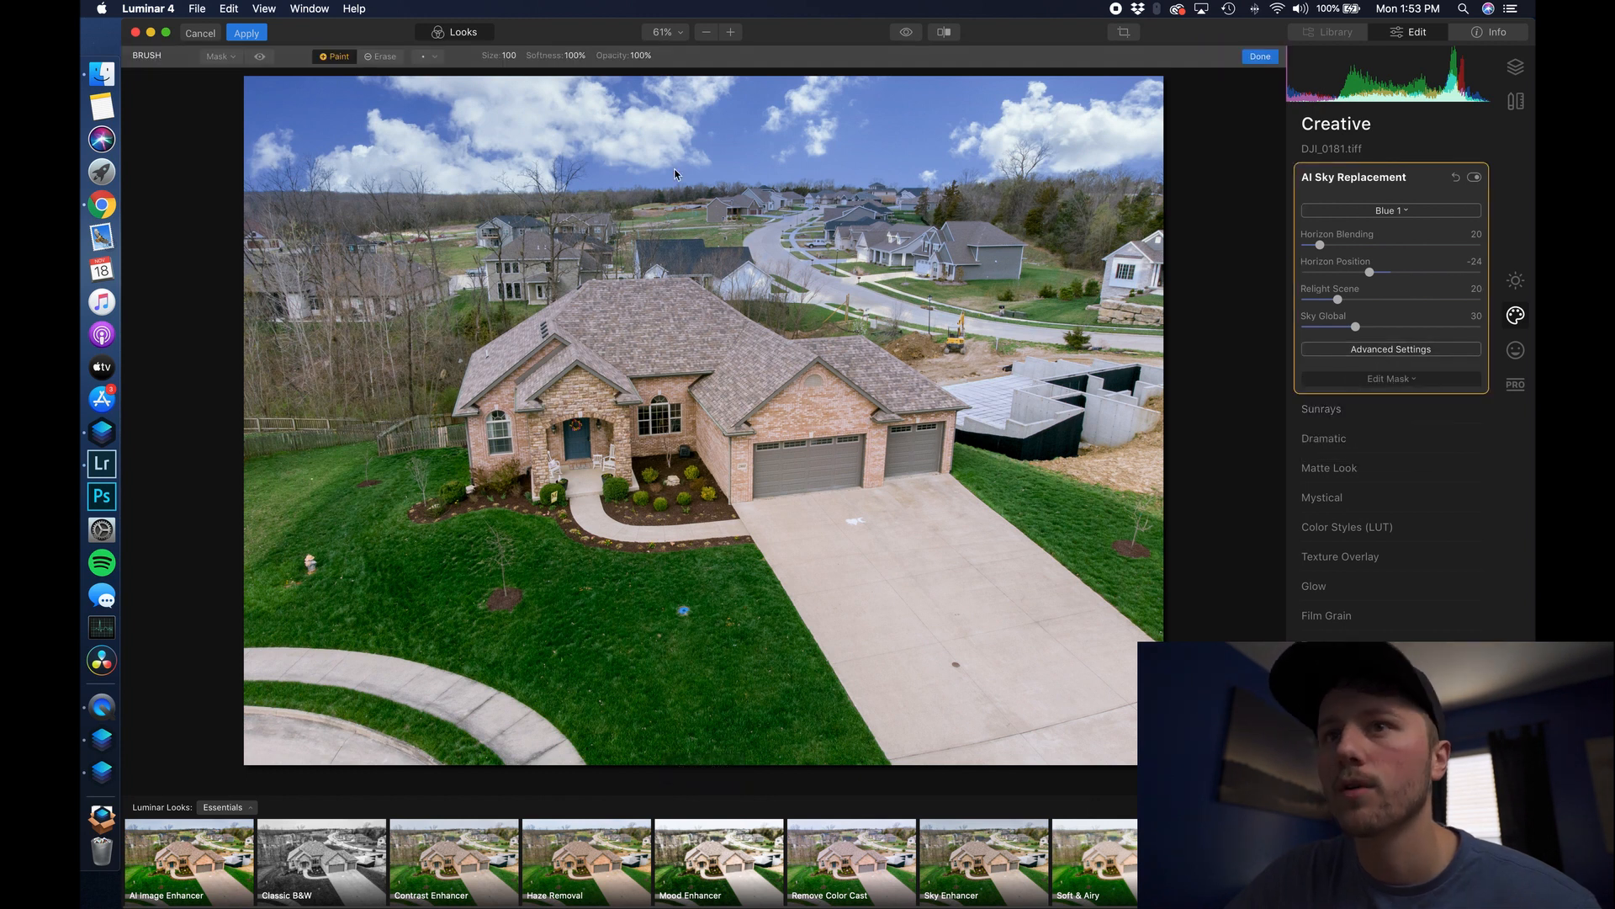
pyautogui.click(389, 58)
pyautogui.click(439, 63)
pyautogui.moveTo(454, 104); pyautogui.dragTo(459, 103)
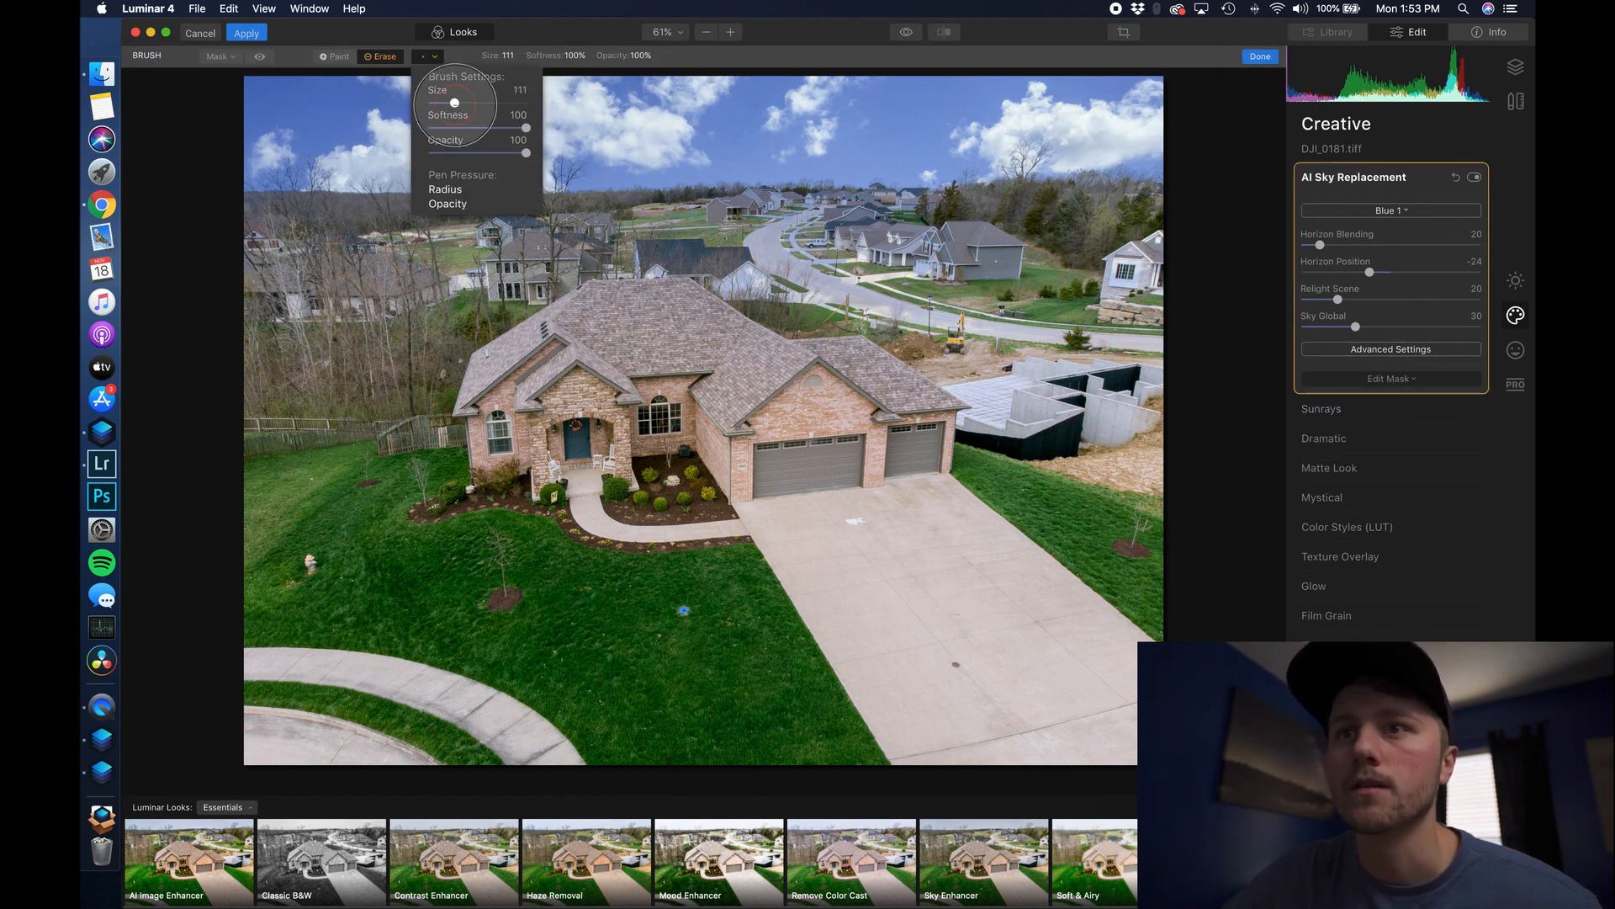
pyautogui.click(668, 204)
pyautogui.press(']')
pyautogui.press(']')
pyautogui.press(']')
pyautogui.press(']')
pyautogui.press(']')
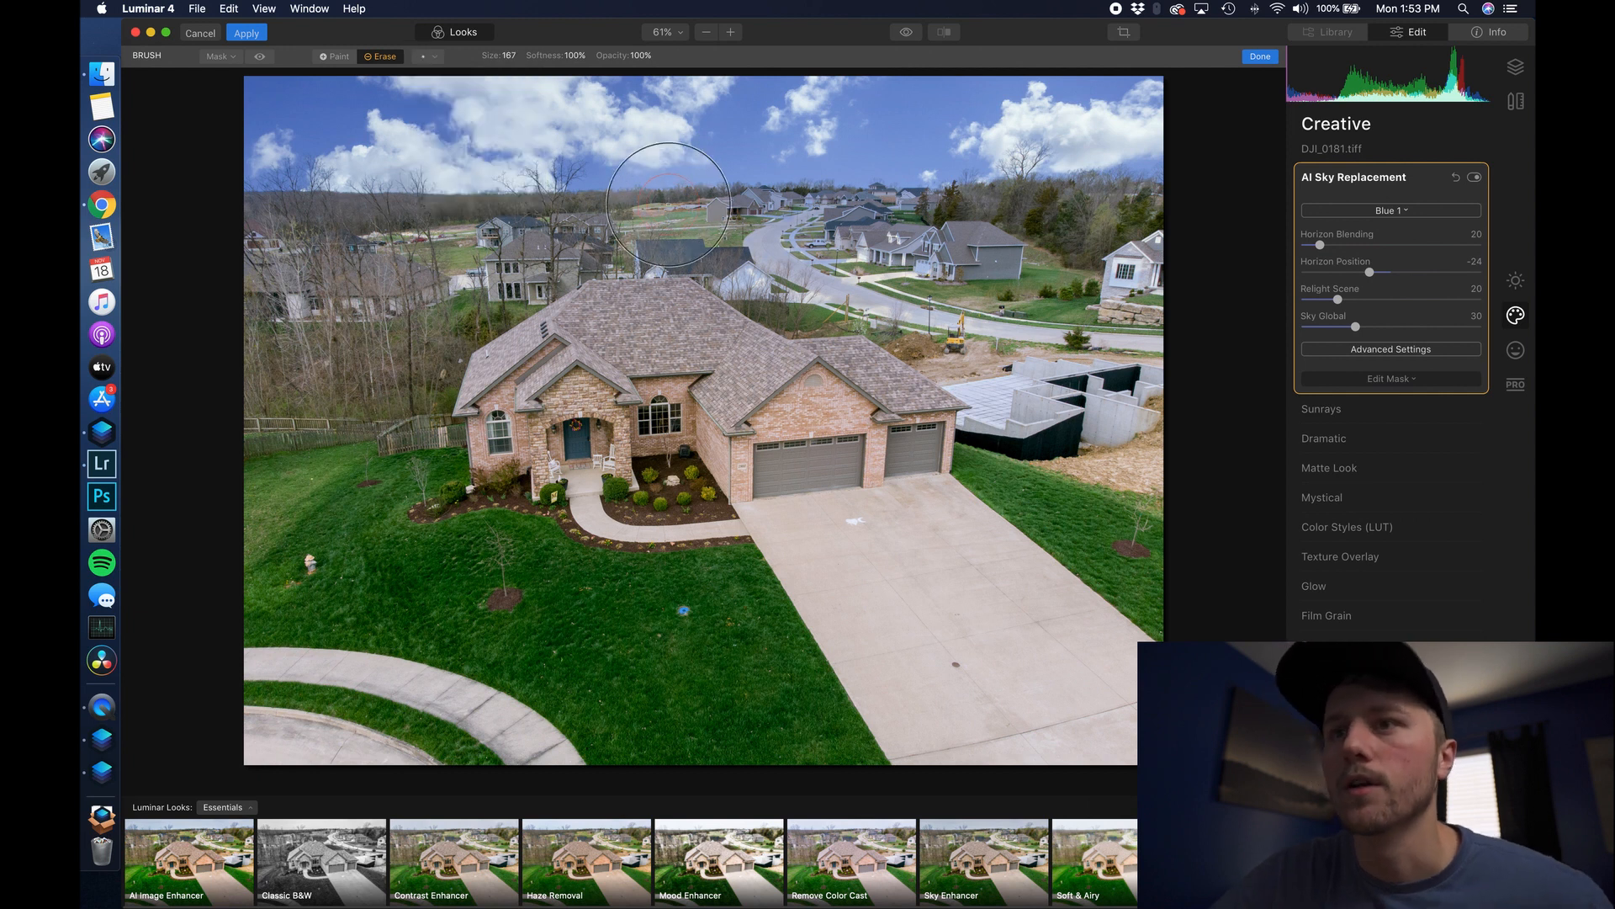
pyautogui.click(433, 57)
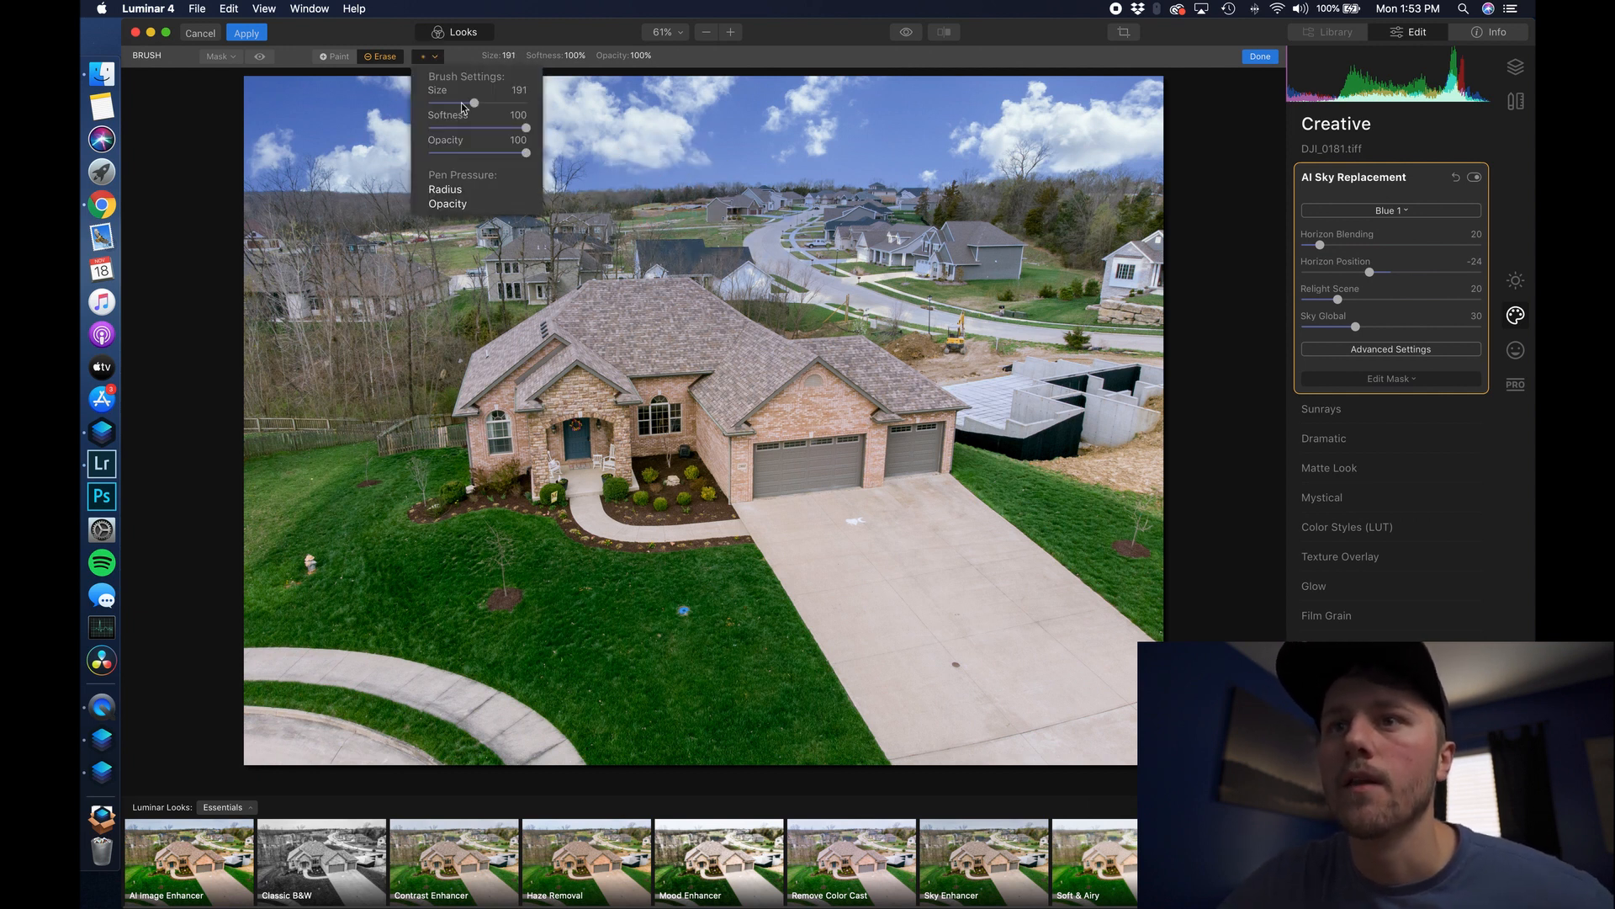
pyautogui.moveTo(525, 152); pyautogui.dragTo(477, 152)
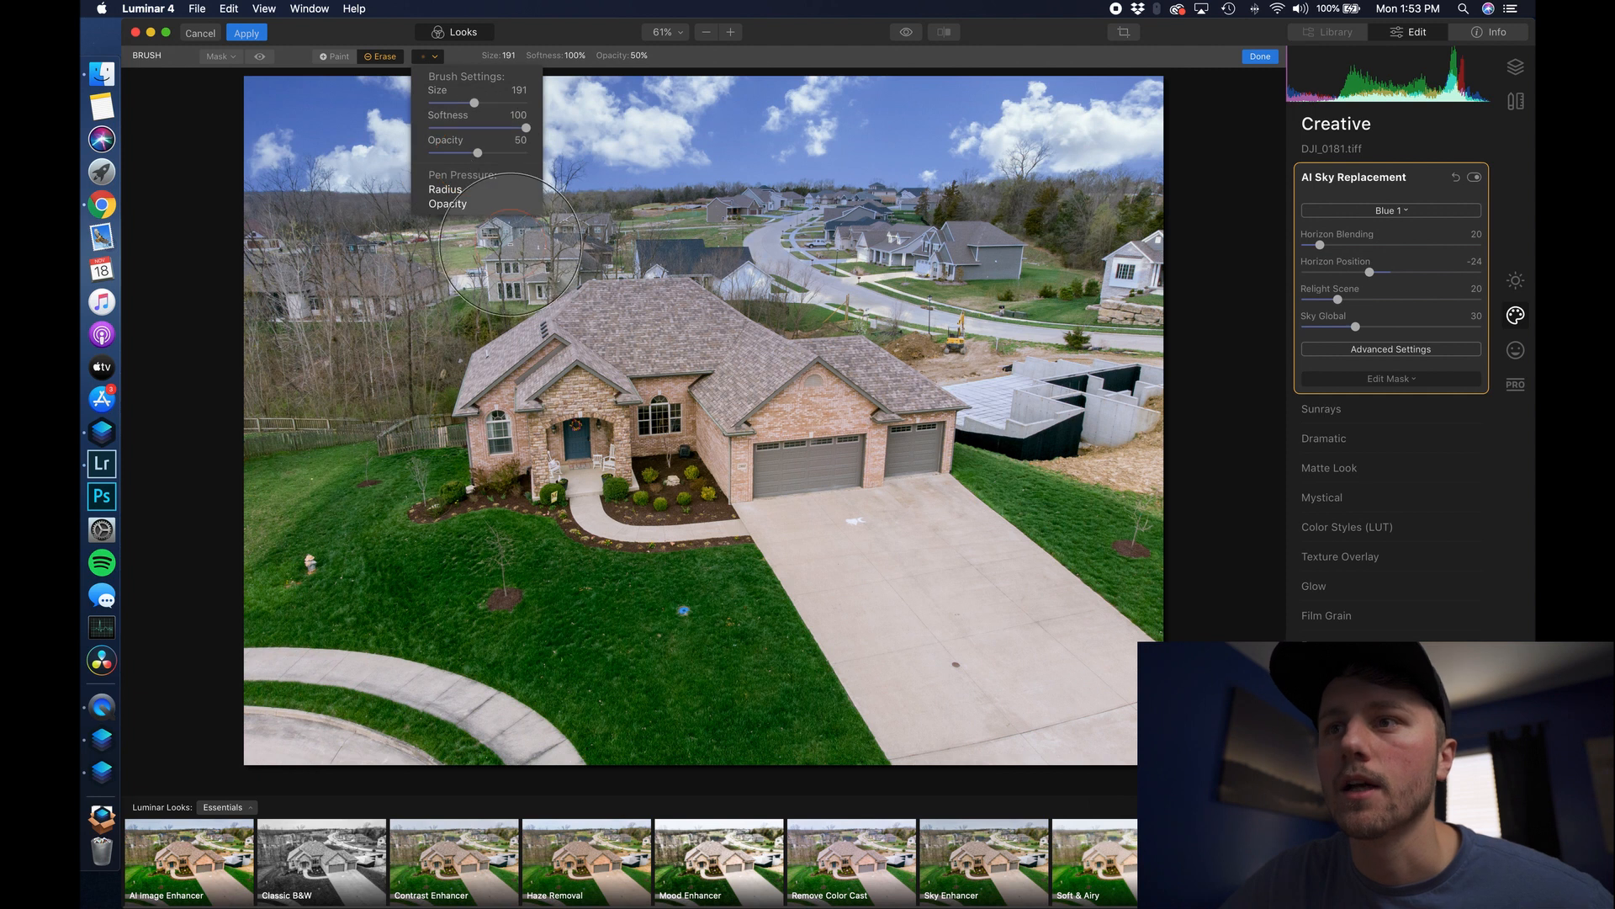
pyautogui.click(820, 318)
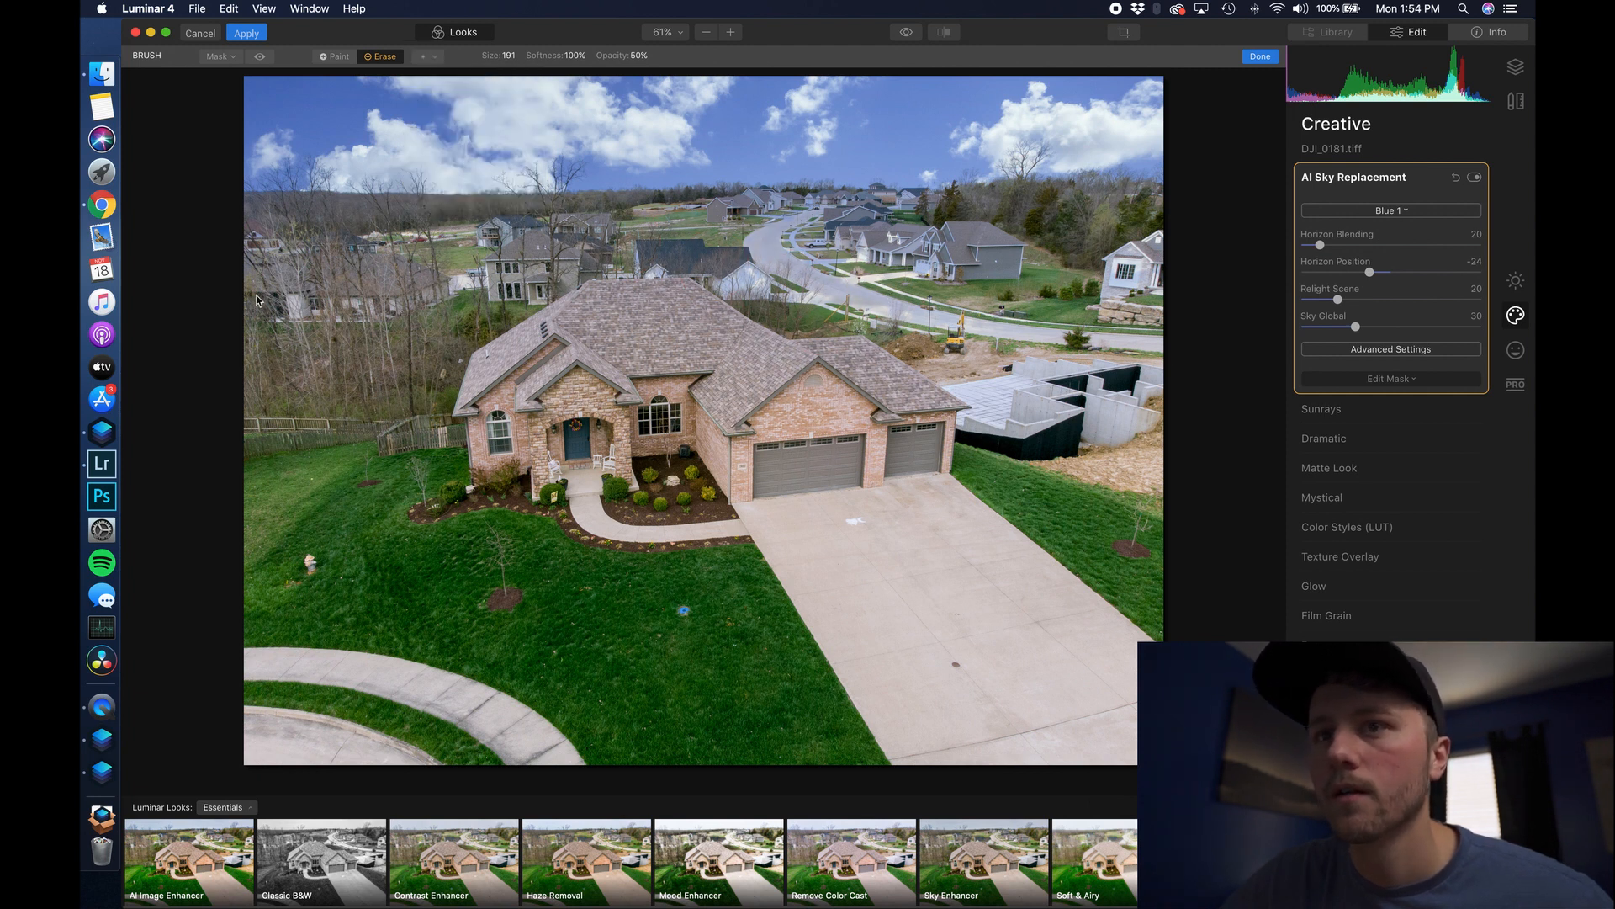
# - Erase the sky effect across the distant houses, then restore brush opacity to 100
pyautogui.moveTo(283, 254)
pyautogui.mouseDown()
pyautogui.moveTo(565, 269)
pyautogui.moveTo(1132, 241)
pyautogui.moveTo(1137, 284)
pyautogui.moveTo(651, 300)
pyautogui.moveTo(1141, 346)
pyautogui.moveTo(739, 300)
pyautogui.moveTo(788, 295)
pyautogui.moveTo(841, 331)
pyautogui.moveTo(1062, 346)
pyautogui.moveTo(708, 276)
pyautogui.moveTo(471, 292)
pyautogui.moveTo(655, 300)
pyautogui.moveTo(694, 325)
pyautogui.mouseUp()
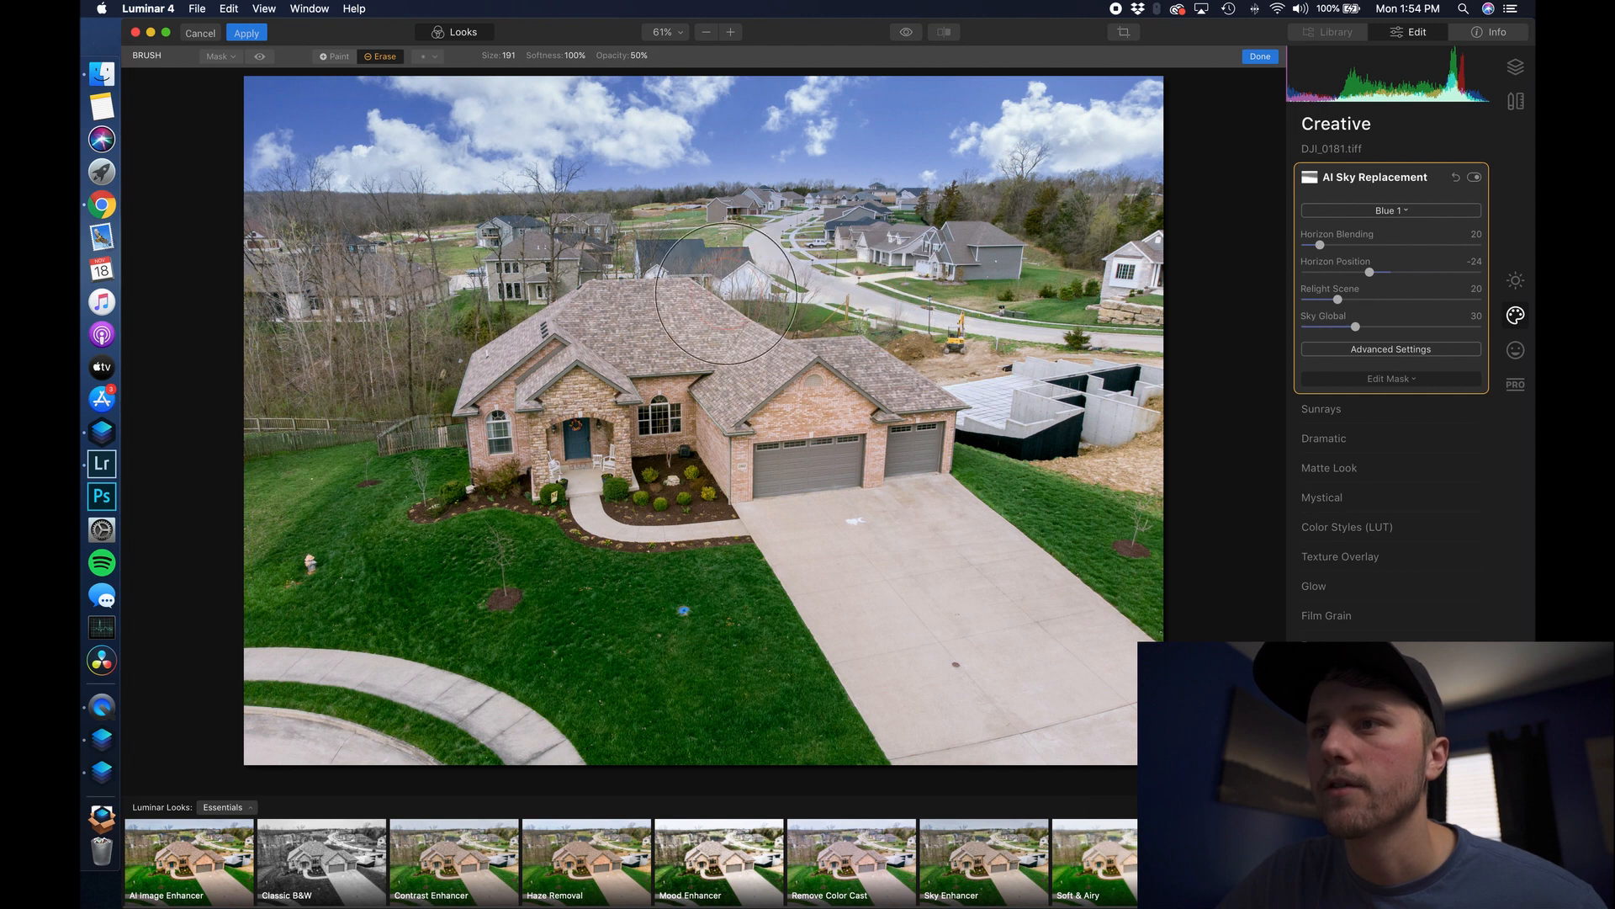
pyautogui.click(431, 57)
pyautogui.moveTo(477, 154); pyautogui.dragTo(528, 154)
pyautogui.click(836, 345)
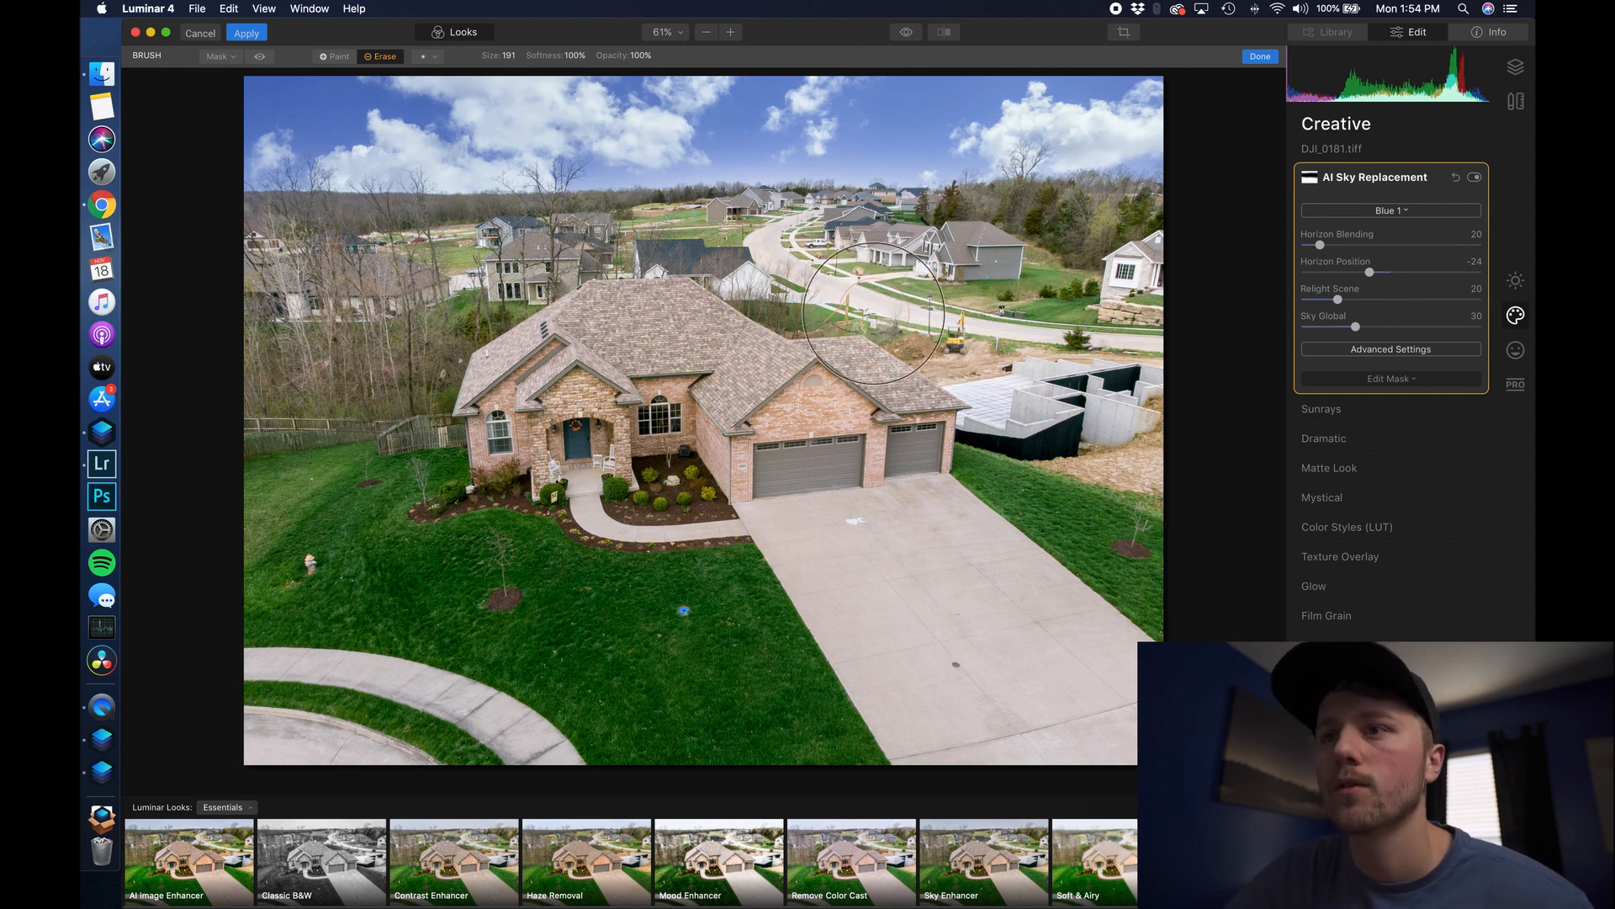
pyautogui.hotkey('ctrl', 'Right')
# - Send photo 7, the white house DSC07750.tiff, to Luminar 4 as an adjusted copy
pyautogui.click(1034, 833)
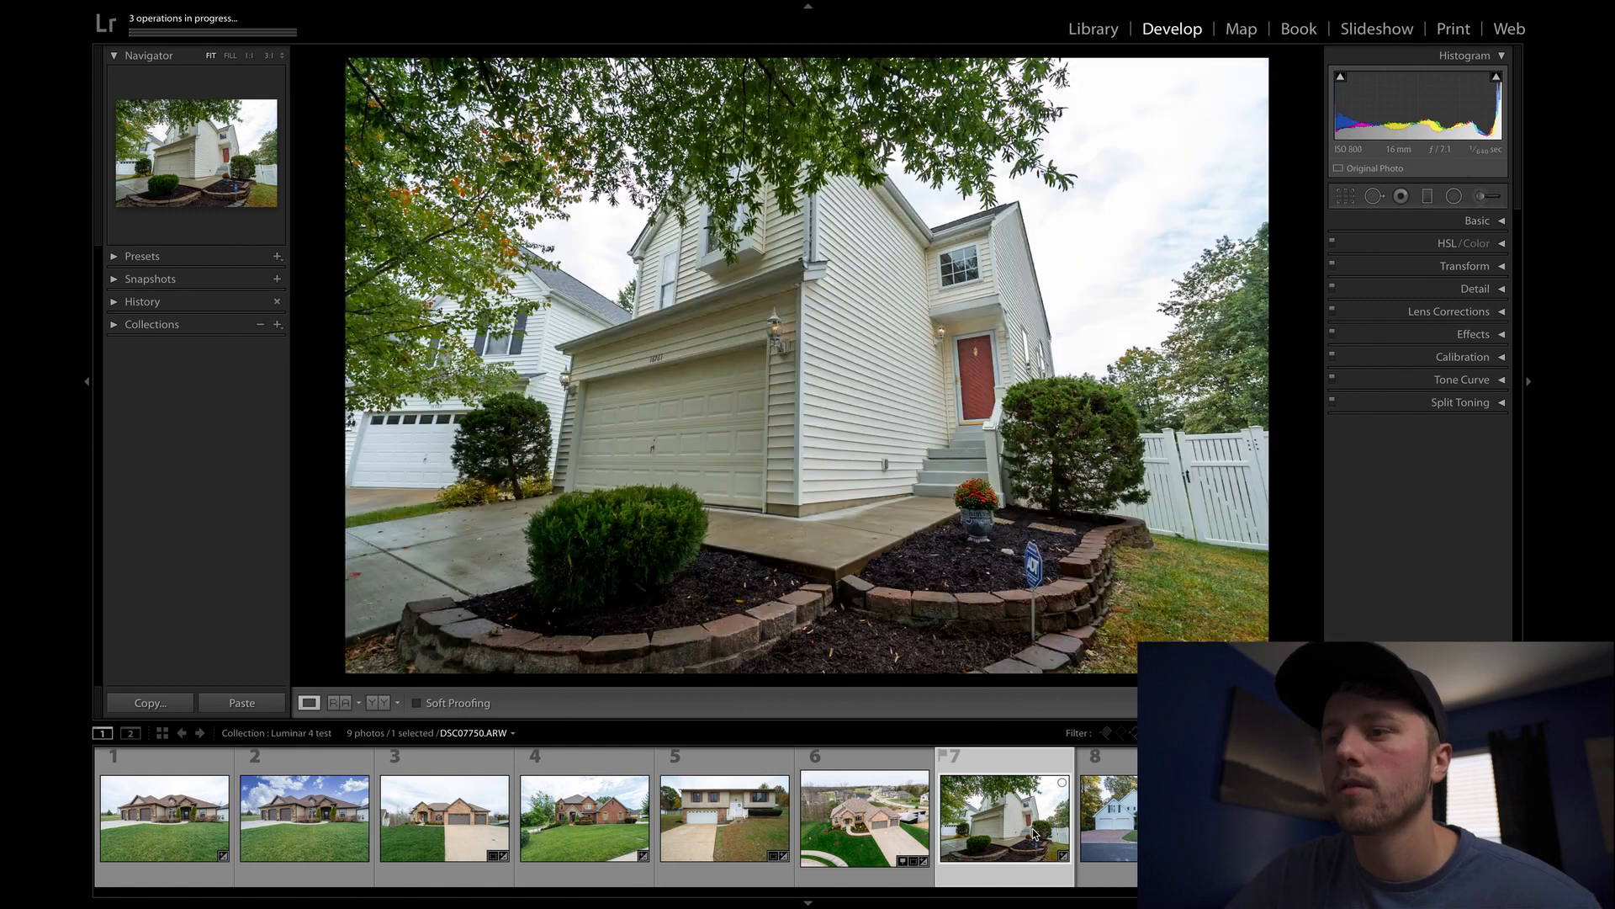
pyautogui.rightClick(1033, 833)
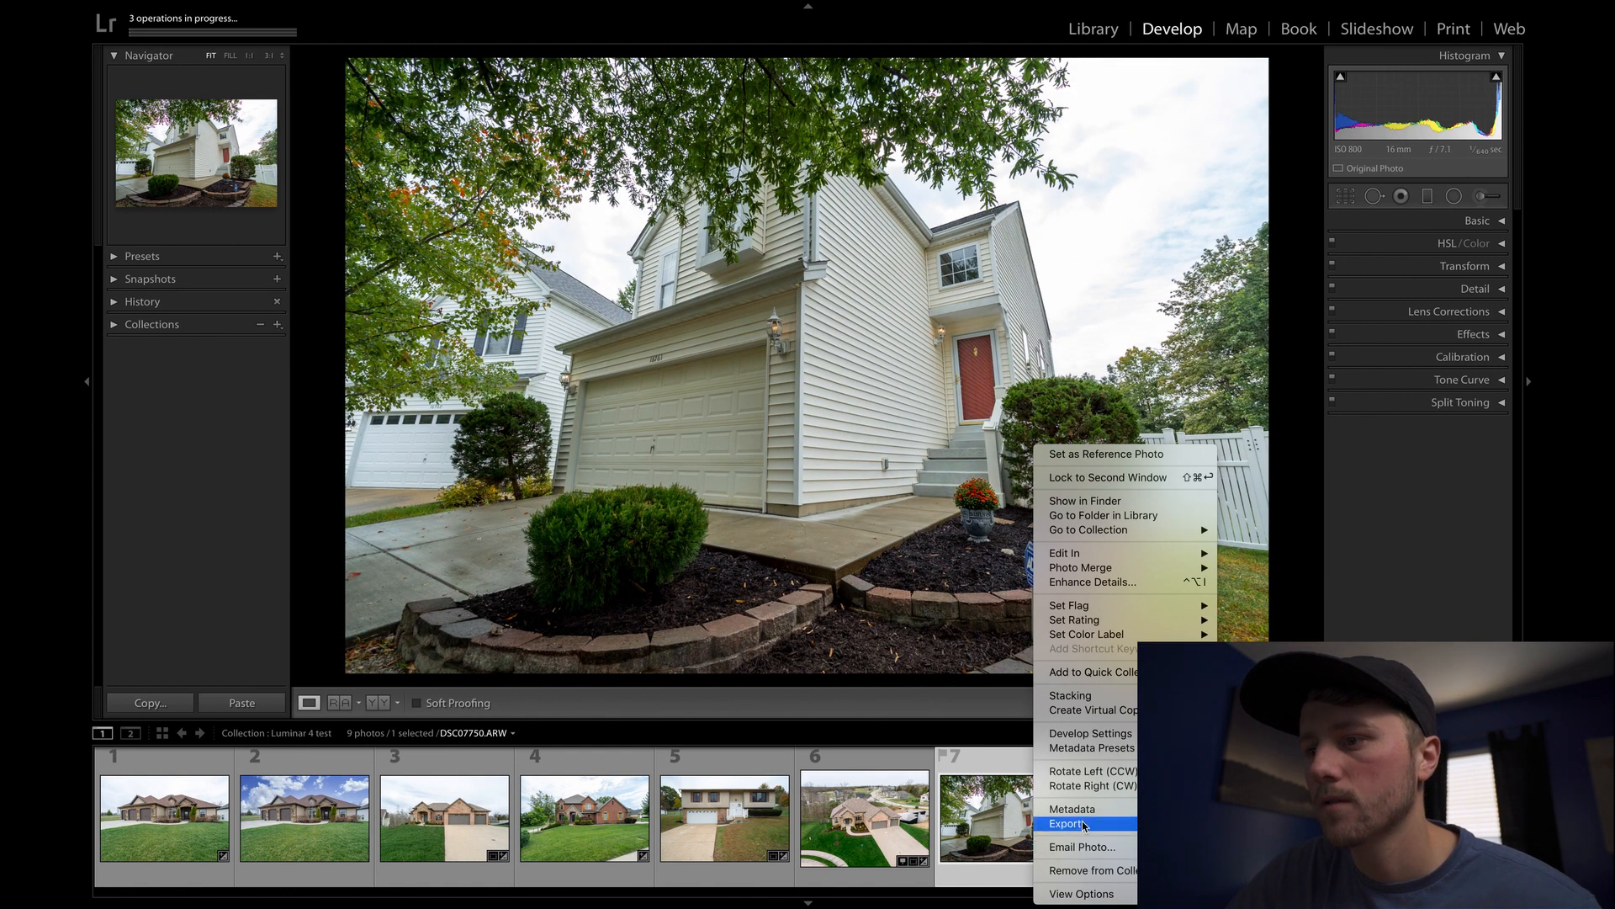
pyautogui.click(1270, 823)
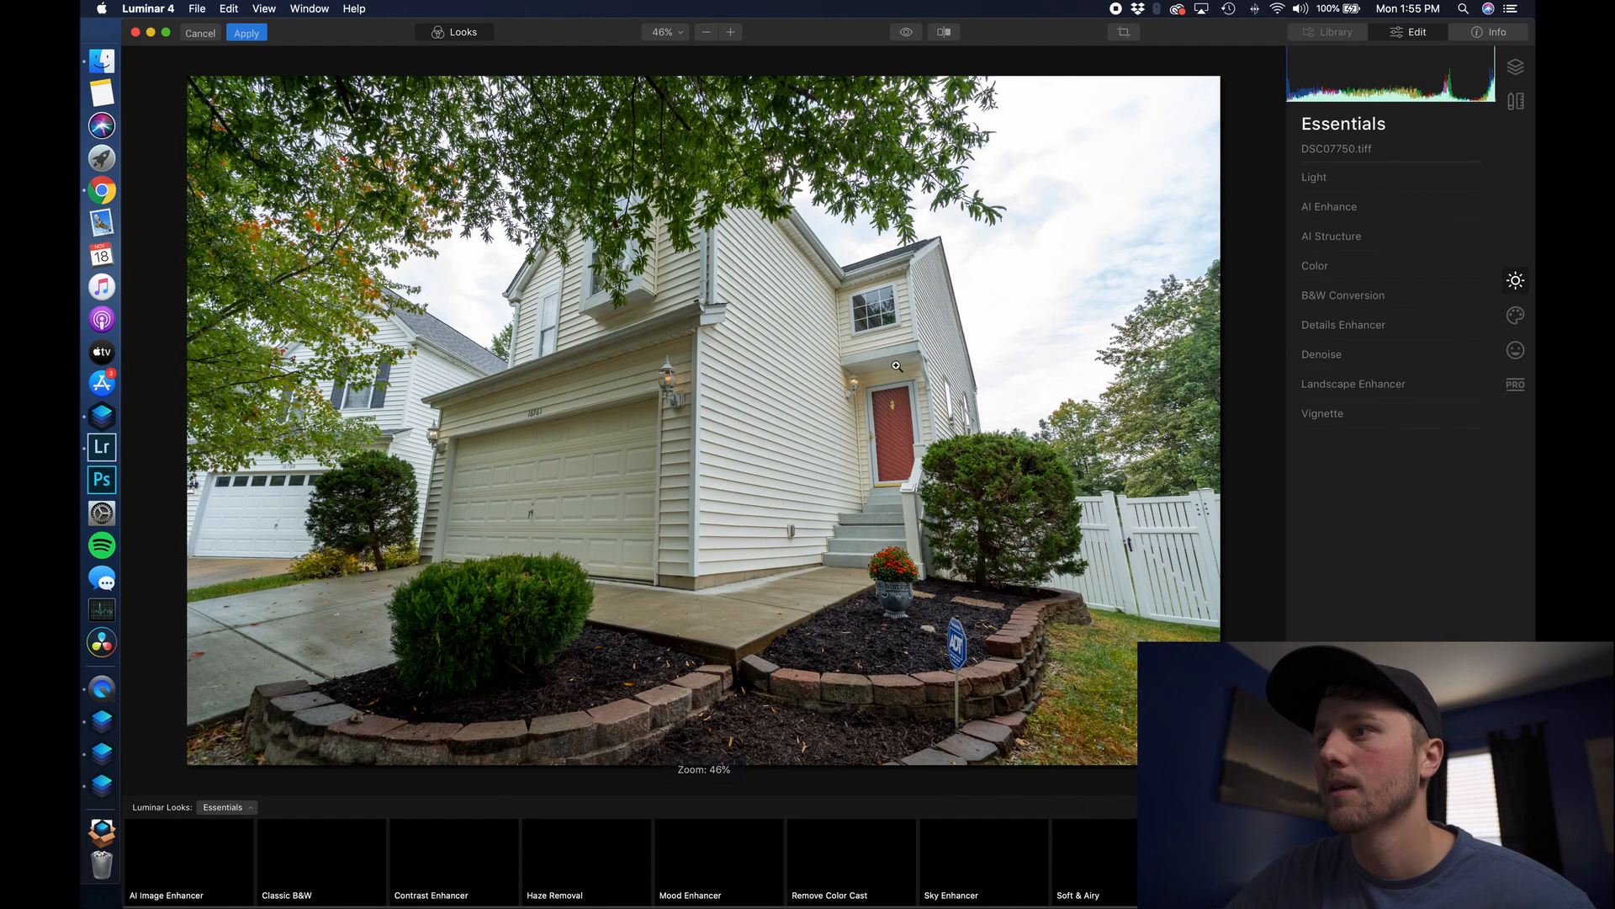
# - Apply the custom Blue 1.JPG sky to the white two-storey house photo
pyautogui.click(1515, 315)
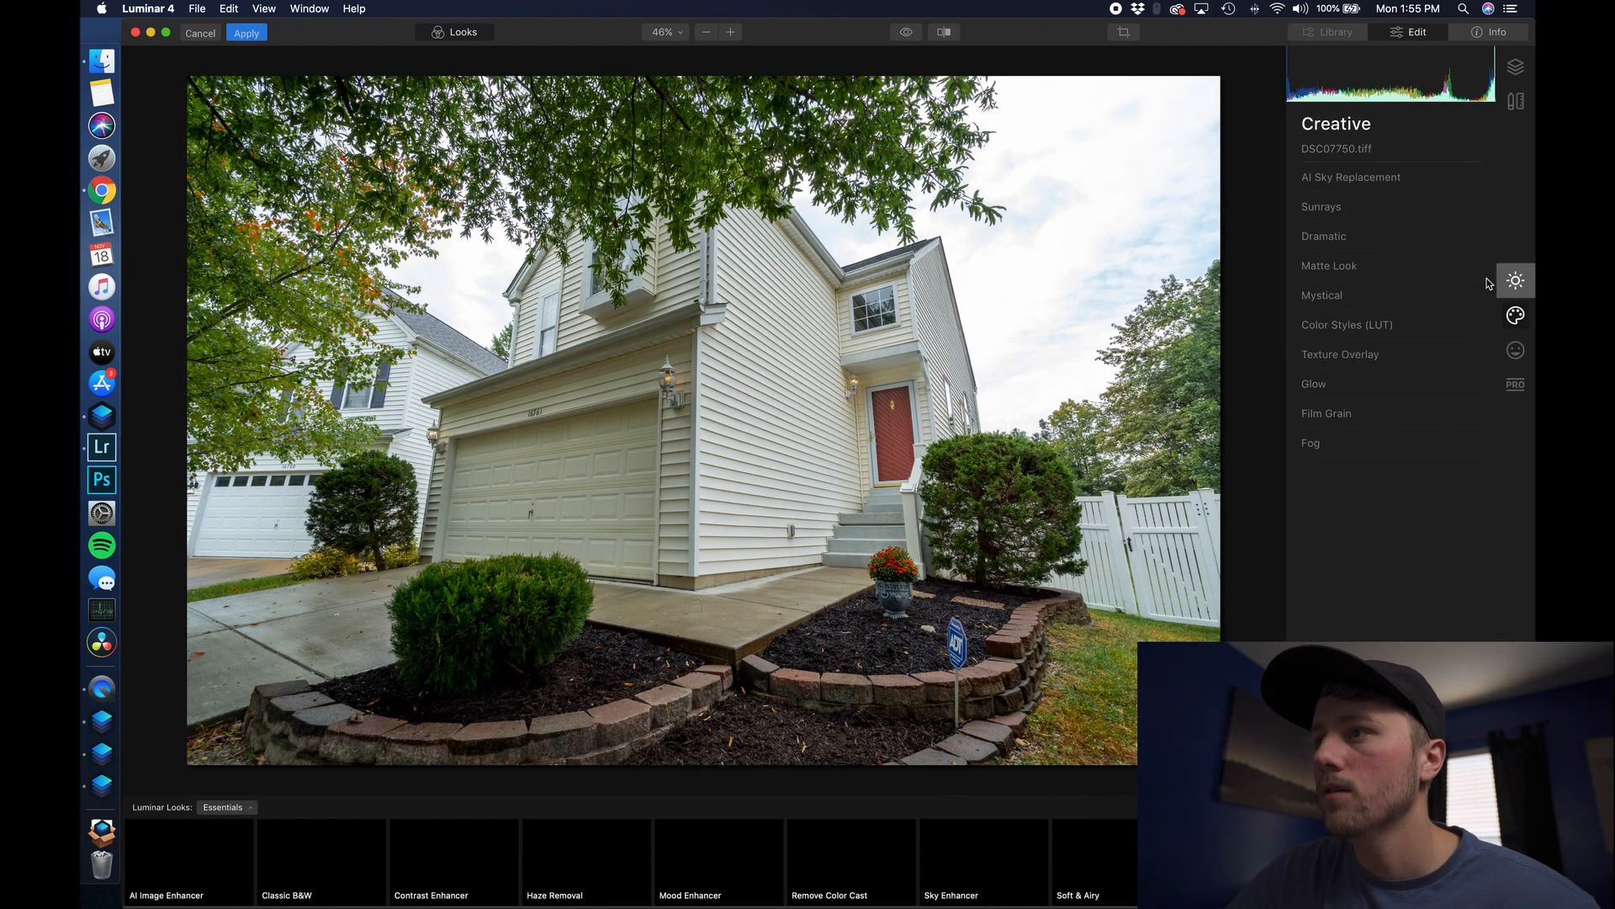
pyautogui.click(1377, 177)
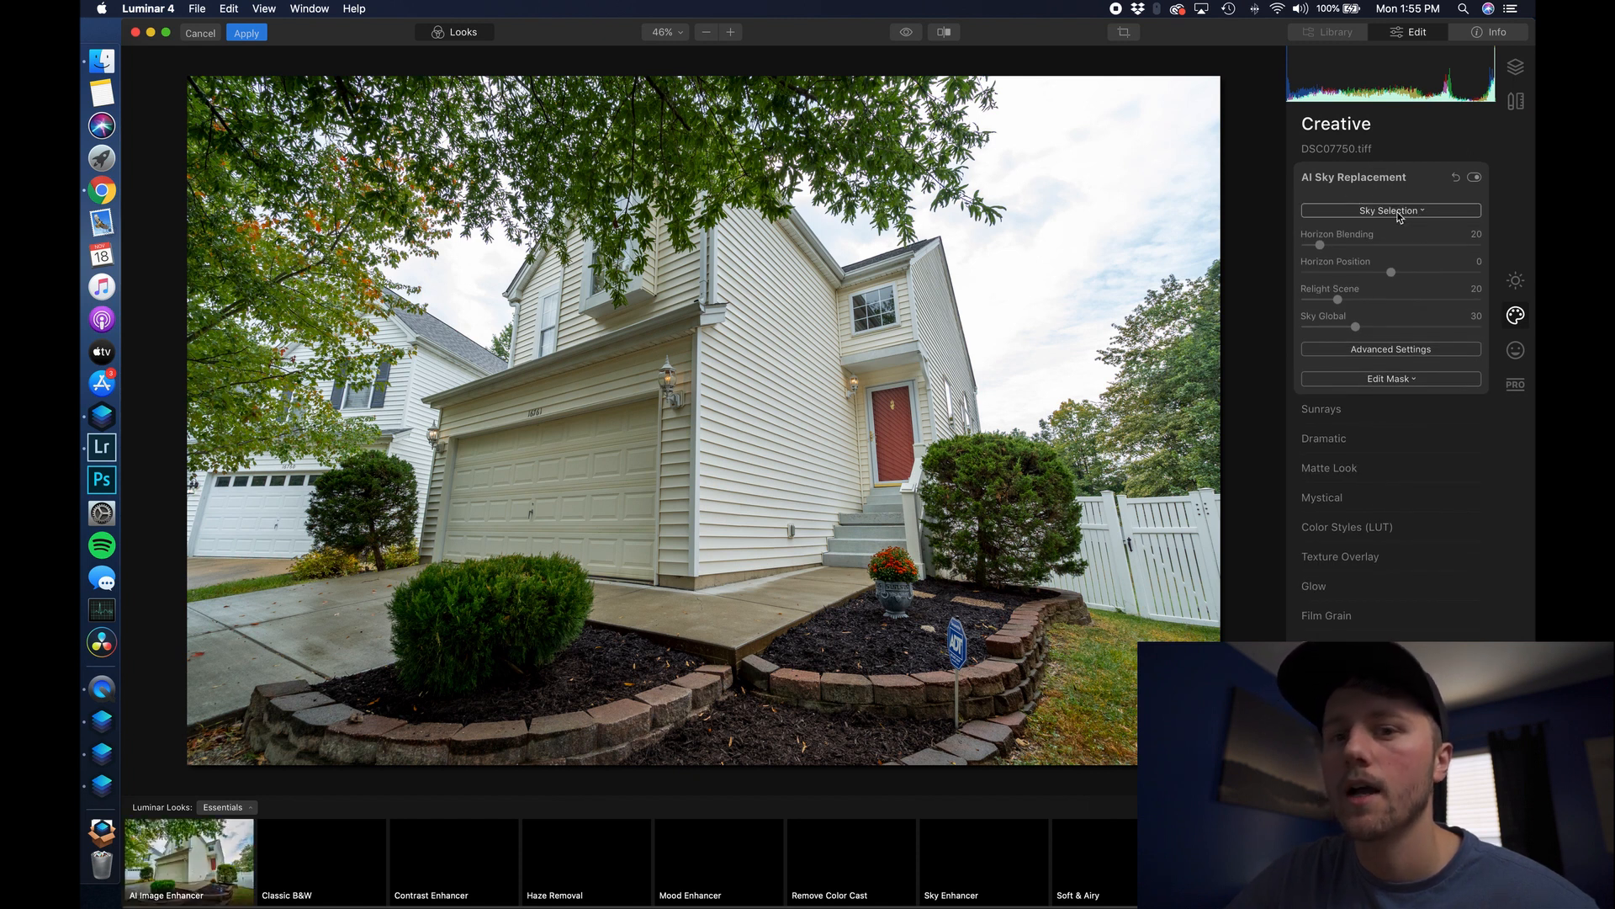
pyautogui.click(1399, 212)
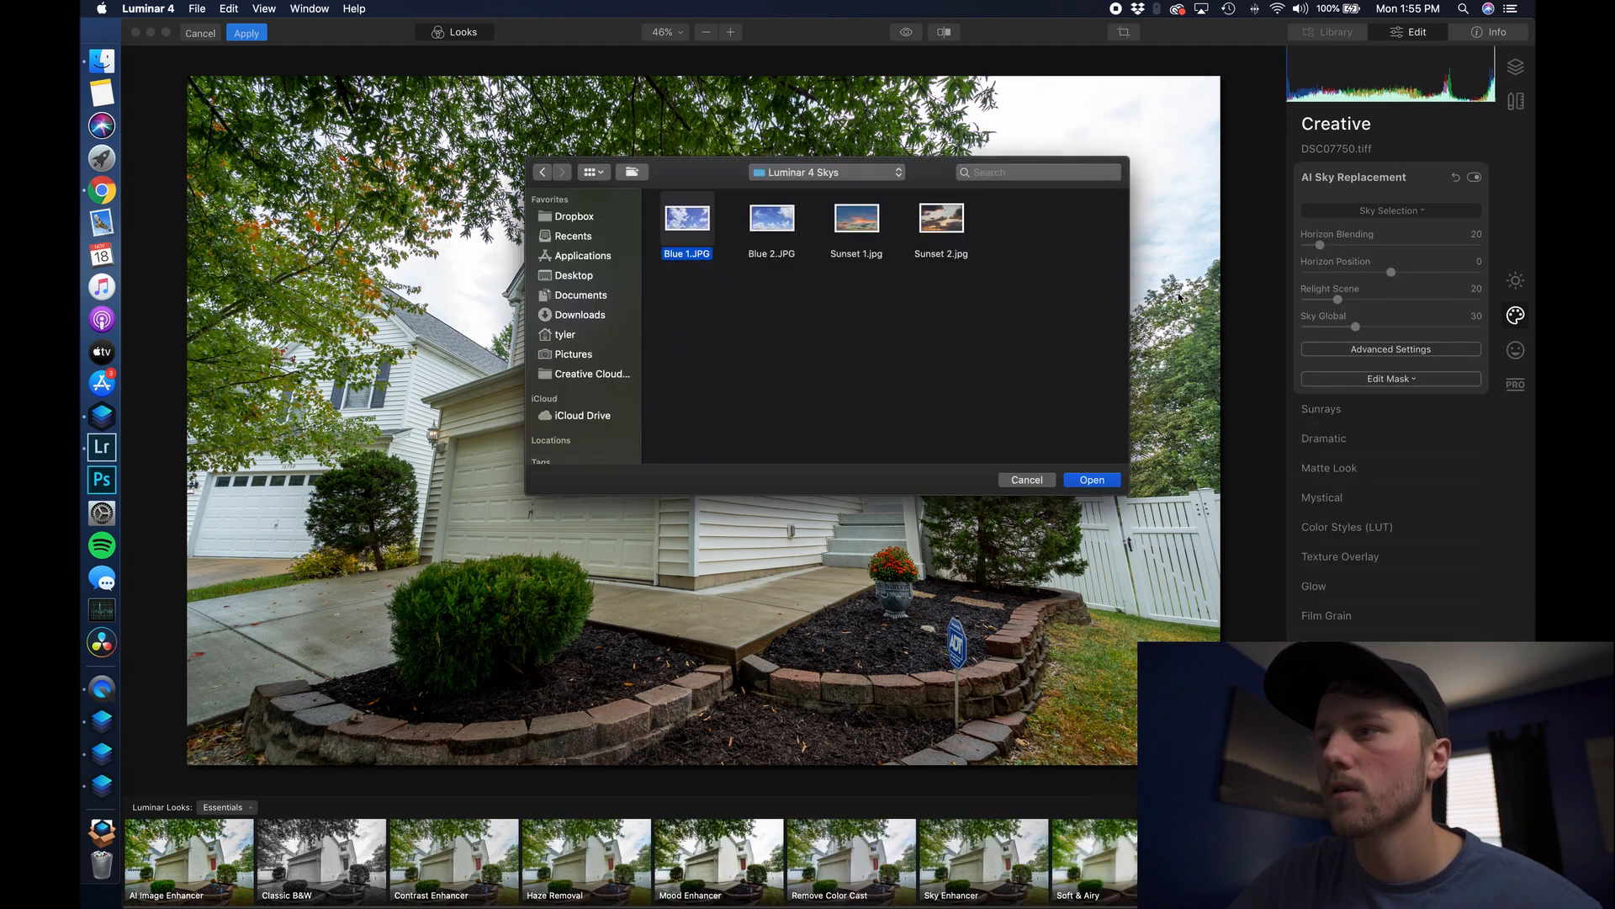
pyautogui.click(1091, 480)
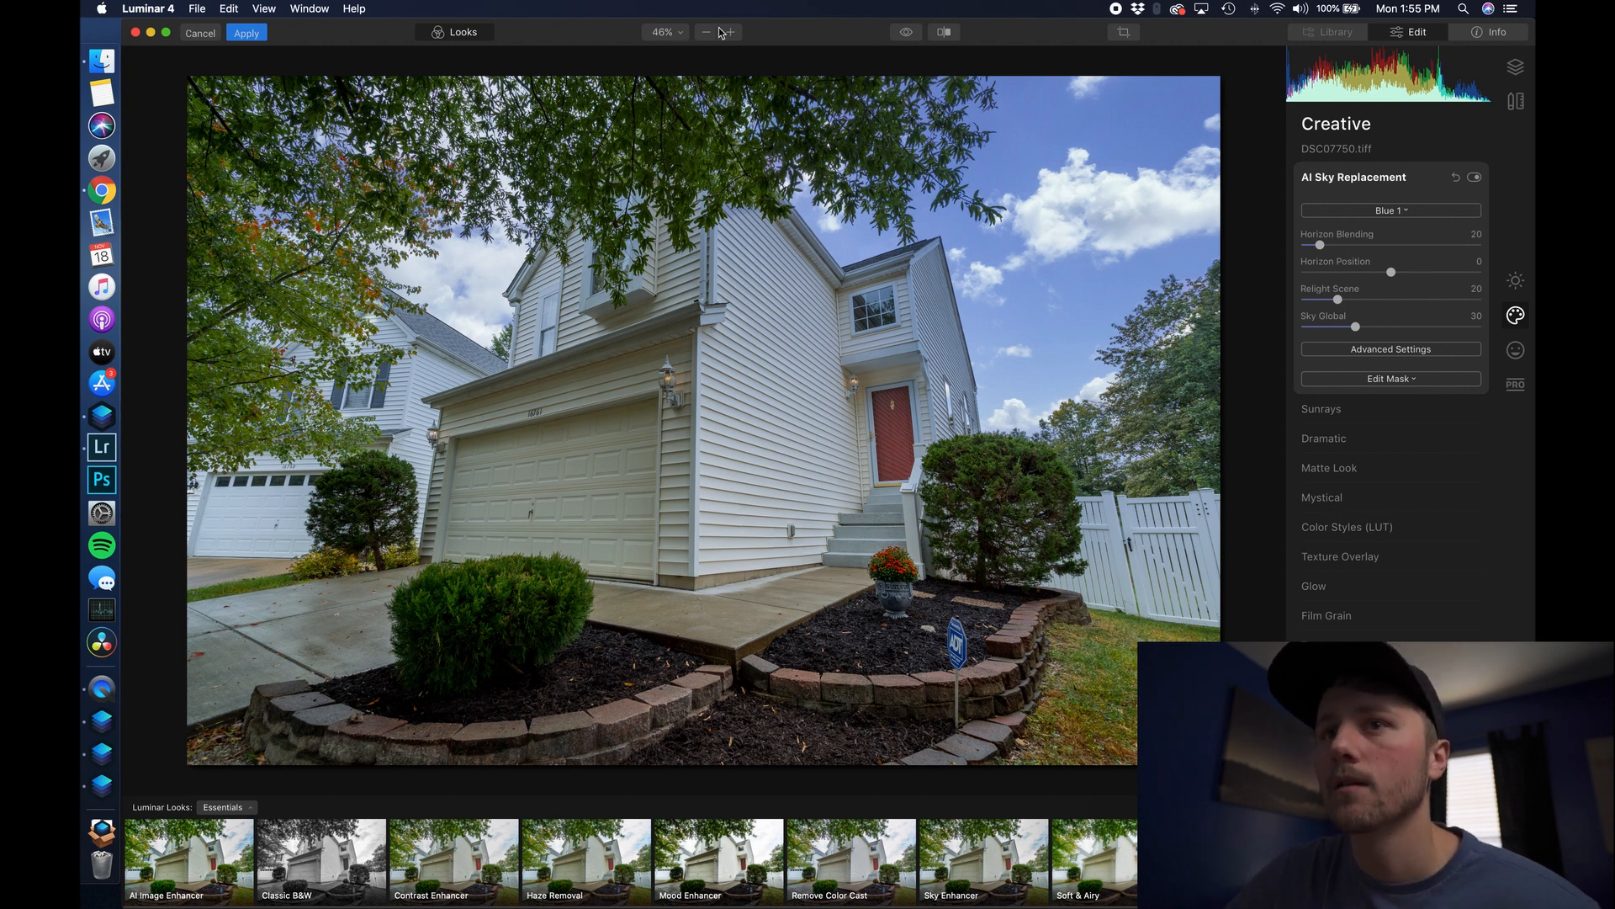
# - Turn Relight Scene to 0 and set a slightly smaller mask brush to Erase
pyautogui.moveTo(1337, 300); pyautogui.dragTo(1296, 301)
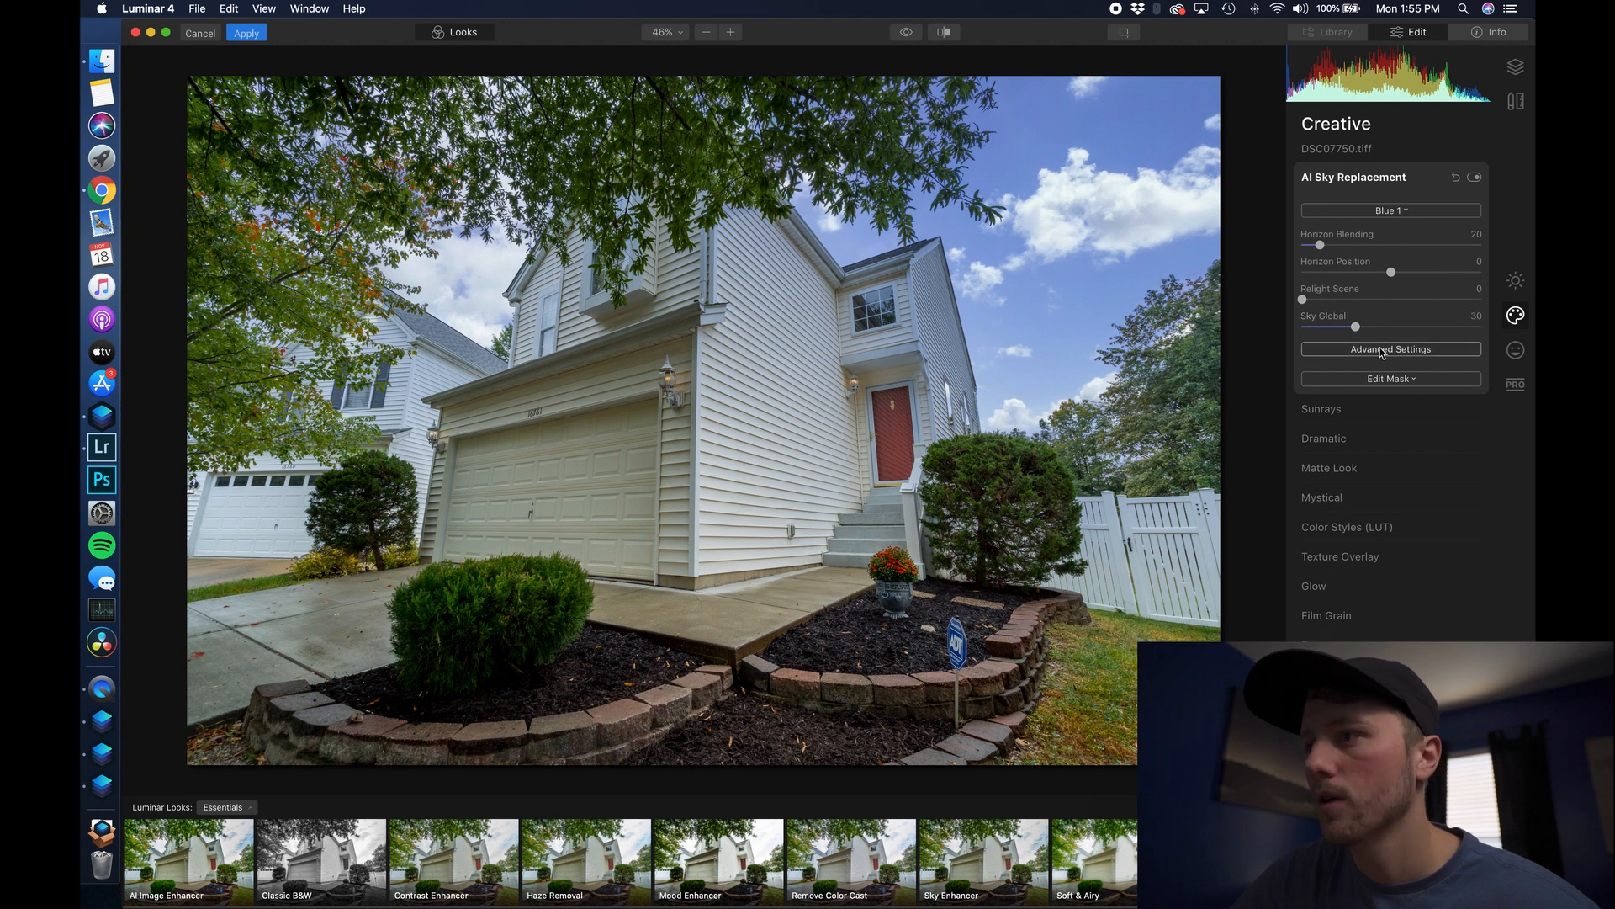
pyautogui.click(1387, 378)
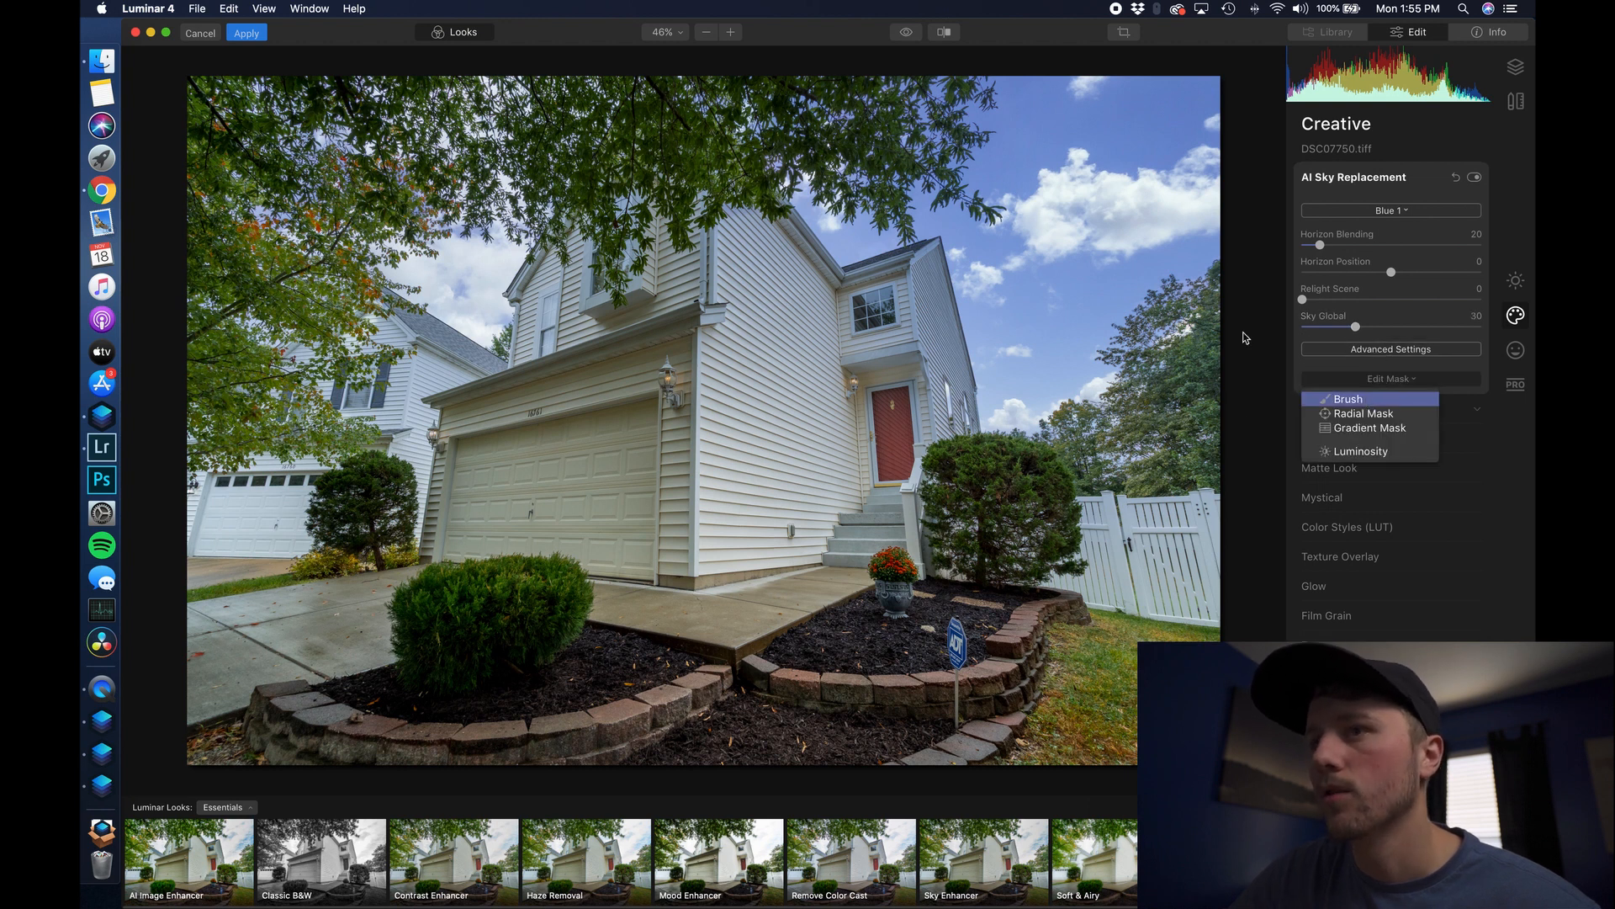
pyautogui.click(1339, 396)
pyautogui.click(395, 56)
pyautogui.click(431, 56)
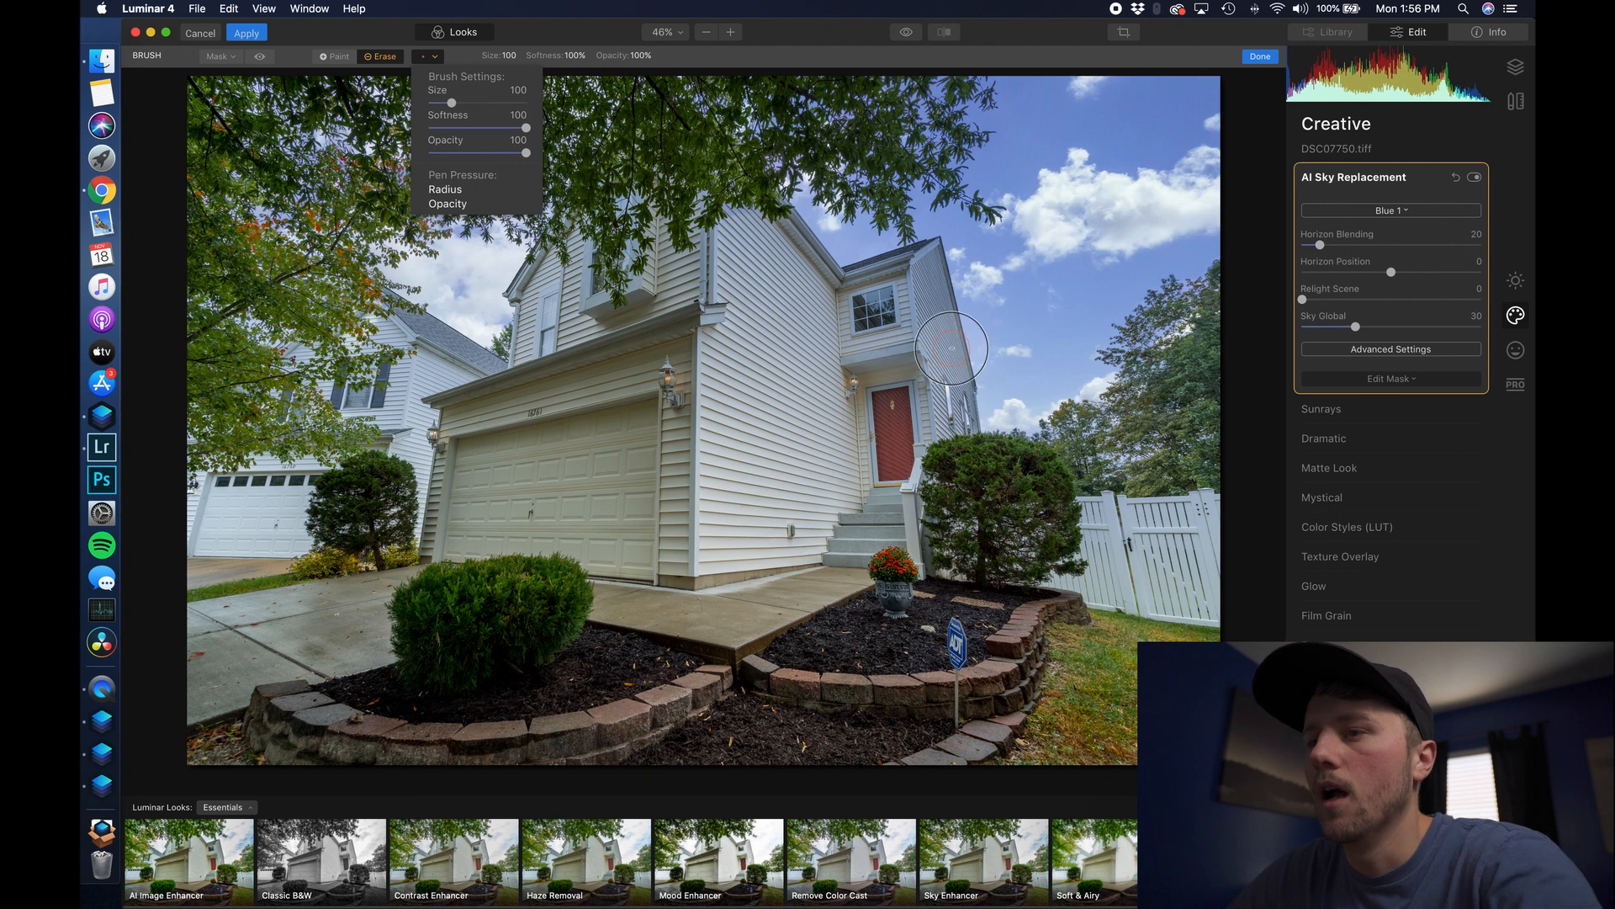
pyautogui.click(936, 365)
pyautogui.press('[')
pyautogui.press('[')
pyautogui.press('[')
pyautogui.press('[')
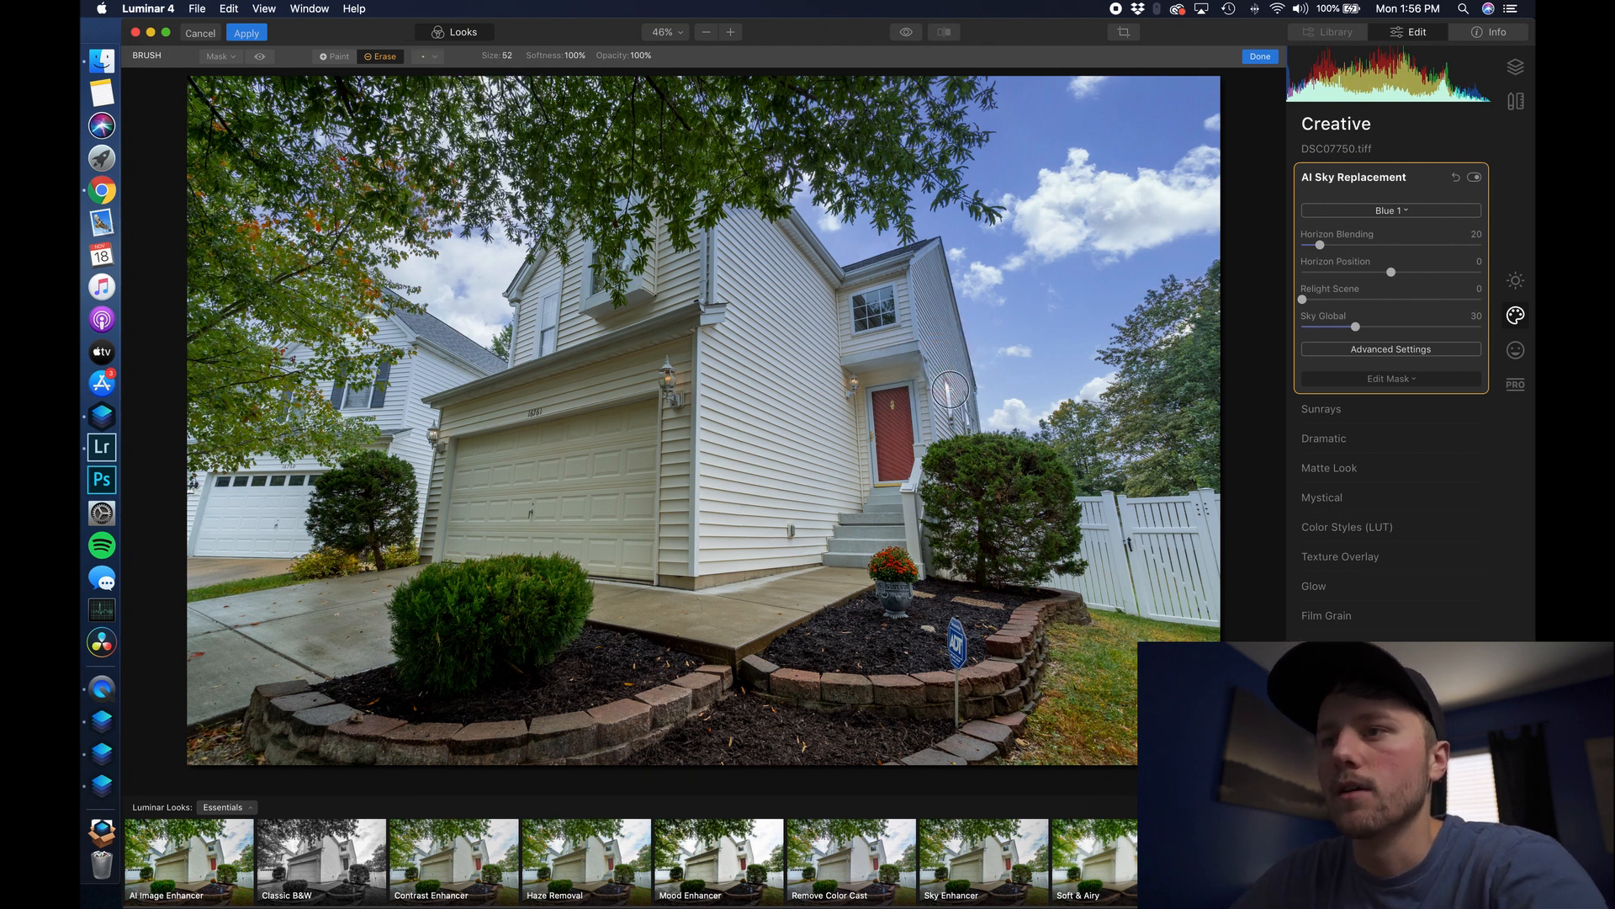
# - Erase the sky mask over the house and bush, then enlarge the brush to 142
pyautogui.moveTo(963, 433); pyautogui.dragTo(963, 412)
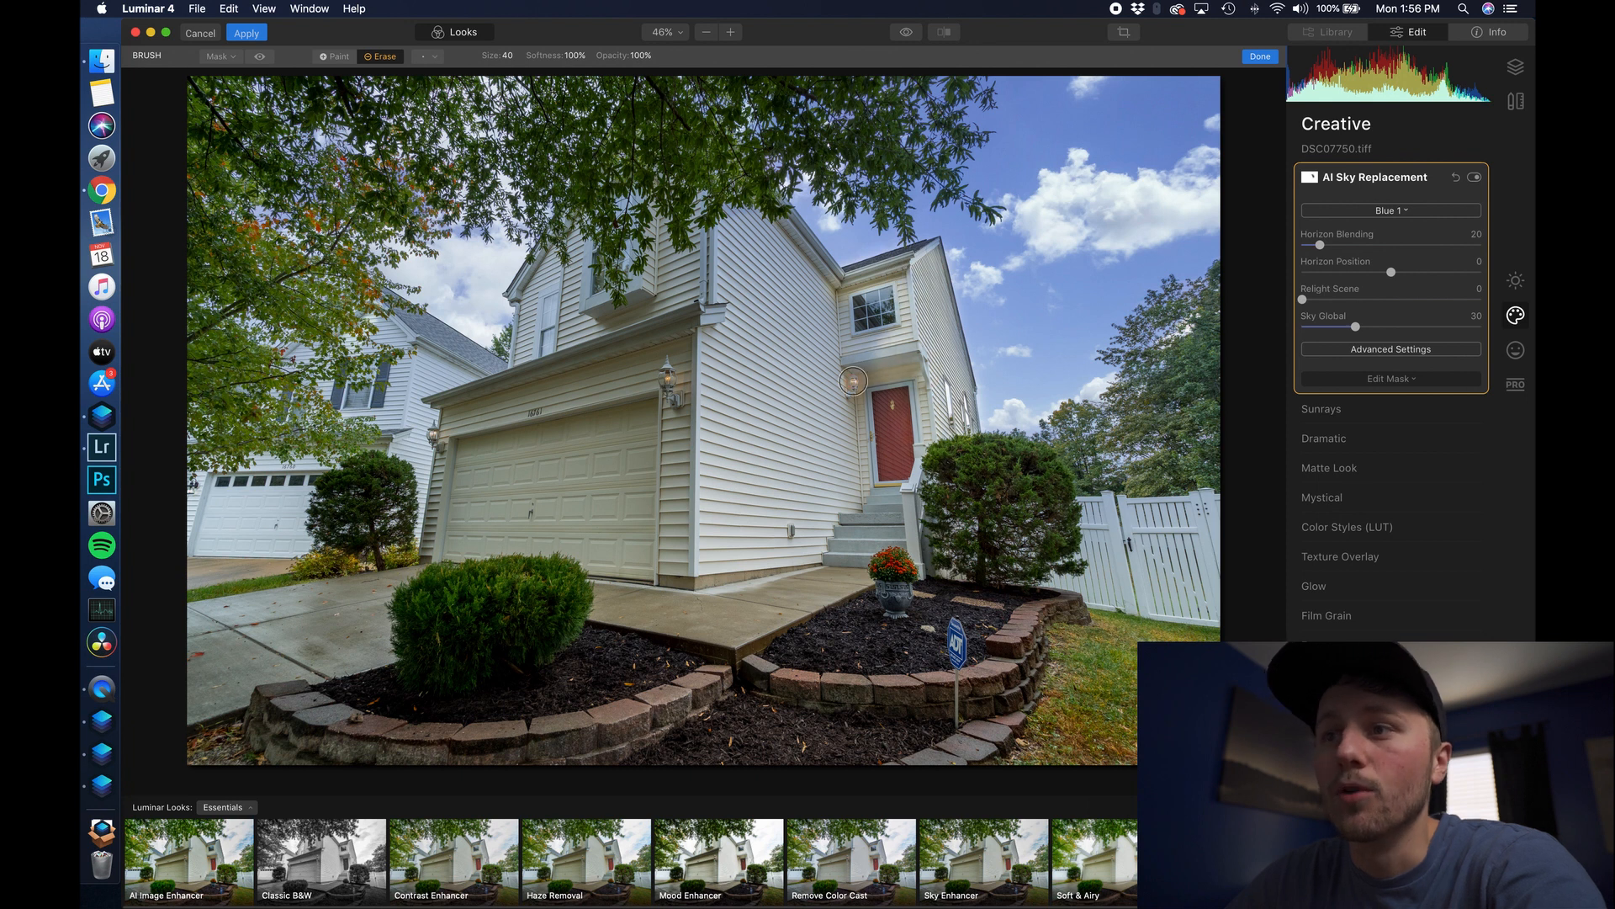
pyautogui.press(']')
pyautogui.press(']')
pyautogui.press(']')
pyautogui.press(']')
pyautogui.press(']')
pyautogui.press(']')
pyautogui.press(']')
pyautogui.press(']')
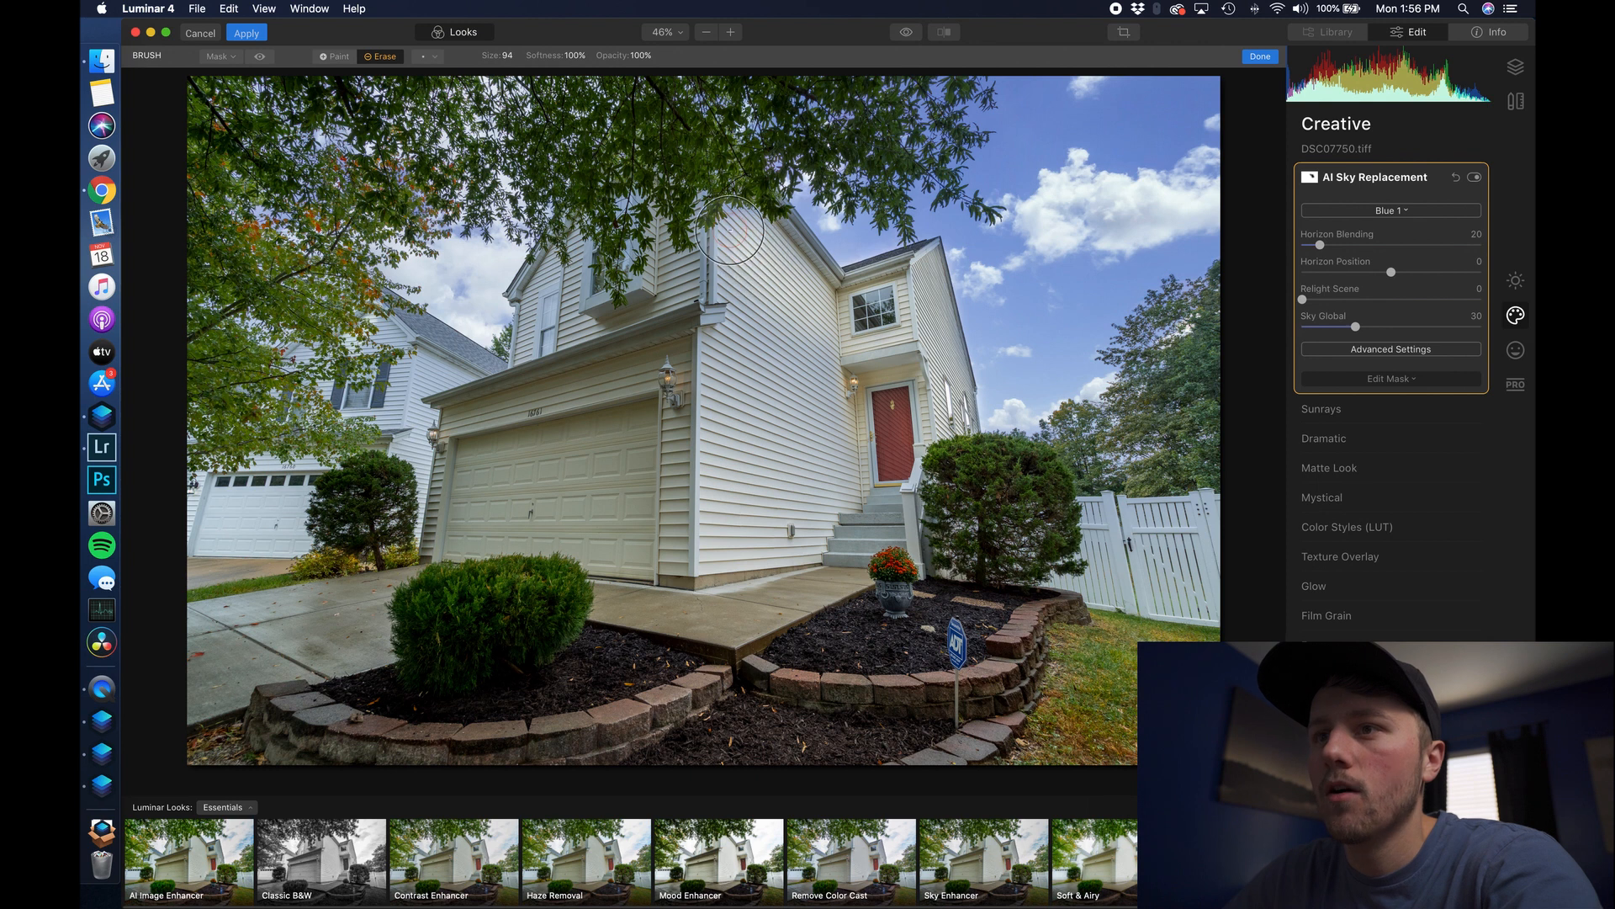
pyautogui.press(']')
pyautogui.press(']')
pyautogui.press(']')
pyautogui.press(']')
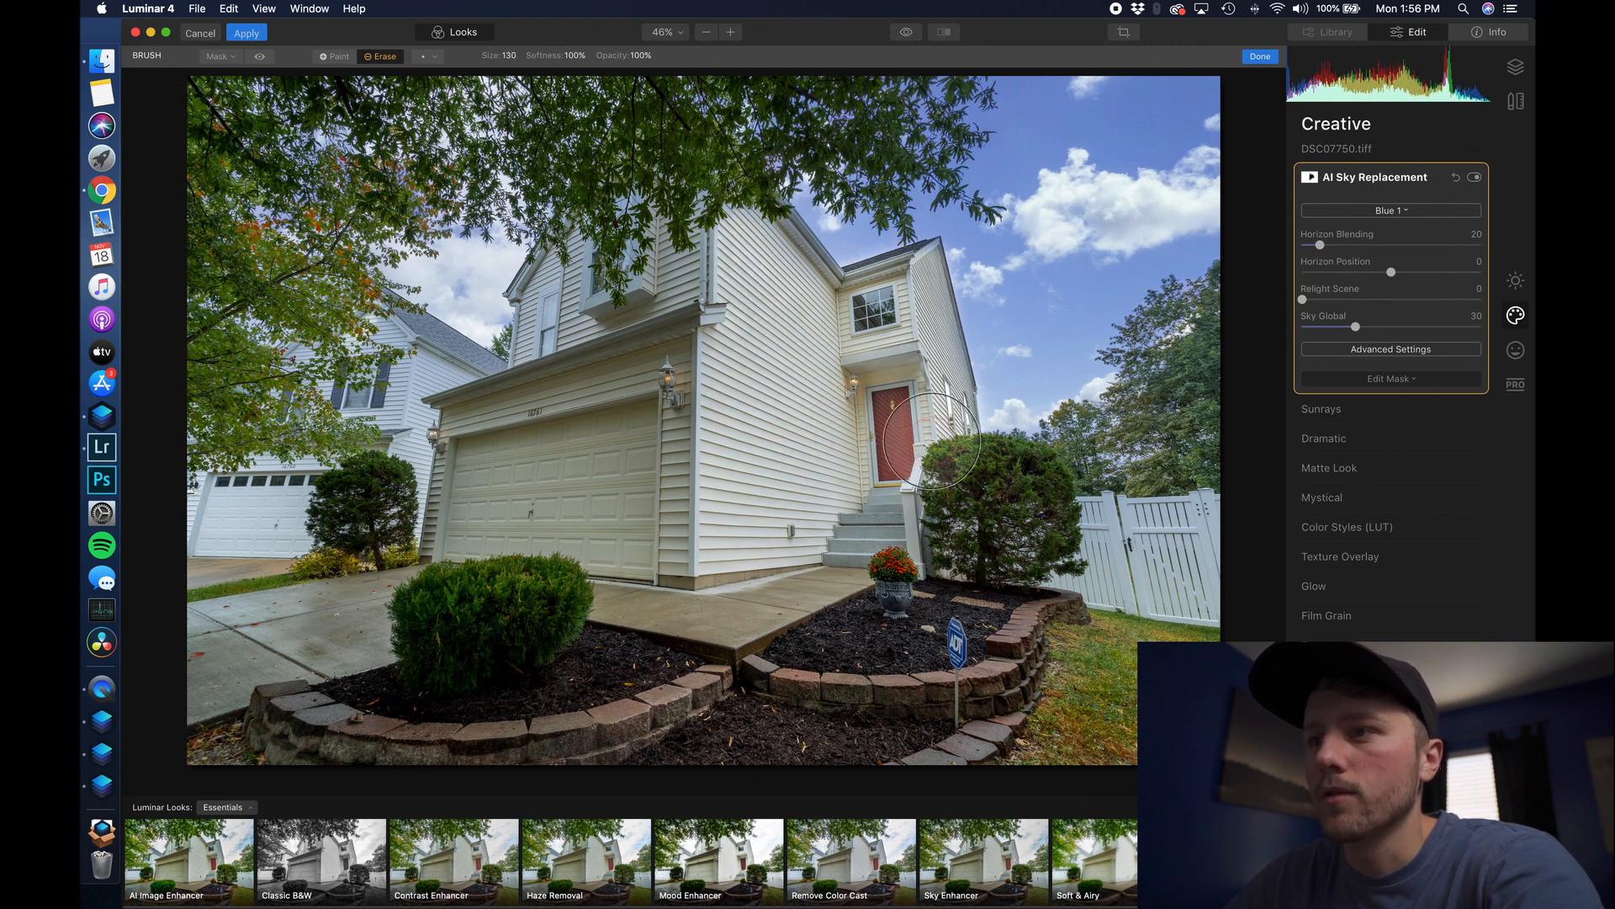
pyautogui.press(']')
pyautogui.press(']')
pyautogui.press(']')
pyautogui.press(']')
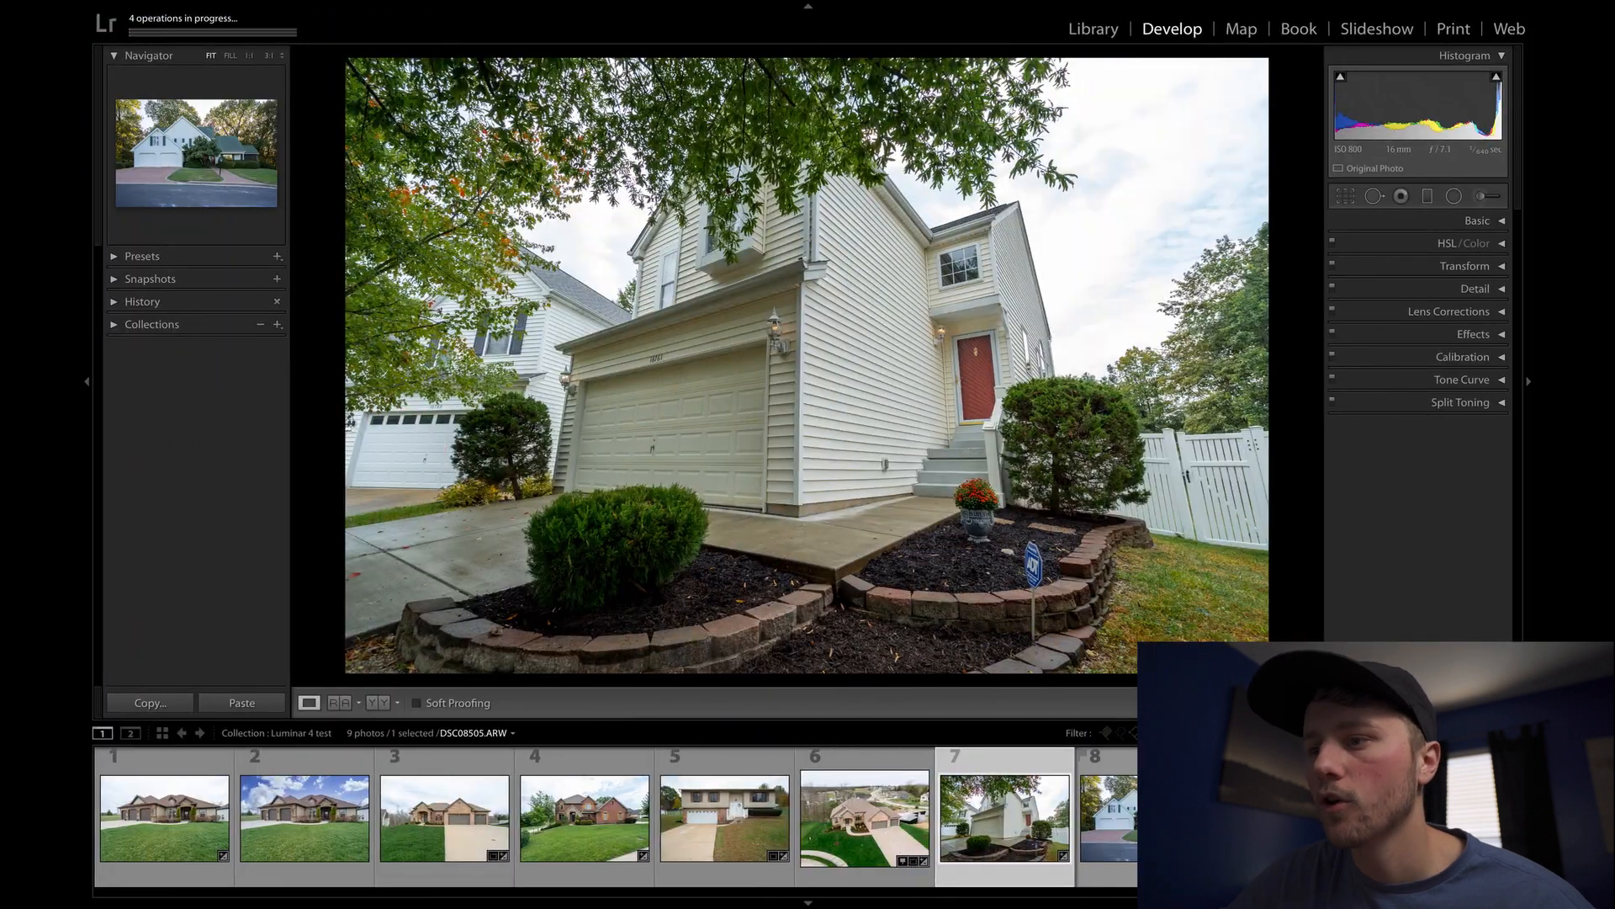
# - Send photo 8, the green-roofed white house, to Luminar 4 as a copy with Lightroom adjustments
pyautogui.click(1141, 818)
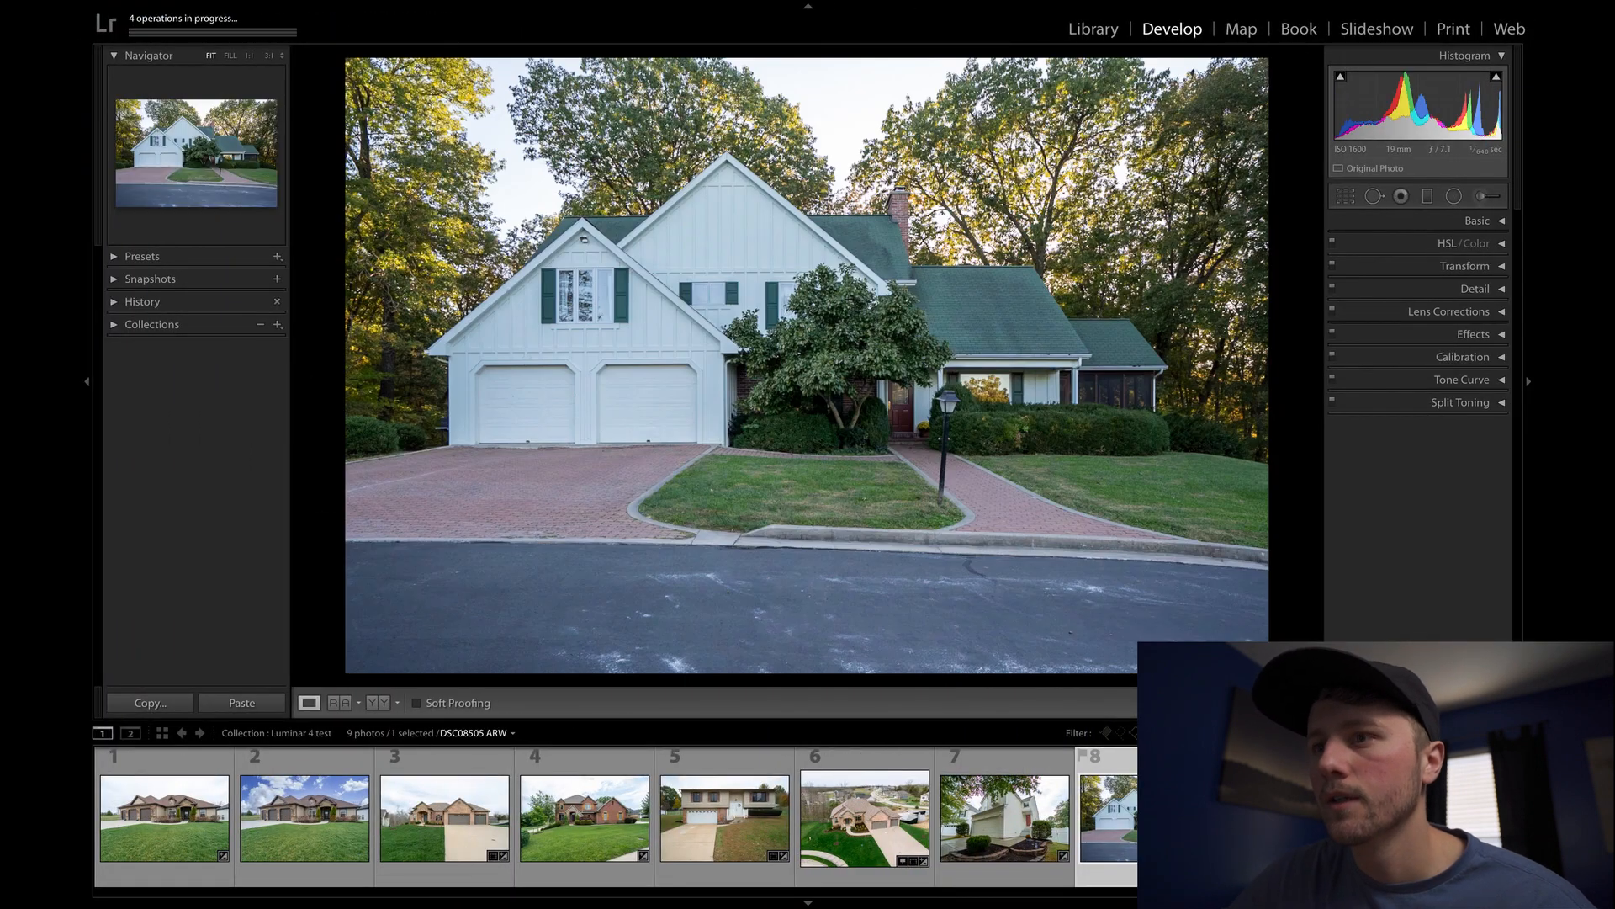
pyautogui.rightClick(1143, 818)
pyautogui.moveTo(1178, 741)
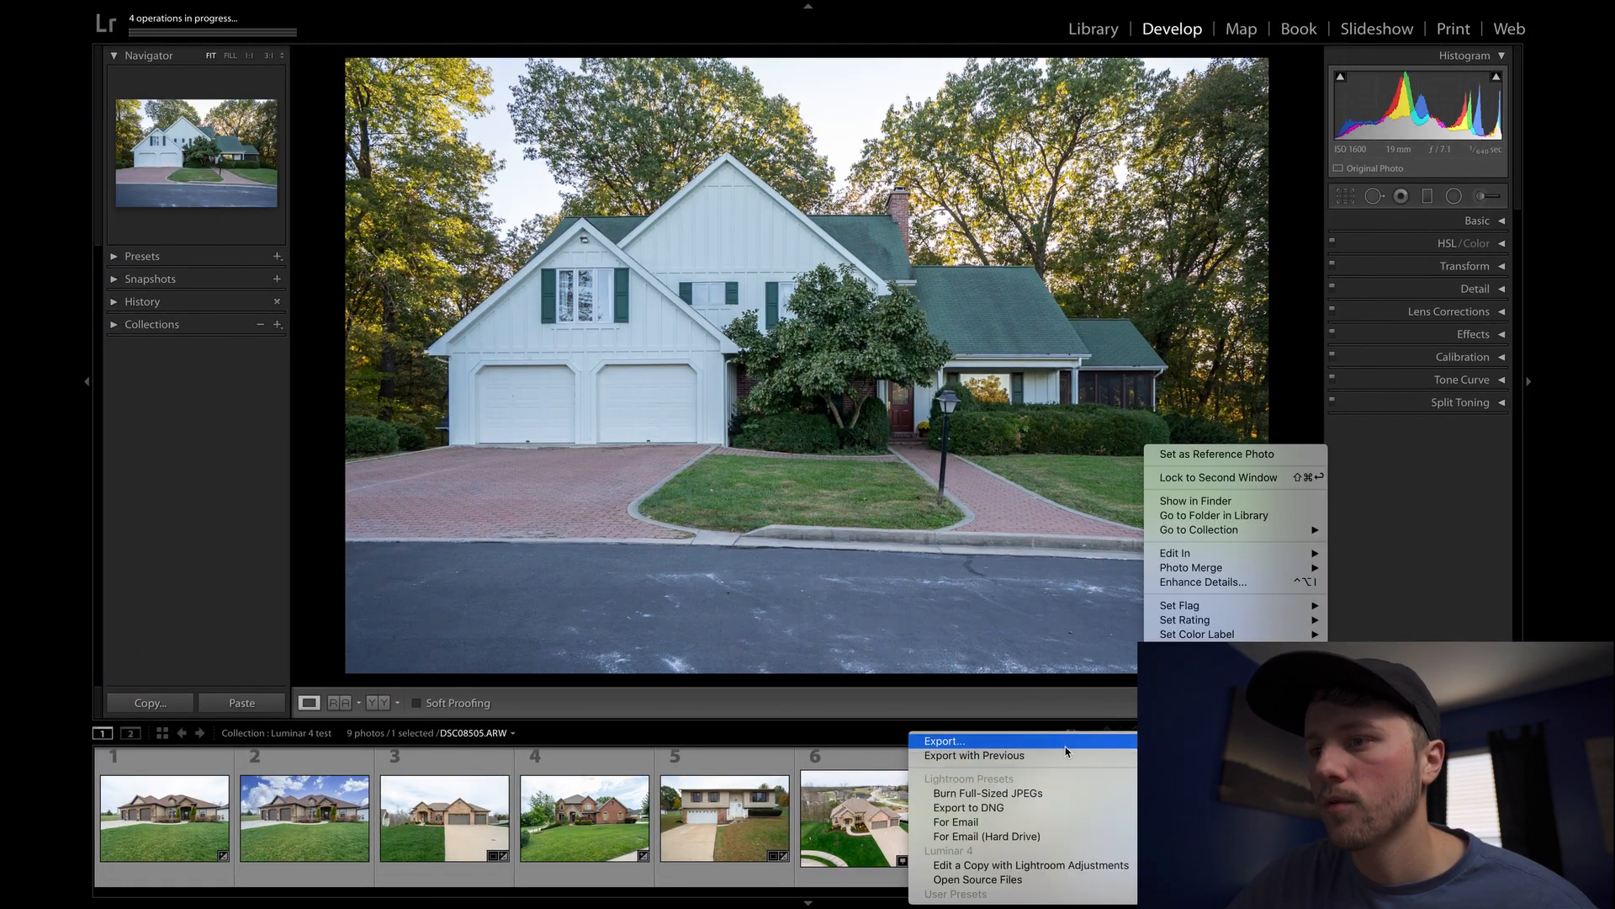
pyautogui.click(986, 864)
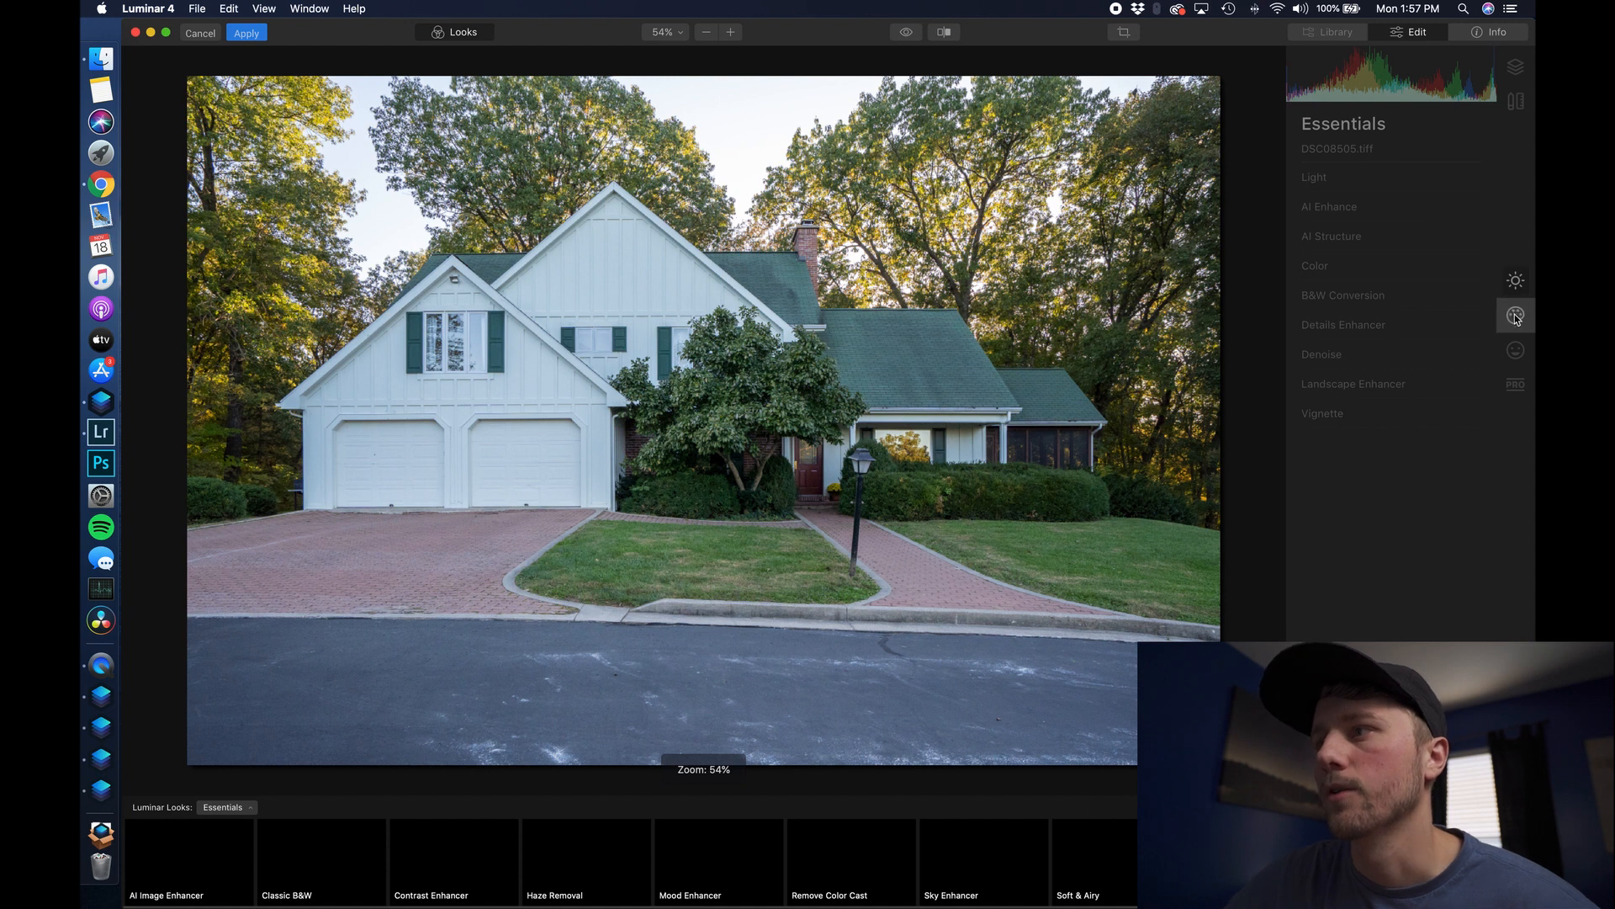
# - Expand AI Sky Replacement in the Creative tools, then check the house photo at 100% and fit it back
pyautogui.click(1518, 321)
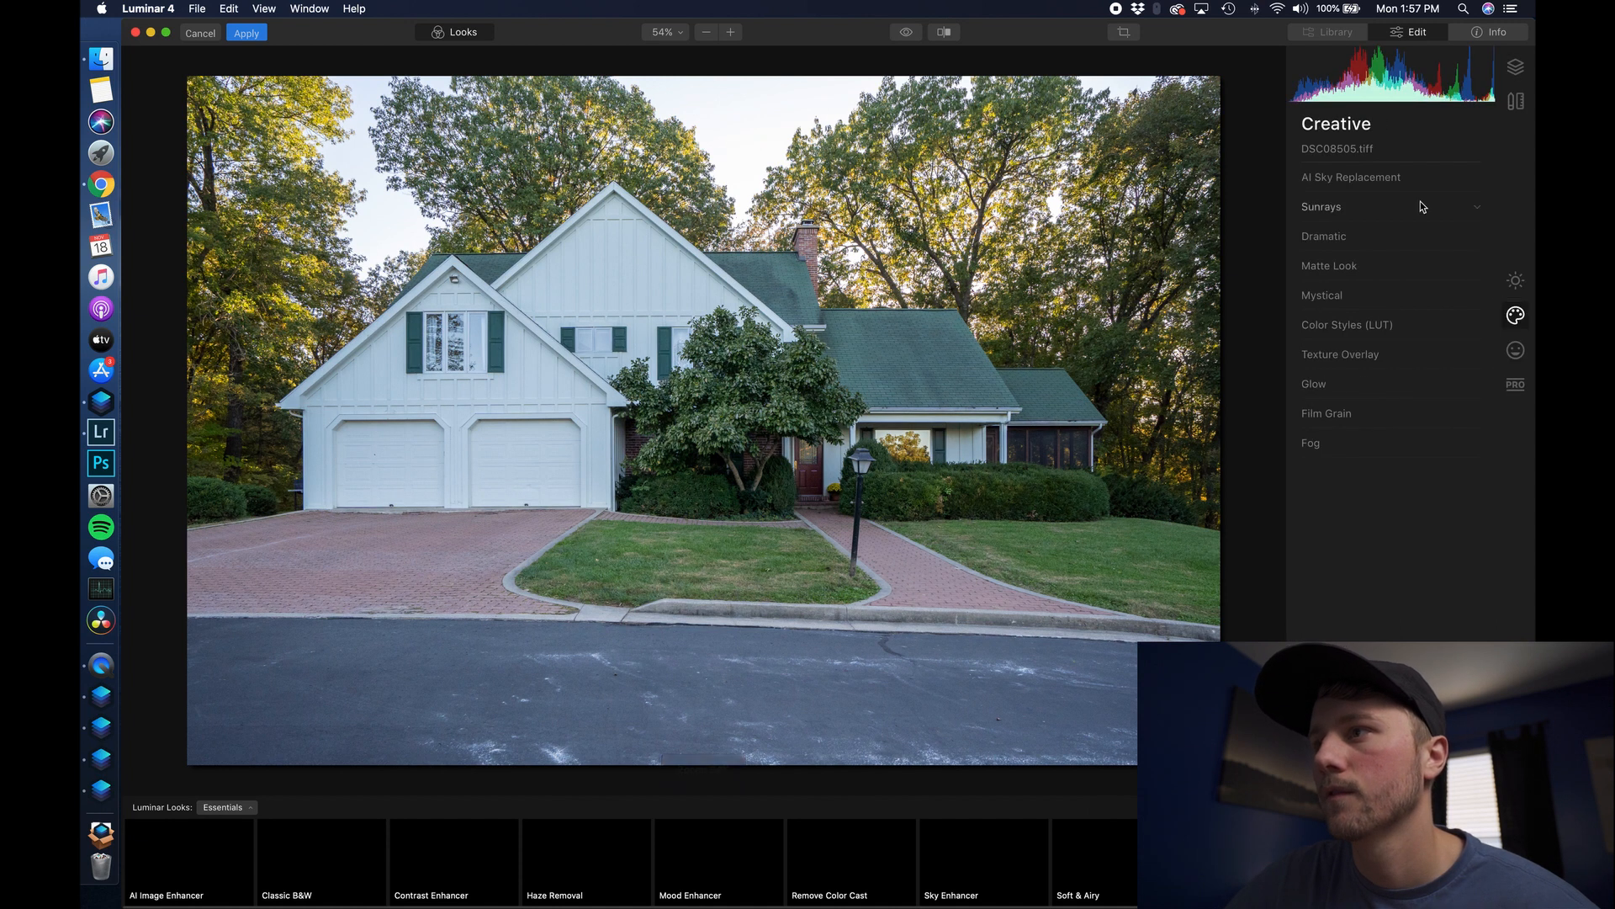
pyautogui.click(1404, 178)
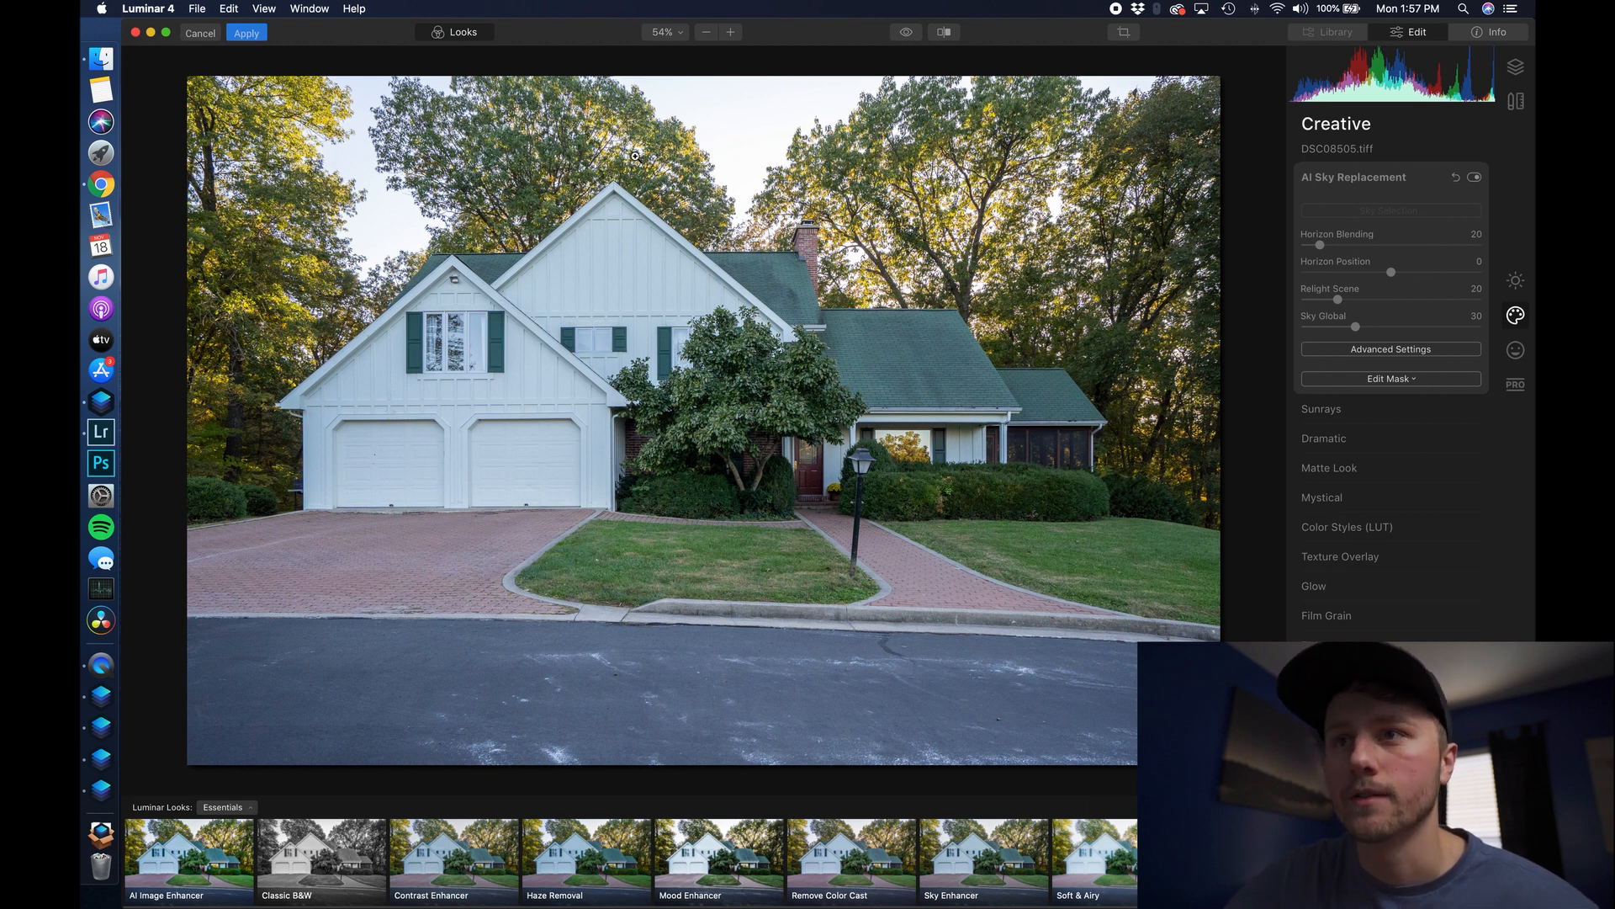
pyautogui.click(736, 149)
pyautogui.click(737, 149)
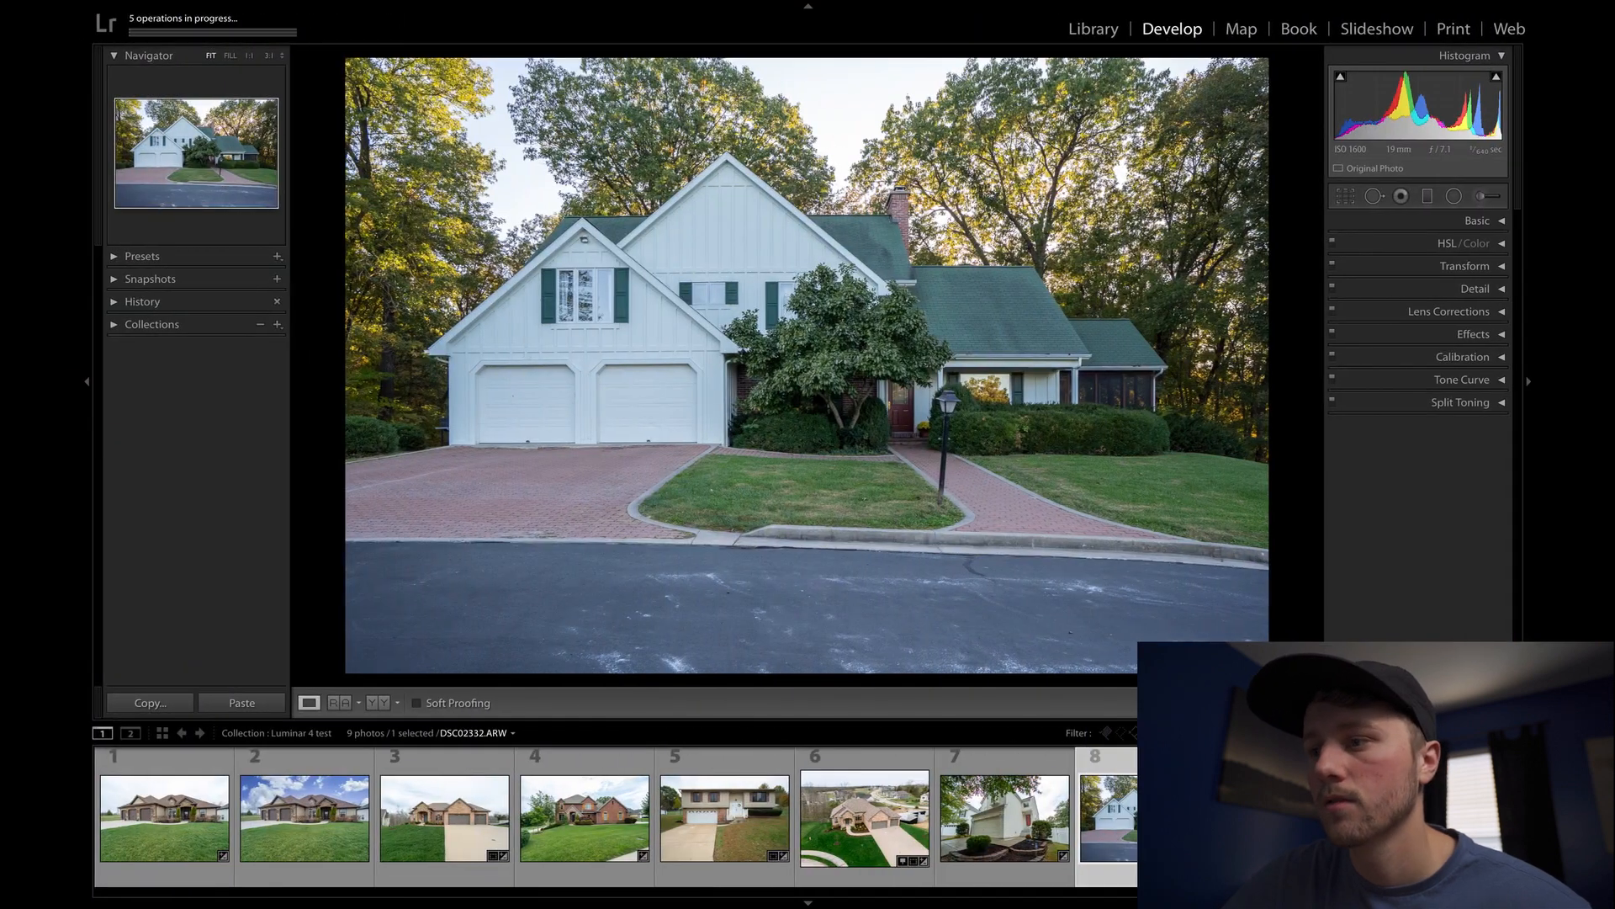
# - Send the grey porch house photo to Luminar 4 as an adjusted copy and expand its AI Sky Replacement
pyautogui.click(1311, 818)
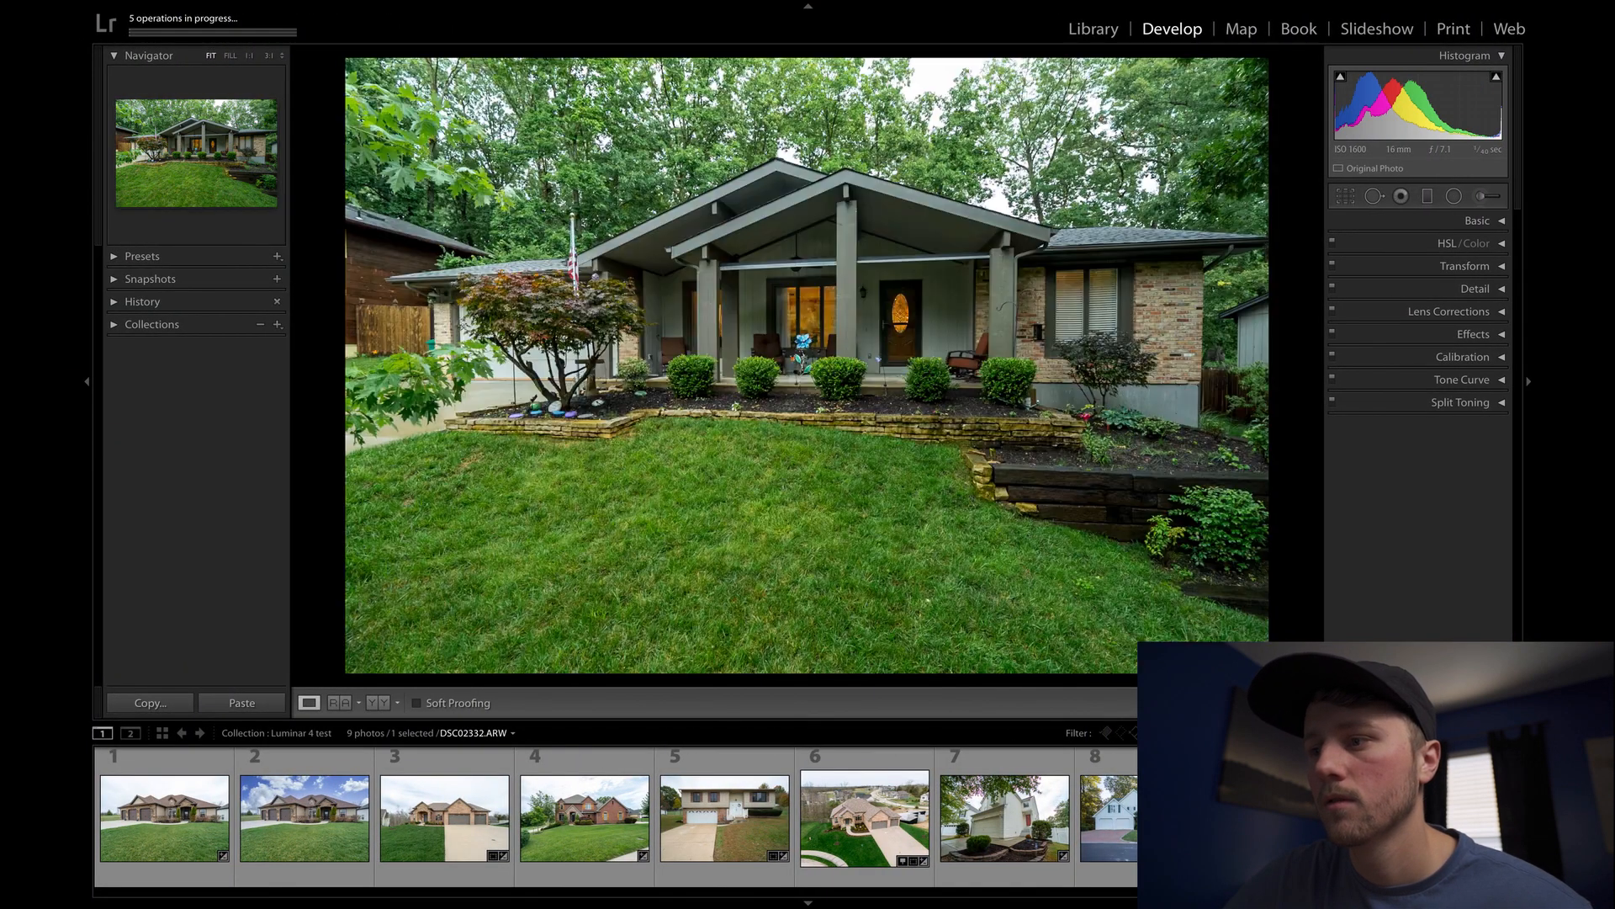
pyautogui.rightClick(1311, 817)
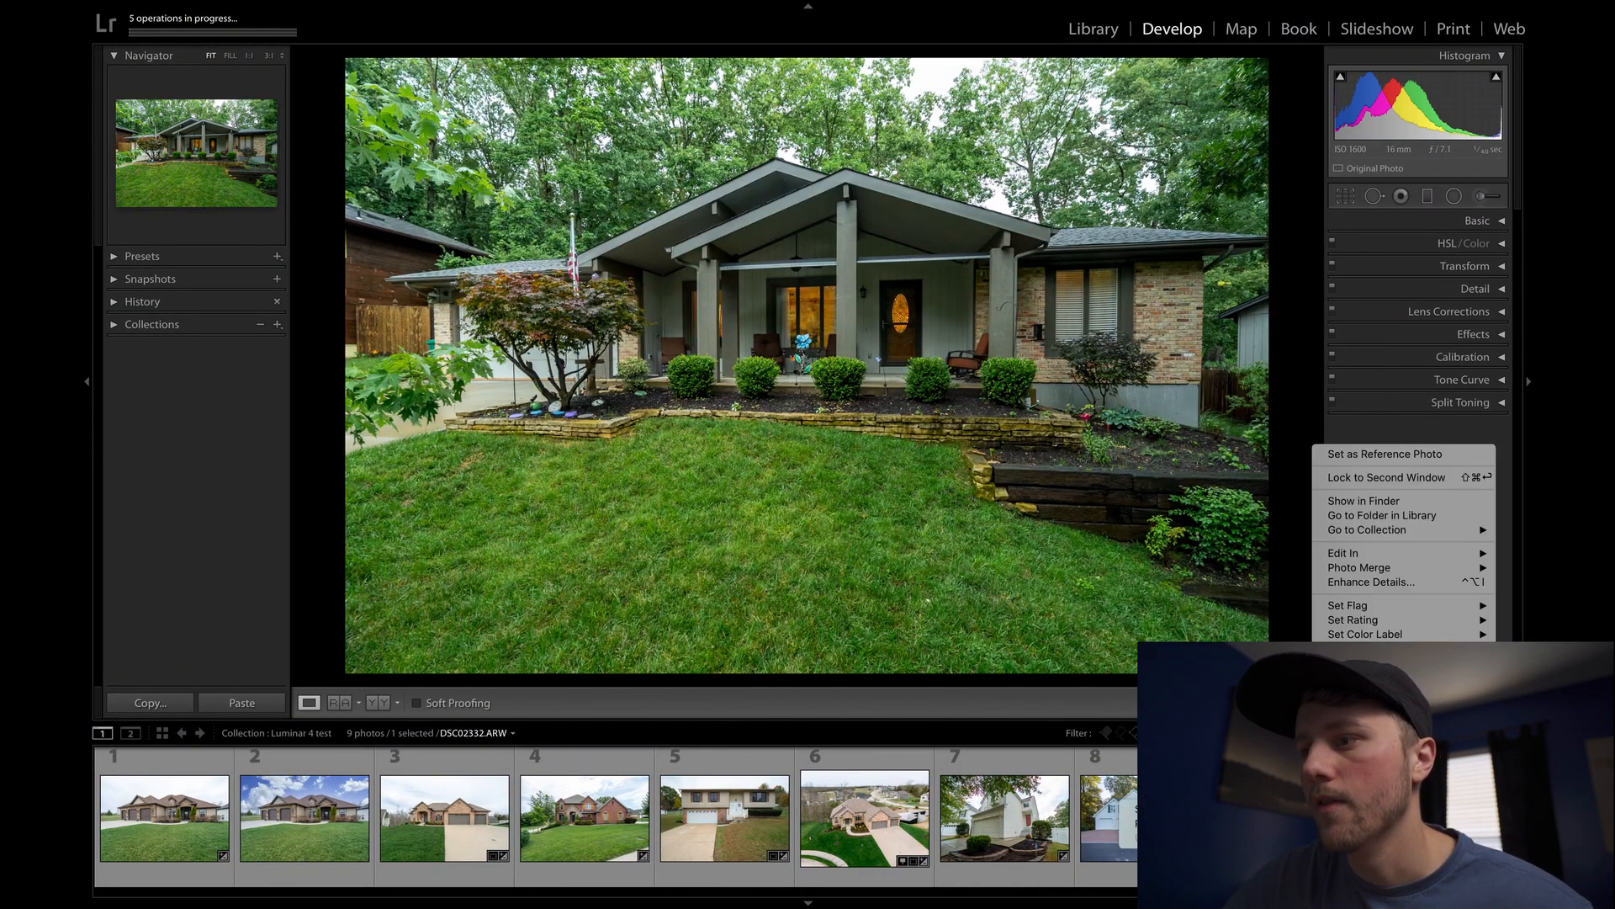
pyautogui.moveTo(1363, 823)
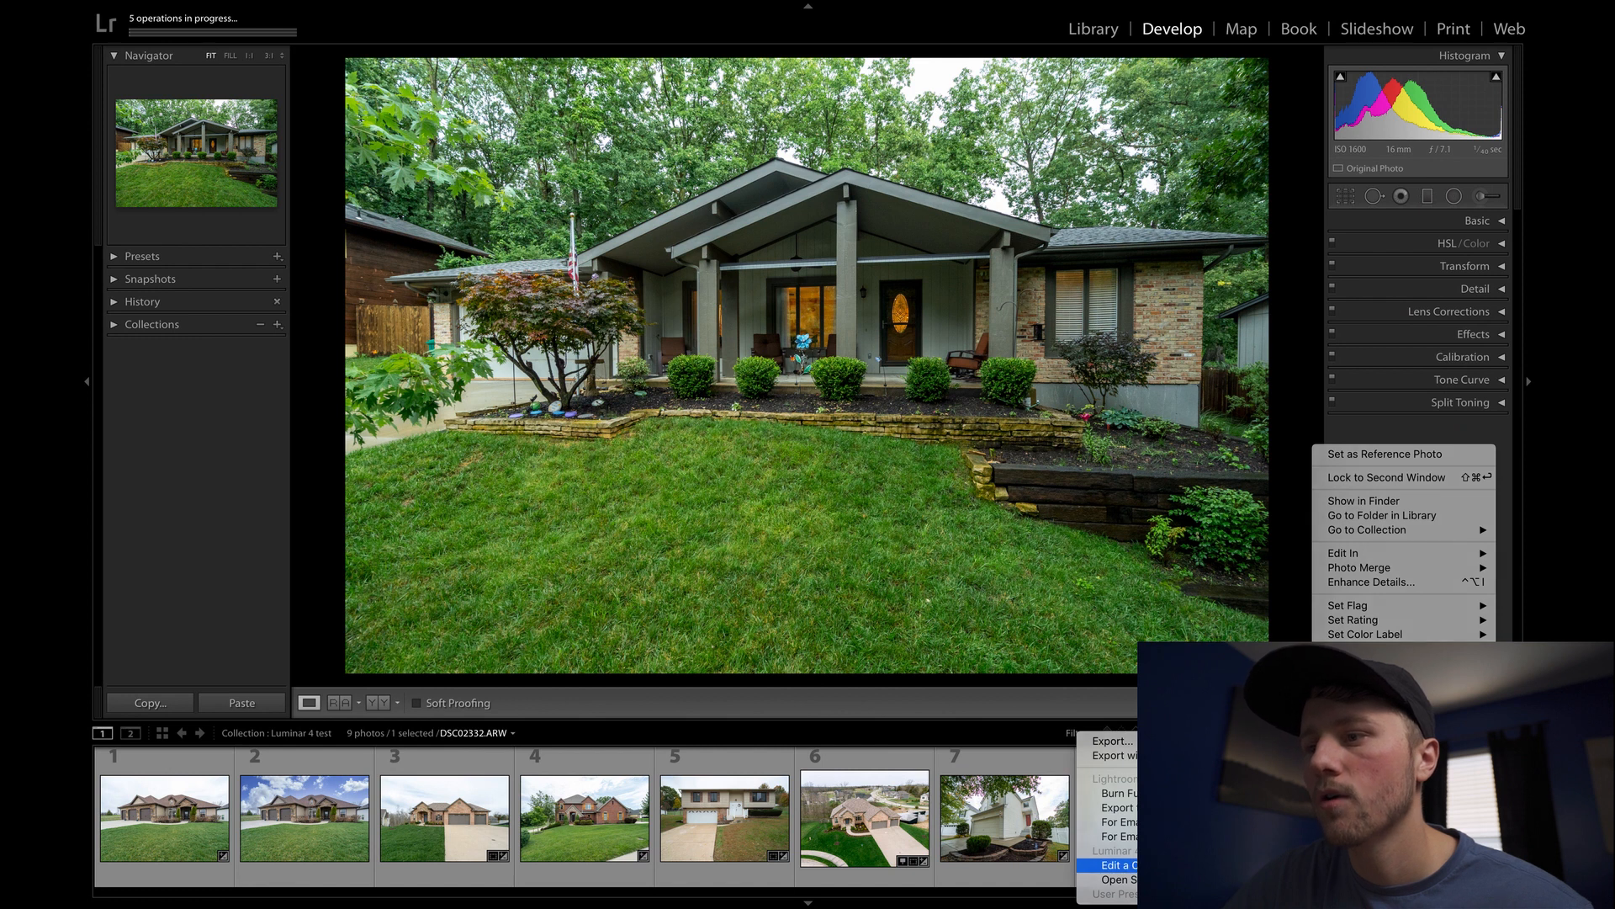
pyautogui.click(1119, 865)
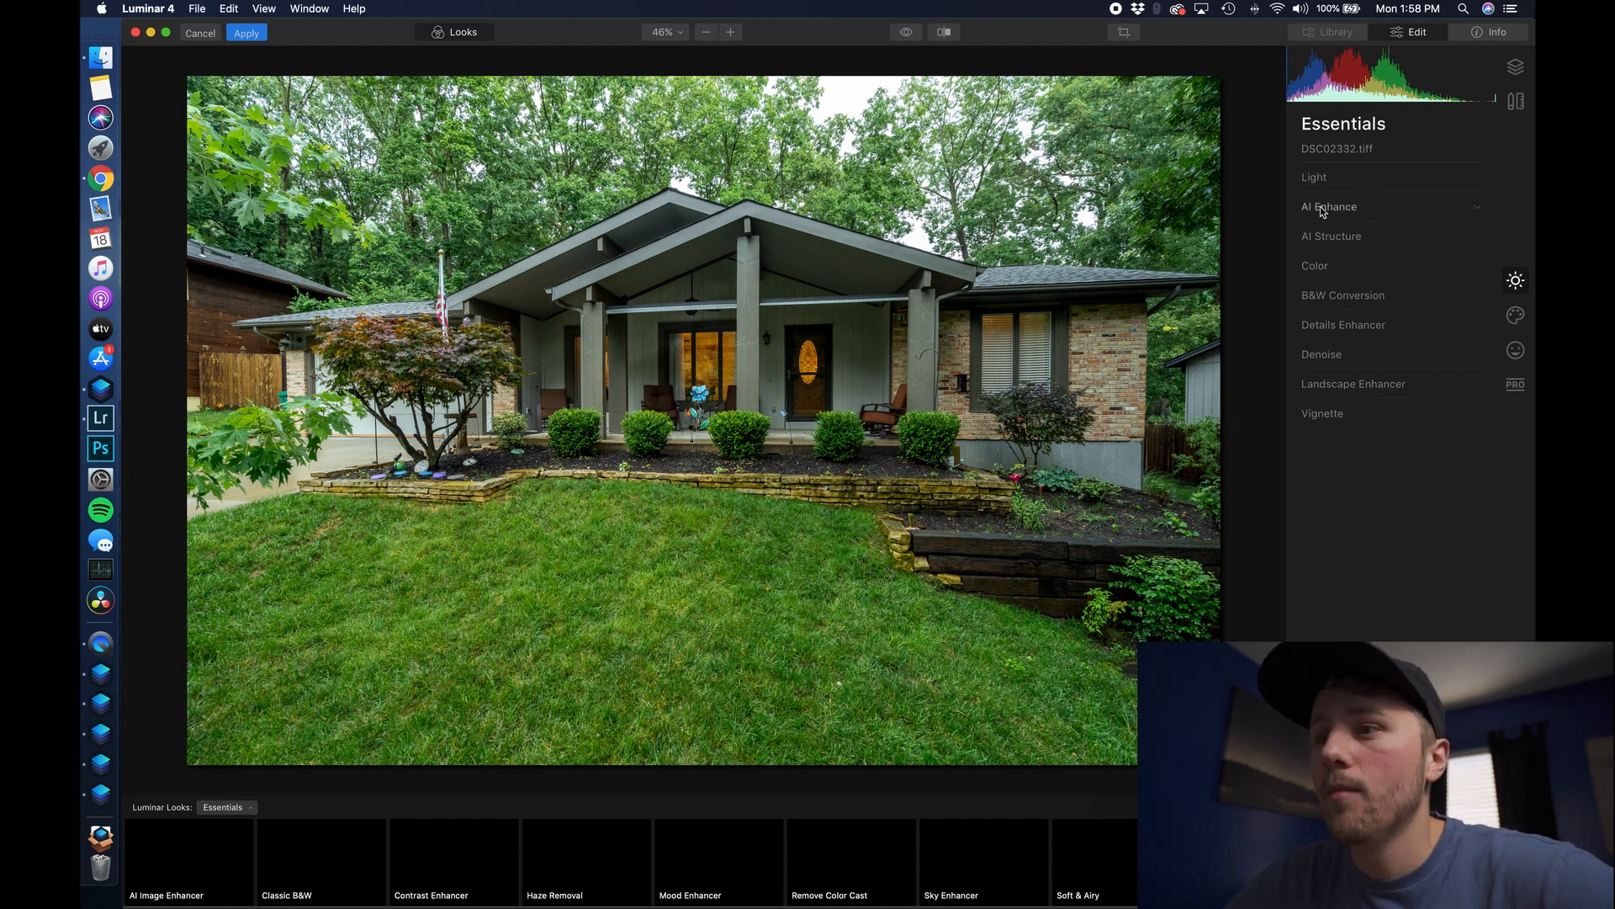
pyautogui.click(1515, 315)
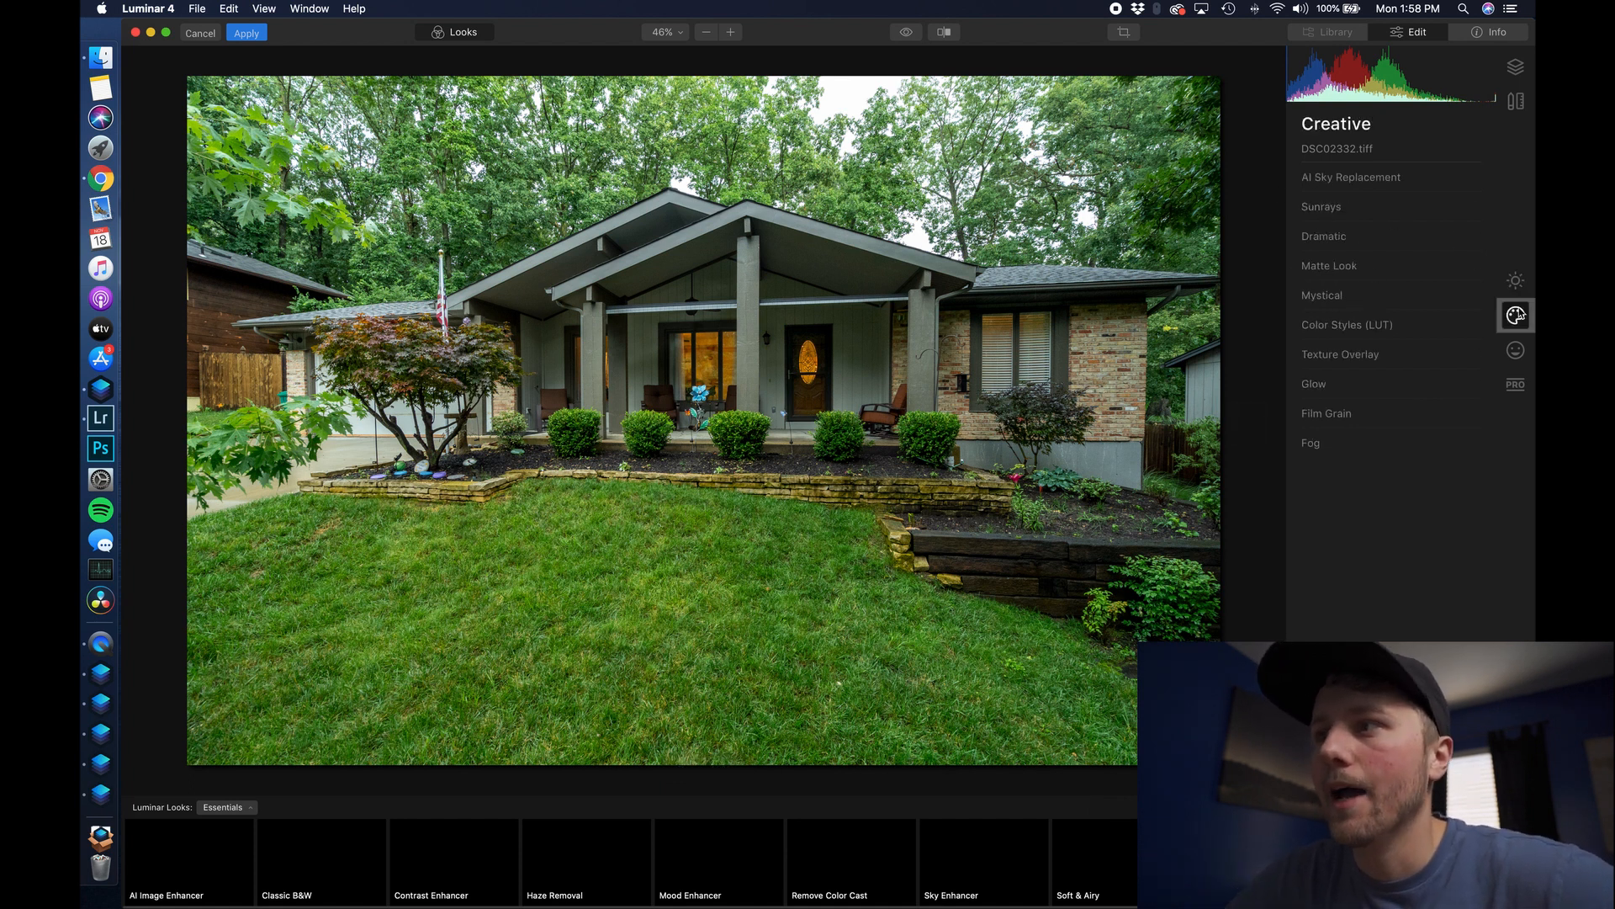
pyautogui.click(1390, 190)
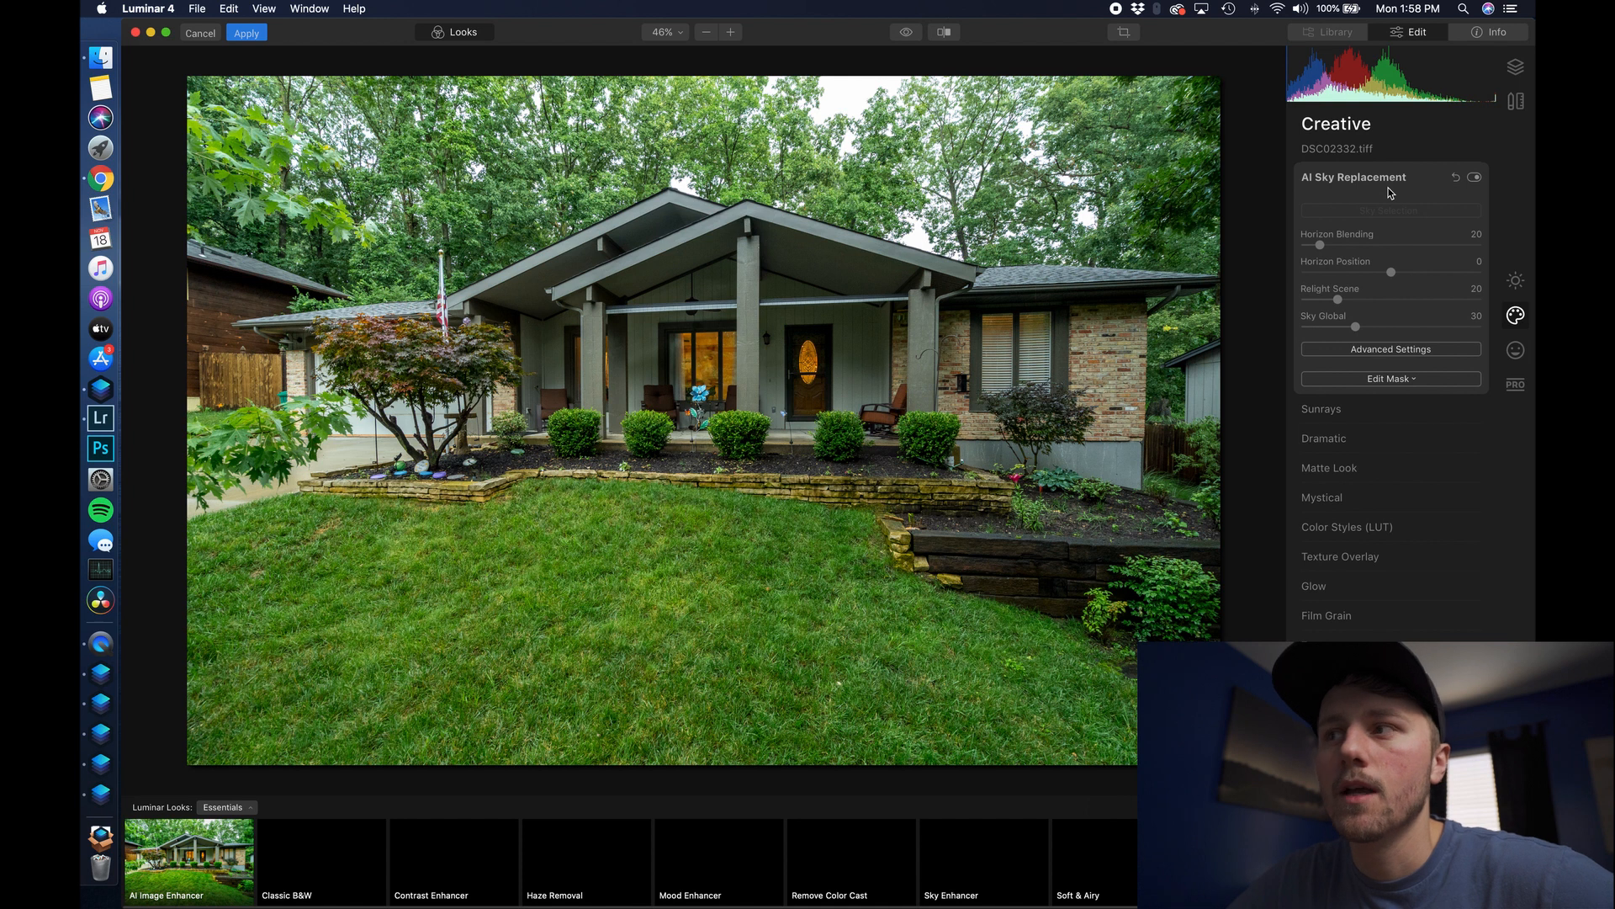